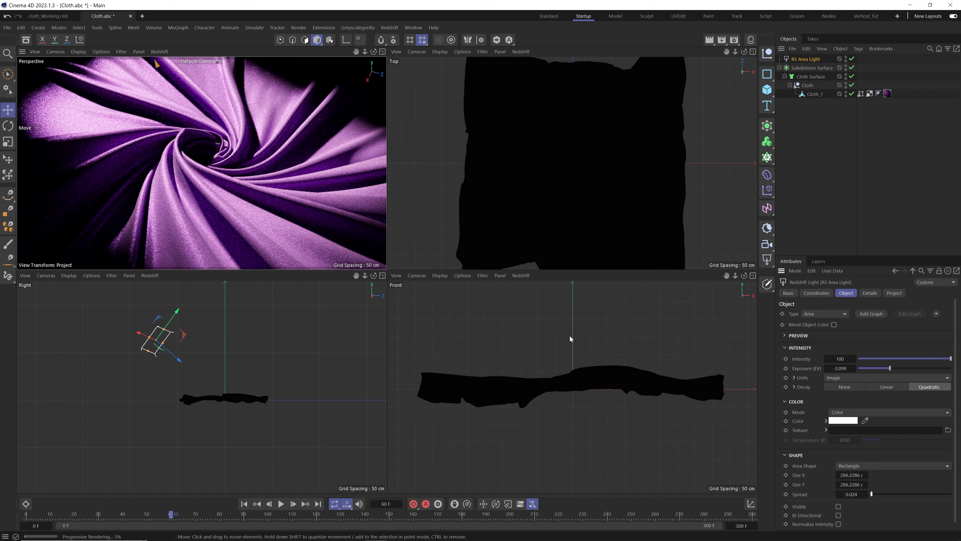
Step: Shift the Redshift area light slightly in the Right view
drag(165, 343, 159, 345)
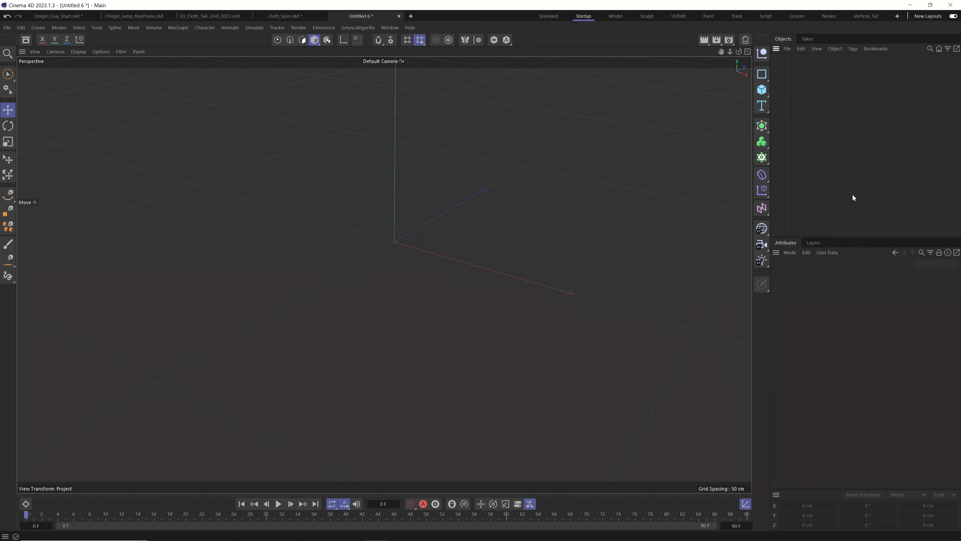
Step: Add a plane 700 cm wide and 700 cm high, with one width segment and one height segment
click(761, 89)
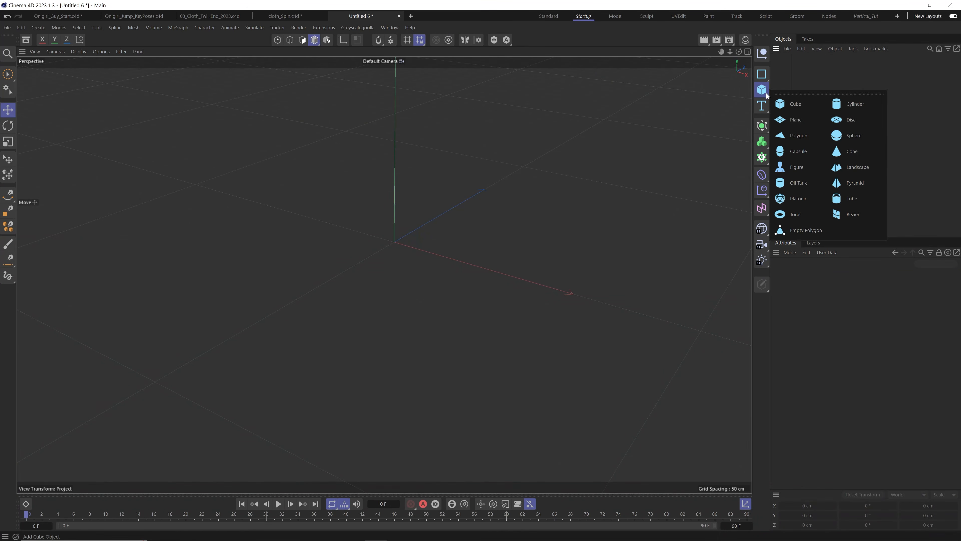
click(794, 121)
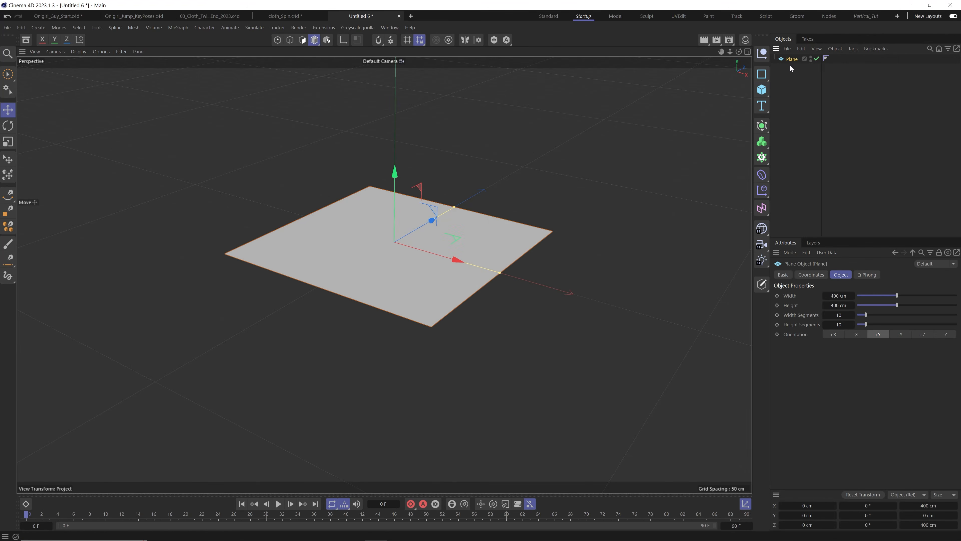
drag(897, 295, 956, 295)
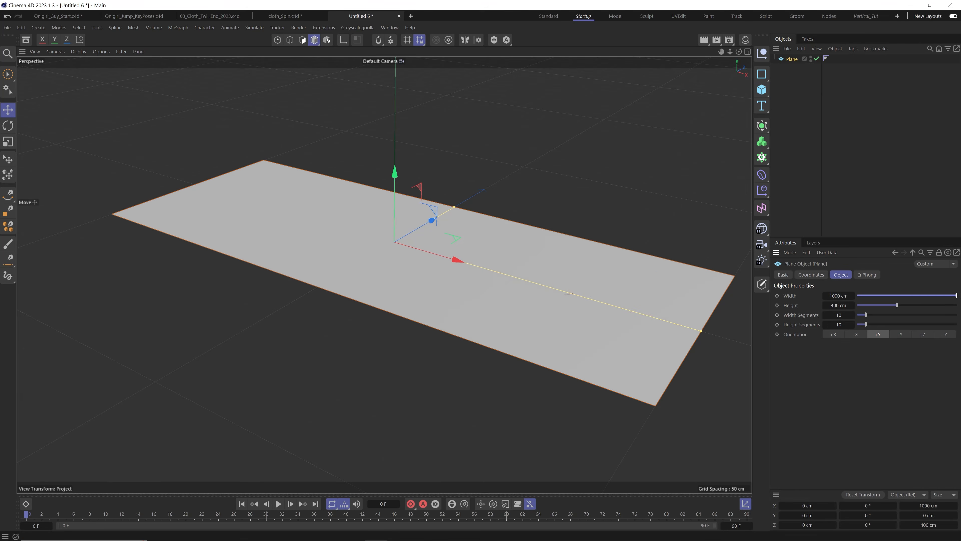
double_click(838, 295)
text(700)
key(Tab)
text(7)
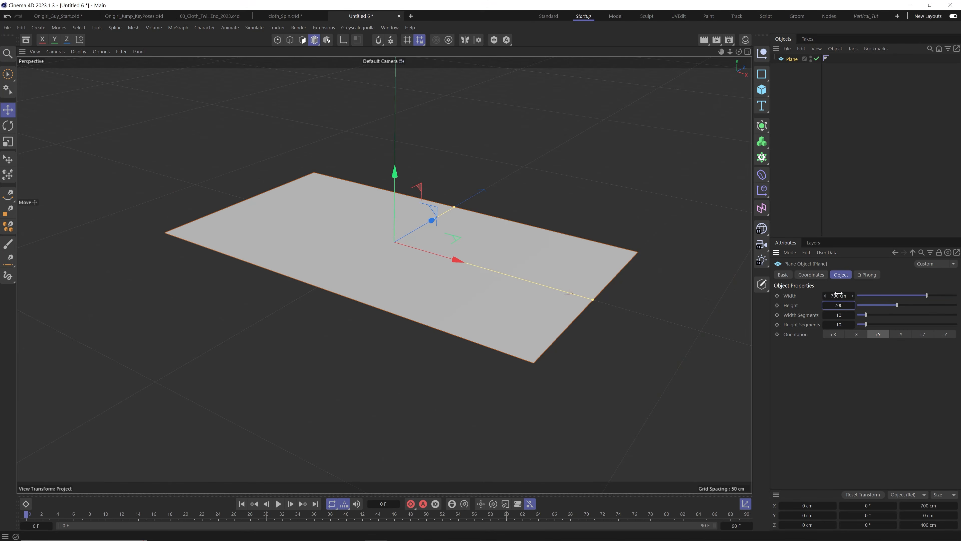
text(00)
key(Tab)
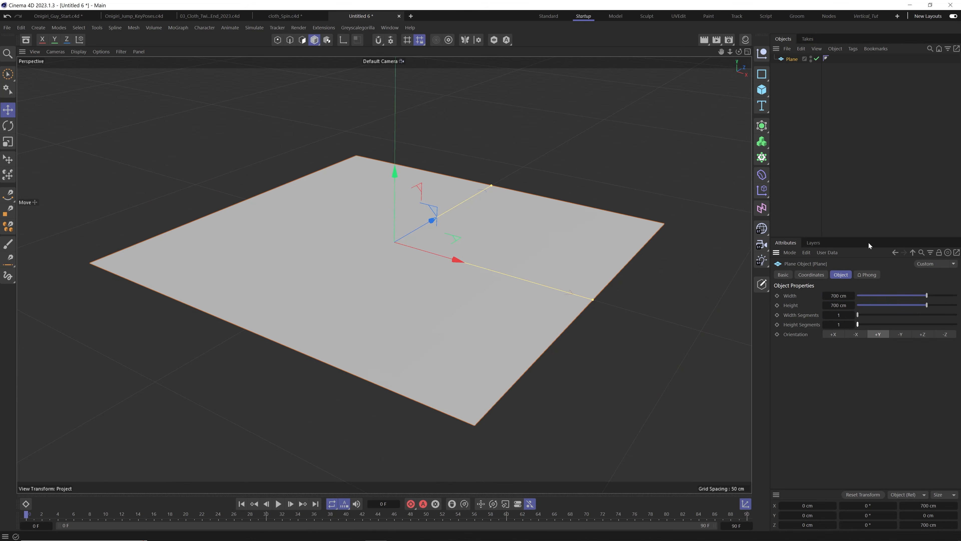
Step: Rename the plane as Collider
double_click(792, 59)
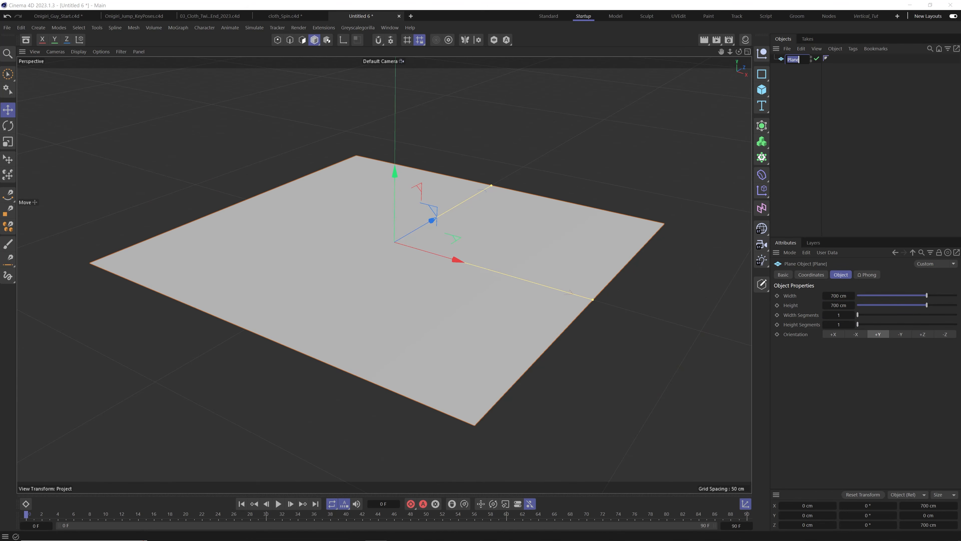
text(Collider)
key(Return)
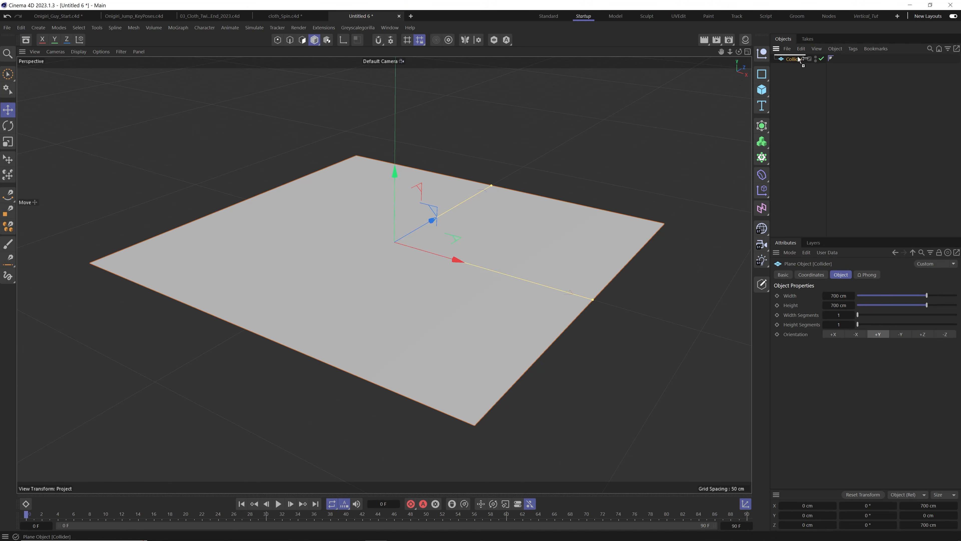
Step: Duplicate the Collider plane and set the copy's width and height segments to 300 each
ctrl+drag(798, 57, 795, 59)
drag(858, 315, 958, 316)
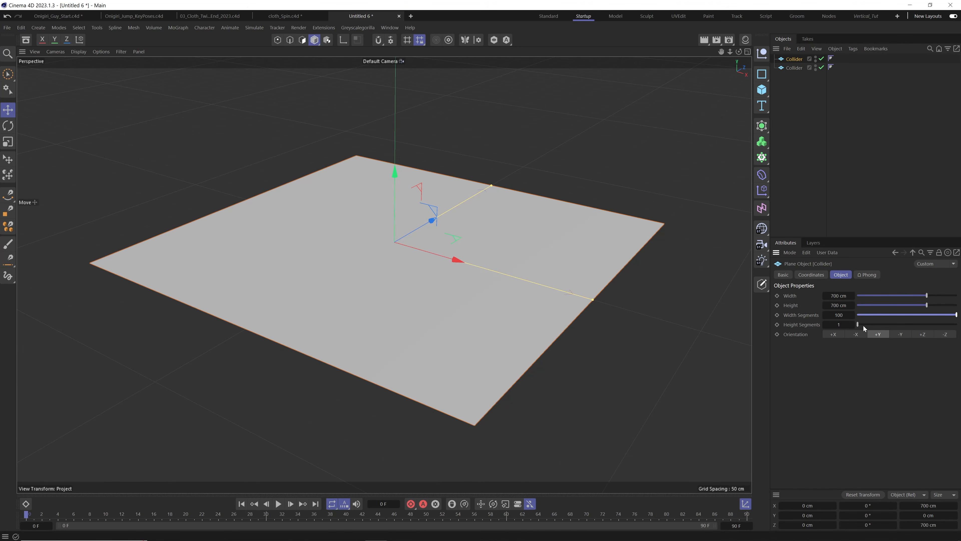
double_click(839, 315)
text(300)
key(Tab)
text(300)
key(Return)
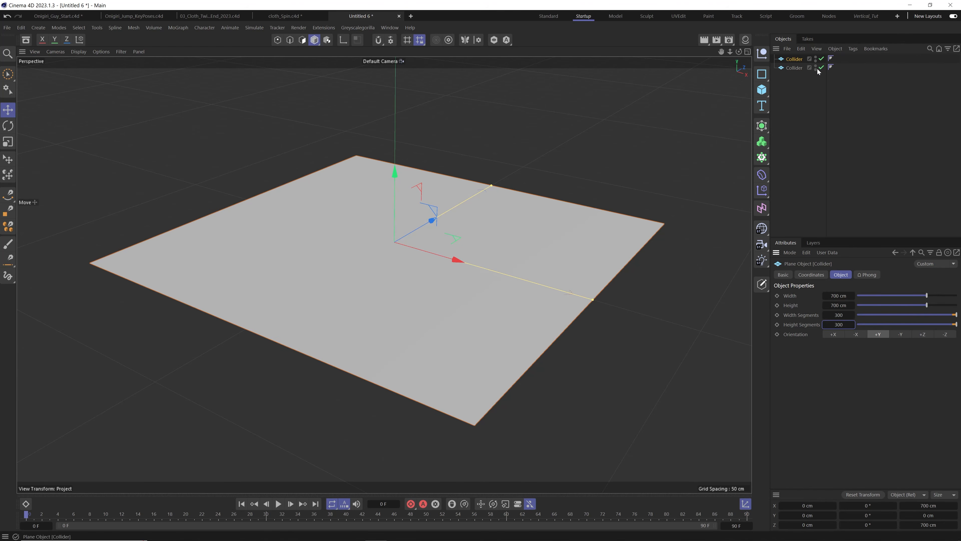
Step: Raise the dense plane about 7 cm above the original and rename it Cloth
drag(397, 187, 398, 184)
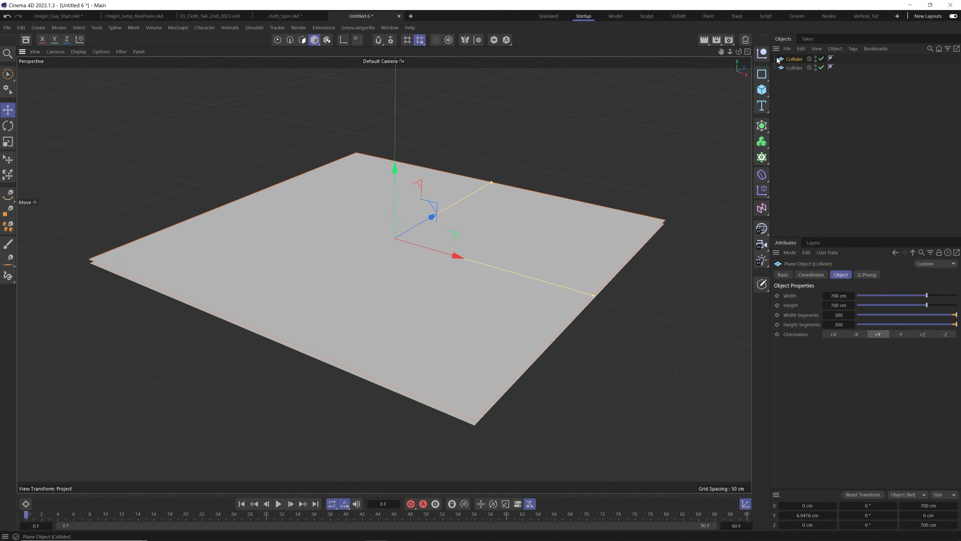
double_click(794, 59)
text(Cloth)
key(Return)
Step: Inspect the mesh density of the Cloth plane and return the viewport to Gouraud shading without wireframe lines
click(590, 380)
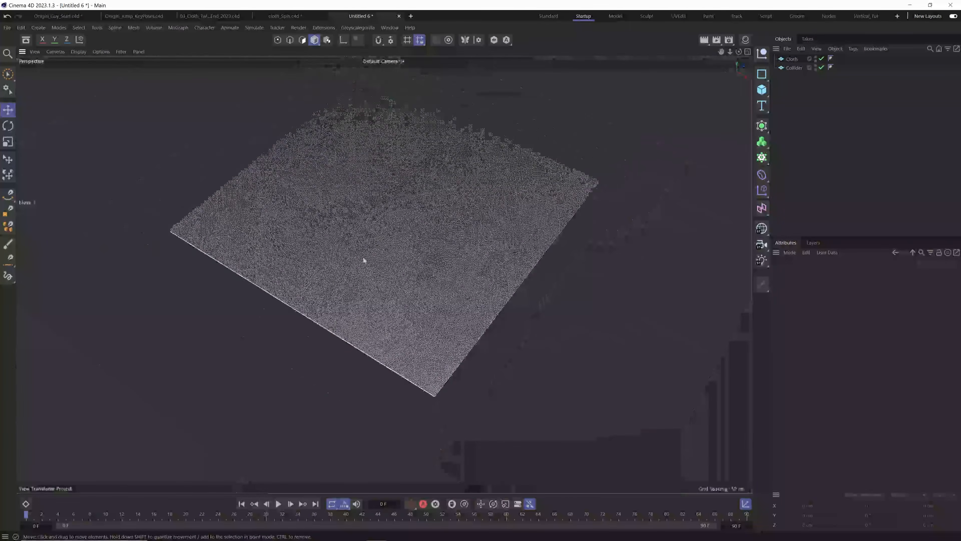
mouse_move(363, 258)
alt+mouse_down()
mouse_move(419, 161)
mouse_move(426, 201)
mouse_move(359, 288)
mouse_move(365, 263)
alt+mouse_up()
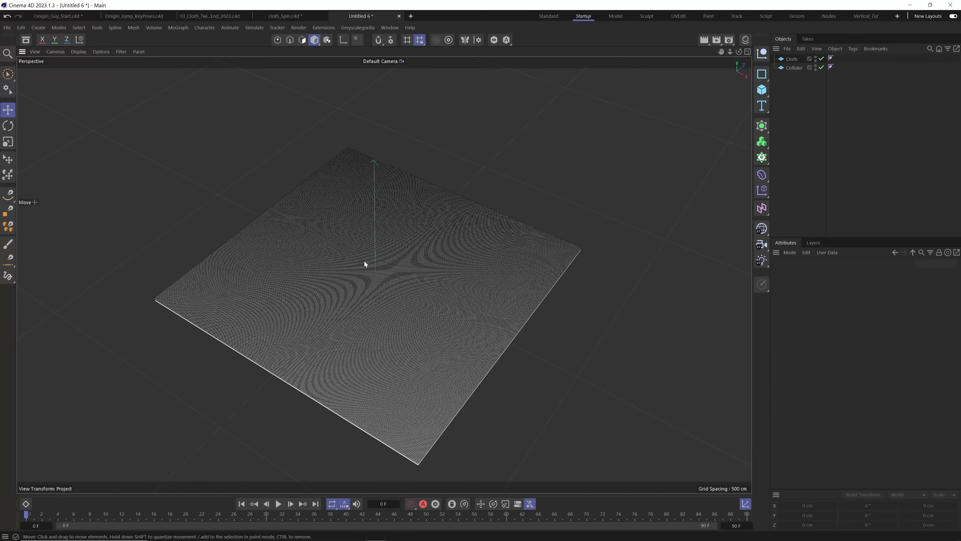
alt+middle_drag(413, 274, 388, 263)
alt+right_drag(388, 263, 388, 249)
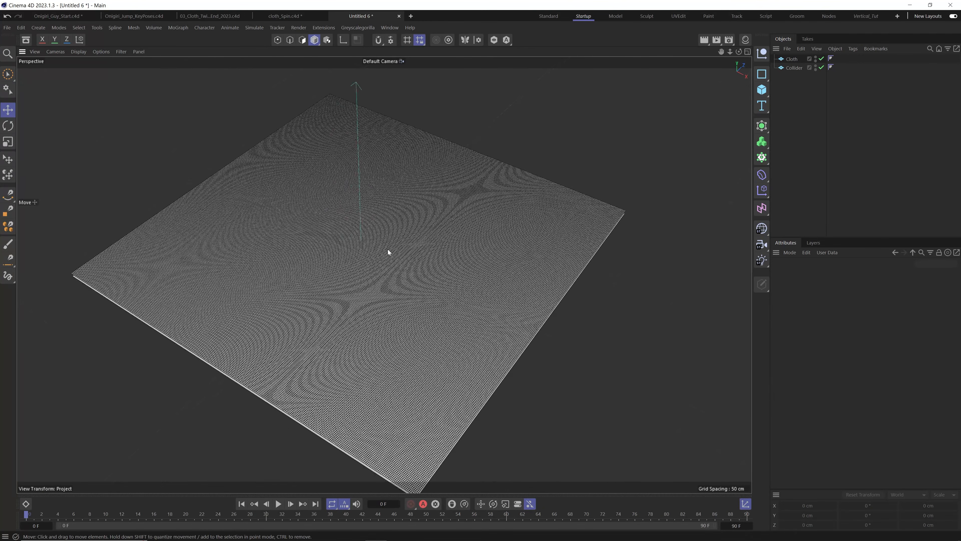
key(n)
key(a)
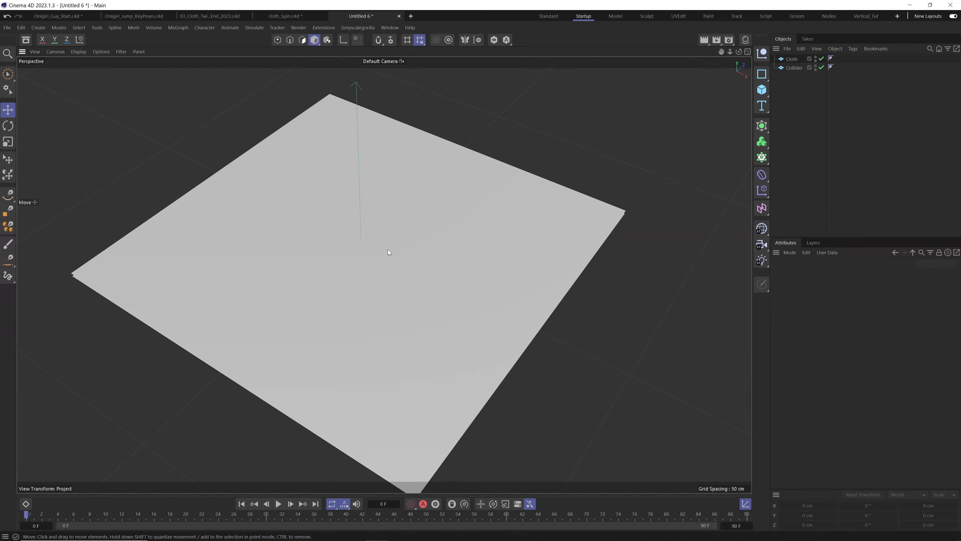
alt+drag(408, 255, 405, 240)
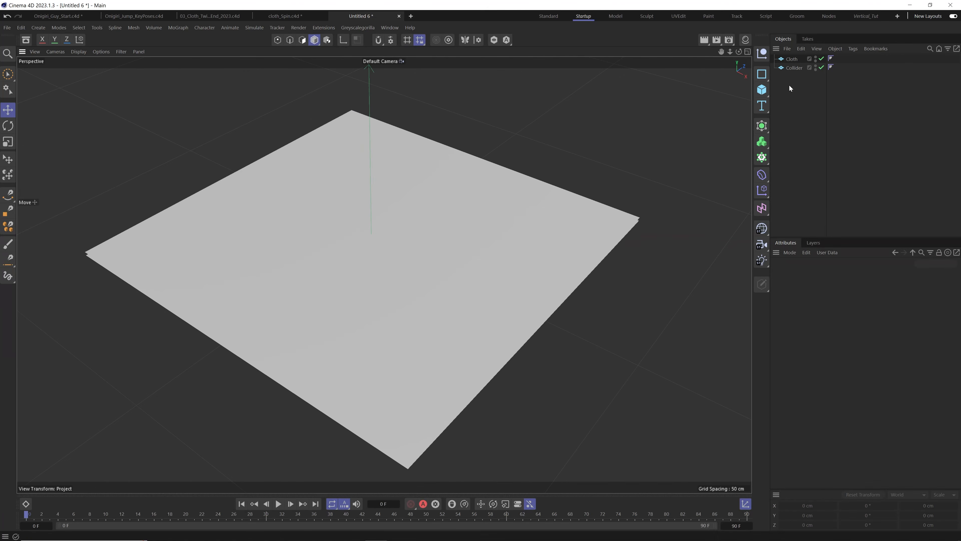
Step: Add a Collider simulation tag to the Collider plane
click(789, 69)
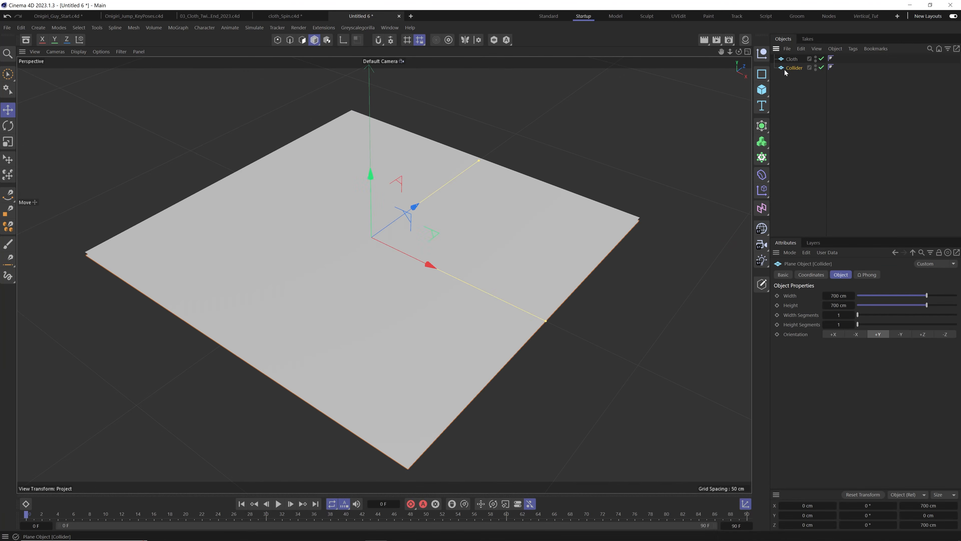
right_click(790, 70)
mouse_move(822, 205)
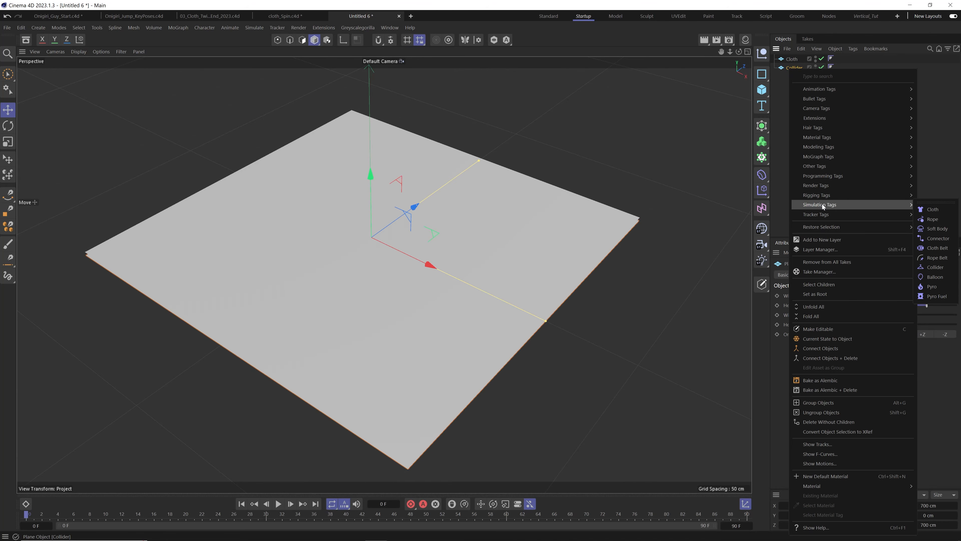
click(934, 266)
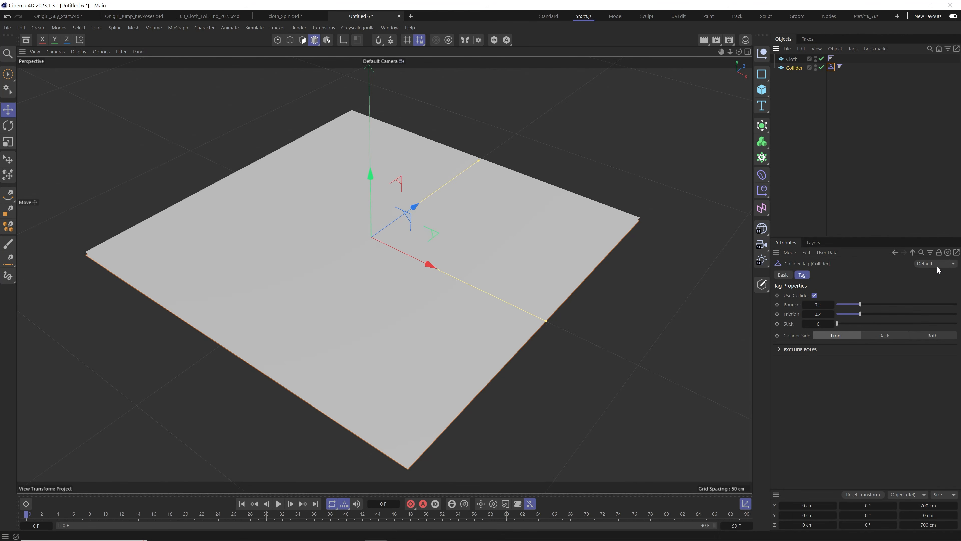
Step: Add a Cloth simulation tag to the Cloth plane
click(792, 59)
right_click(792, 60)
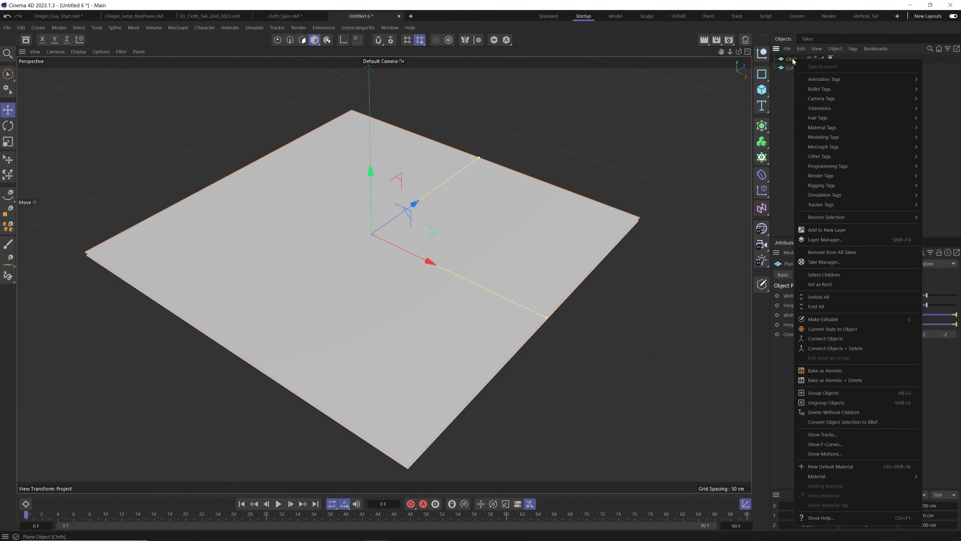
mouse_move(846, 194)
click(772, 198)
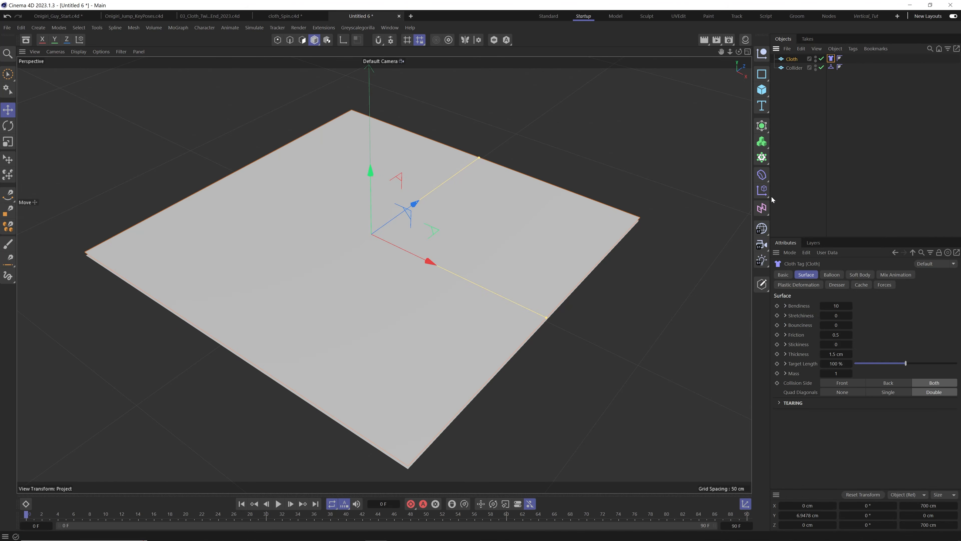
click(864, 158)
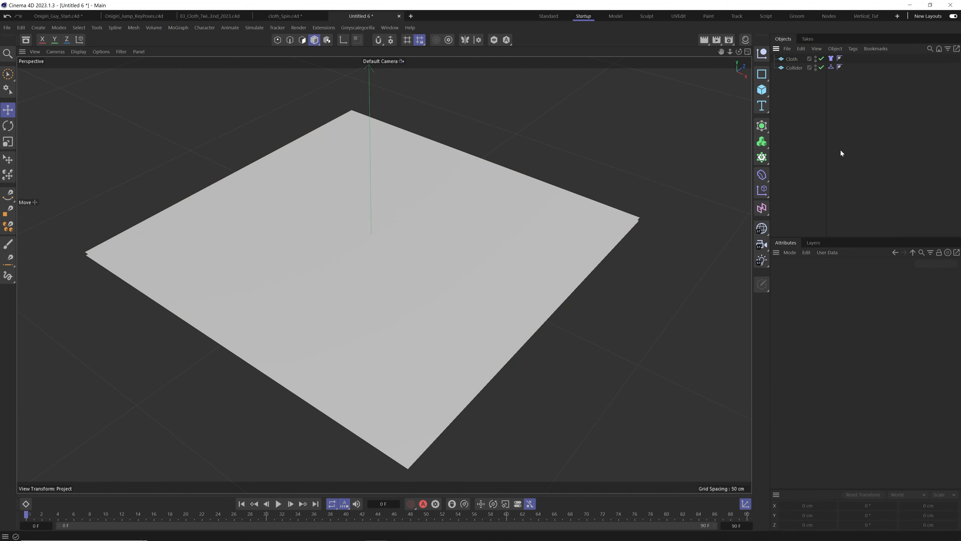
click(791, 59)
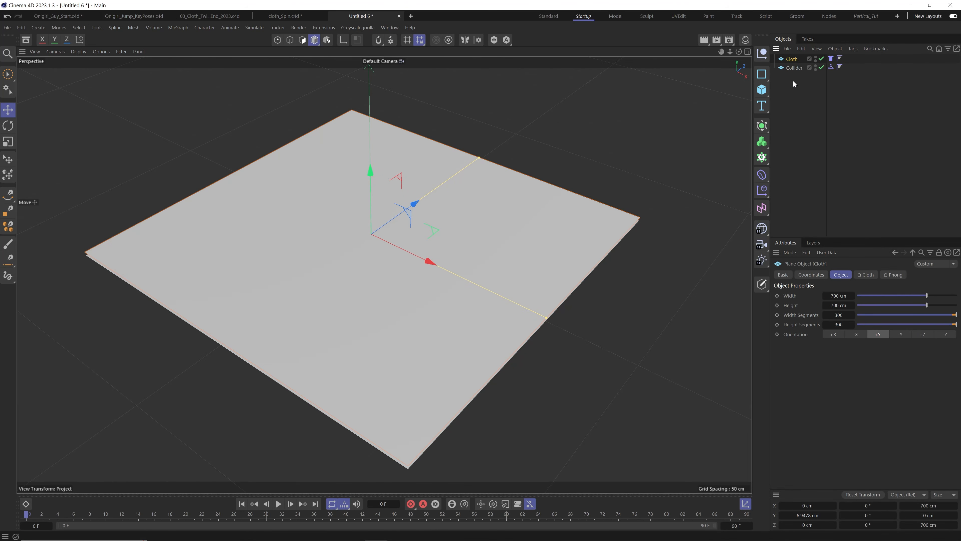
click(794, 80)
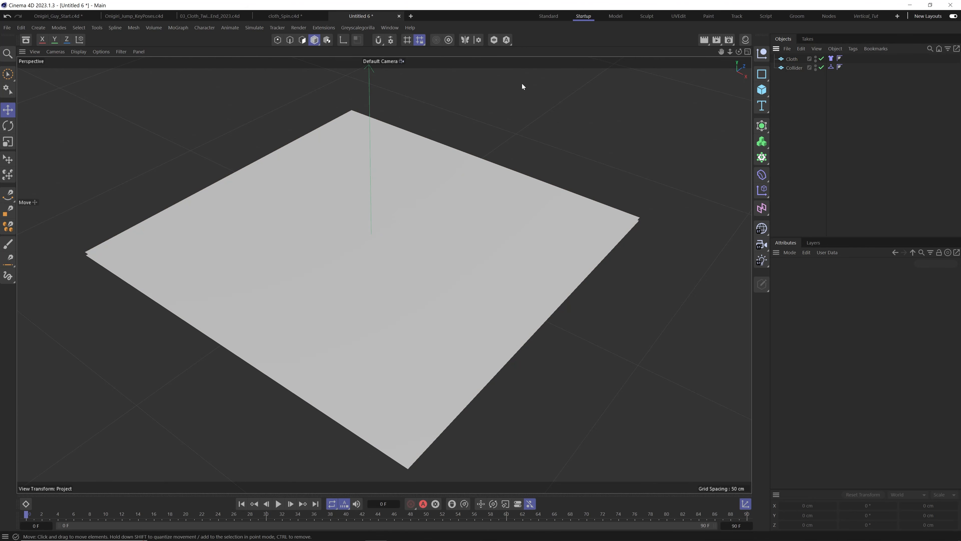
Step: Add a Rotation force to the scene
click(300, 28)
mouse_move(255, 28)
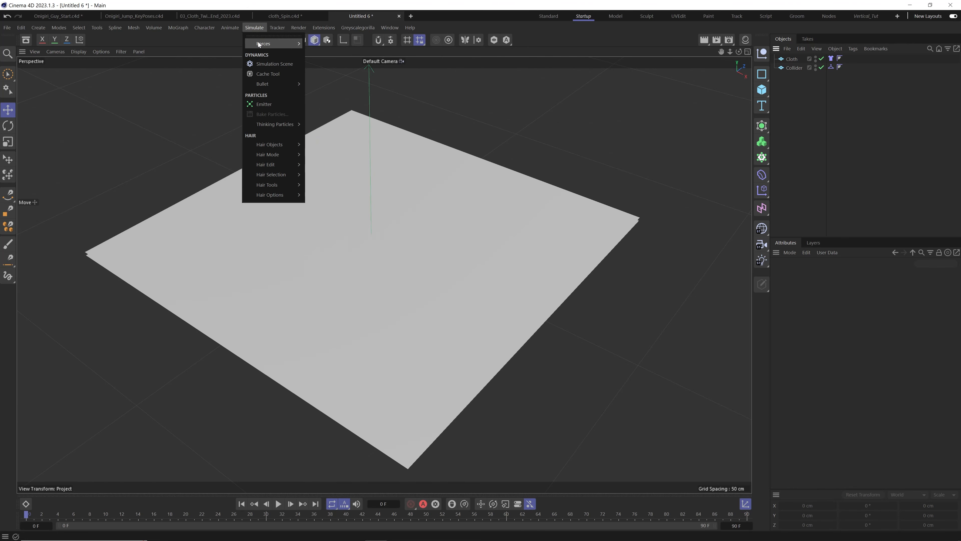
mouse_move(261, 43)
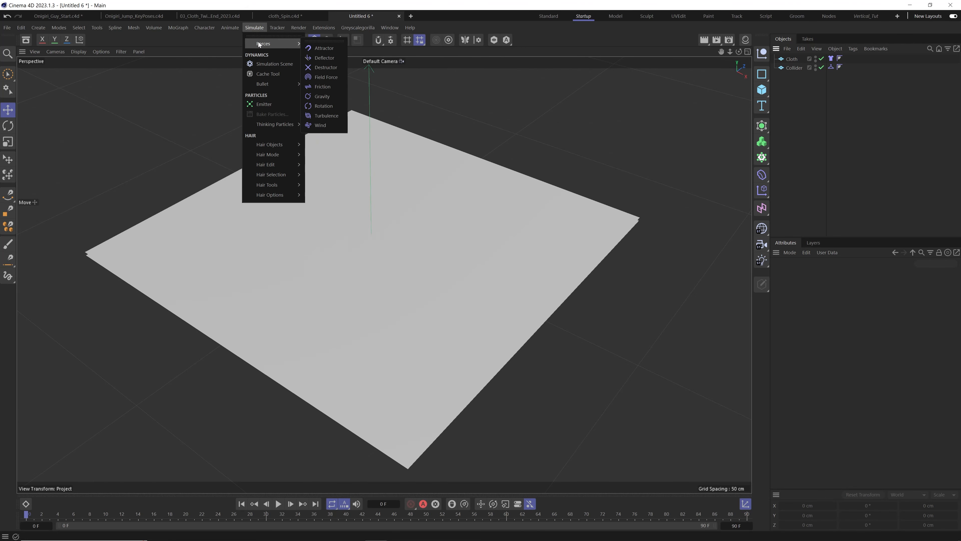
click(329, 106)
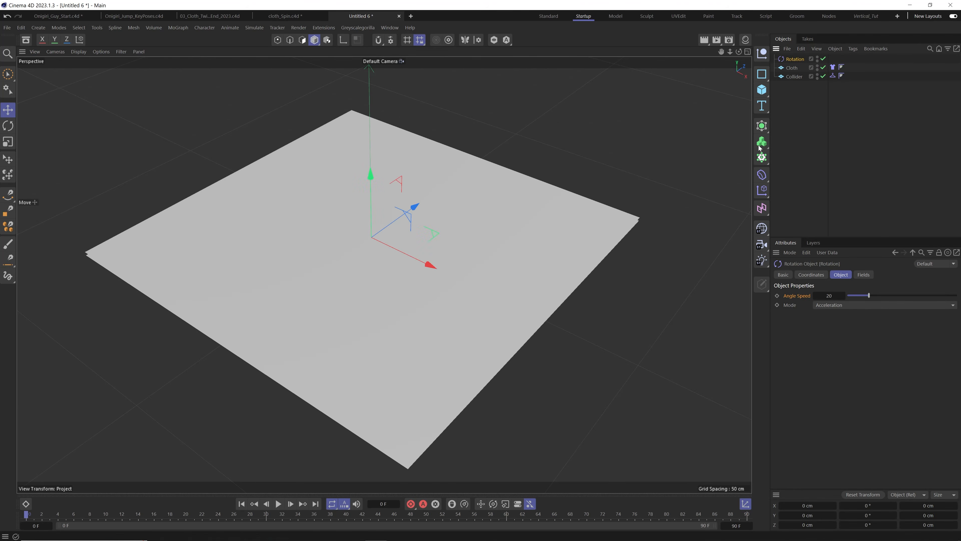
Step: Play the simulation to frame 72 and examine from several angles how the Rotation force moves the cloth
click(279, 504)
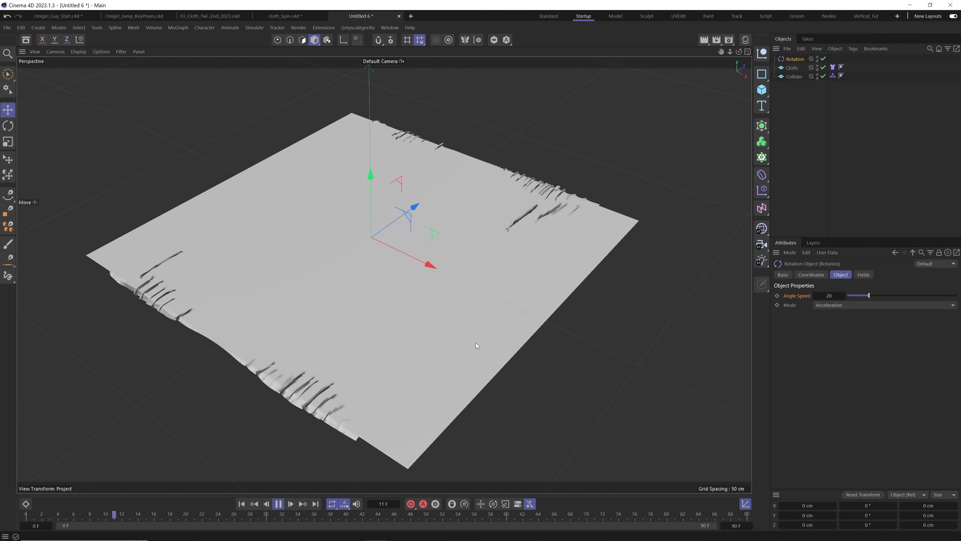
alt+drag(418, 315, 405, 291)
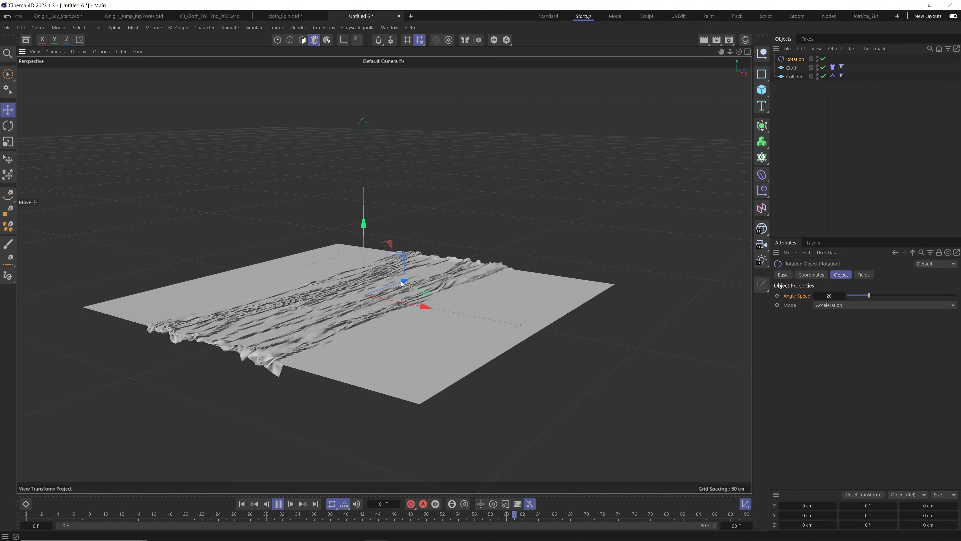
key(space)
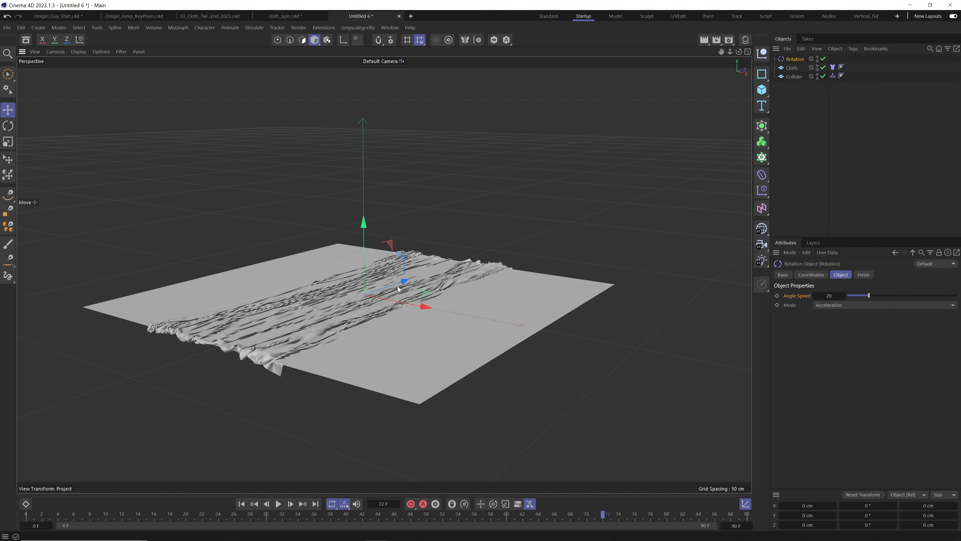
mouse_move(347, 276)
alt+mouse_down()
mouse_move(342, 289)
mouse_move(363, 286)
alt+mouse_up()
Step: Doodle a curved counter-clockwise arrow over the middle of the cloth with the Doodle Paint tool
click(8, 244)
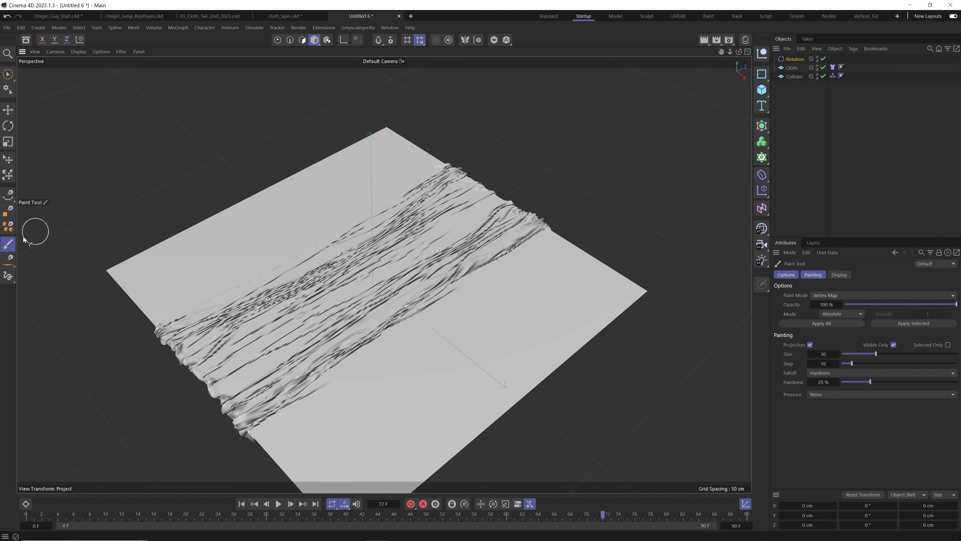
click(8, 275)
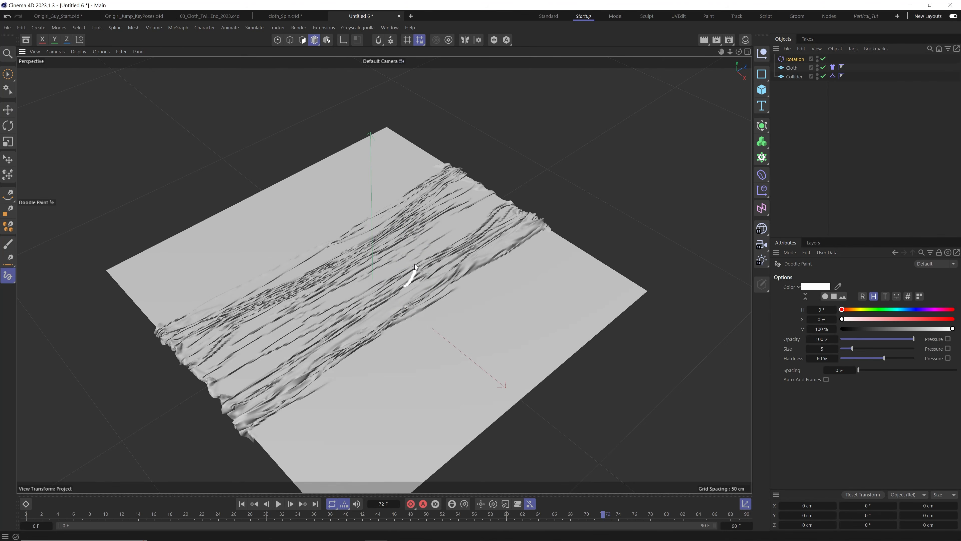
drag(358, 275, 354, 270)
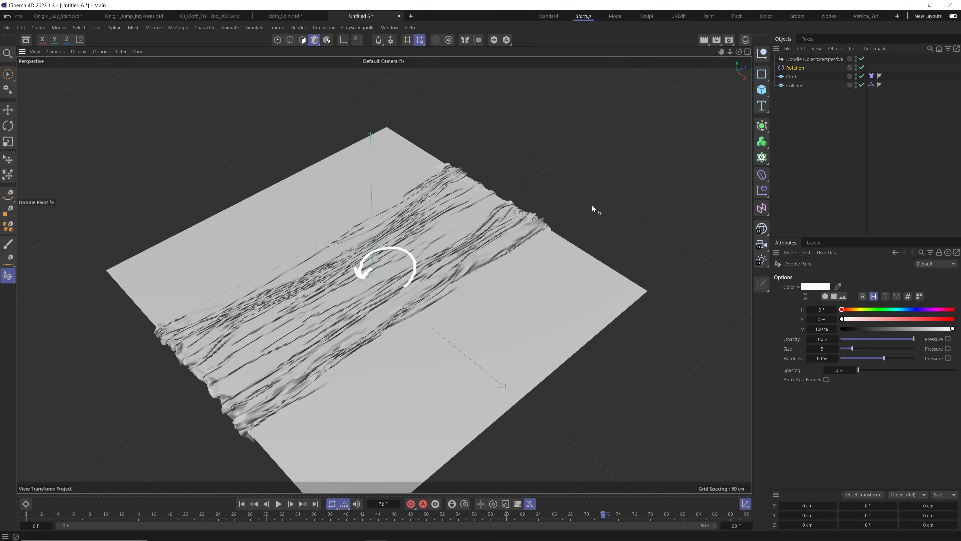
Step: Delete the doodle object, reselect the Rotation force and reactivate the Move tool
click(794, 60)
key(Delete)
click(795, 60)
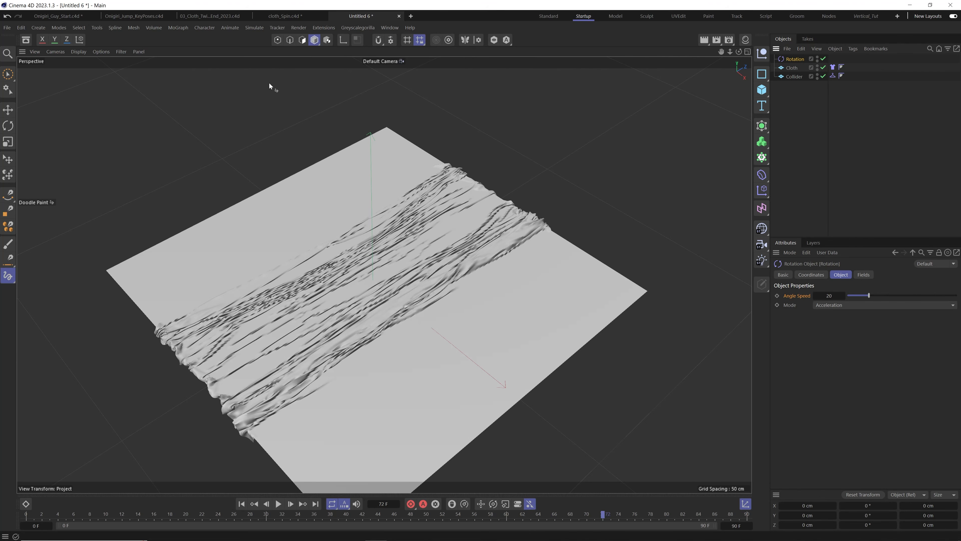
click(8, 109)
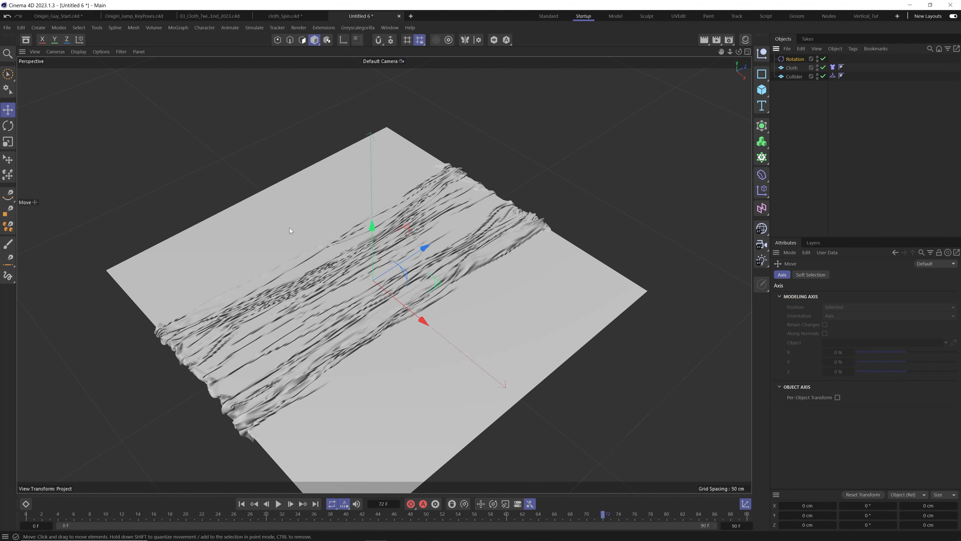
Step: Rotate the Rotation force 90° in pitch so that its axis stands perpendicular to the cloth
alt+drag(333, 224, 430, 236)
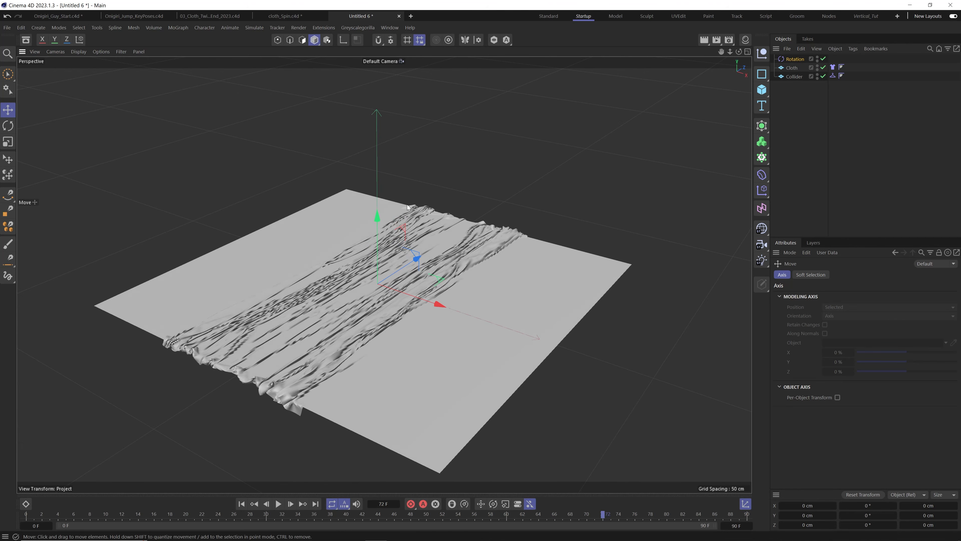
key(r)
drag(371, 251, 345, 319)
key(e)
alt+drag(383, 275, 375, 221)
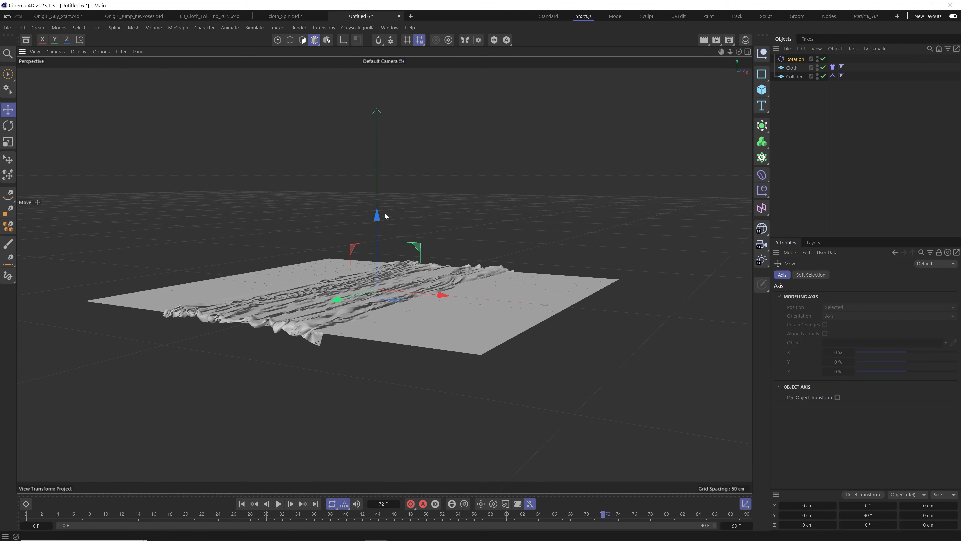
alt+drag(373, 283, 373, 306)
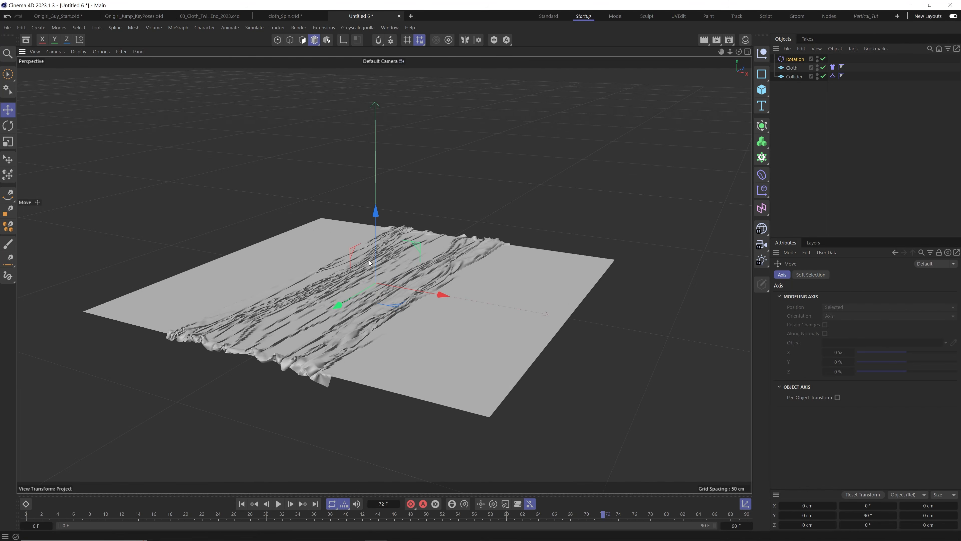
Step: Replay the simulation from the first frame to frame 25 to examine the reoriented rotation, and rewind to the start
click(242, 504)
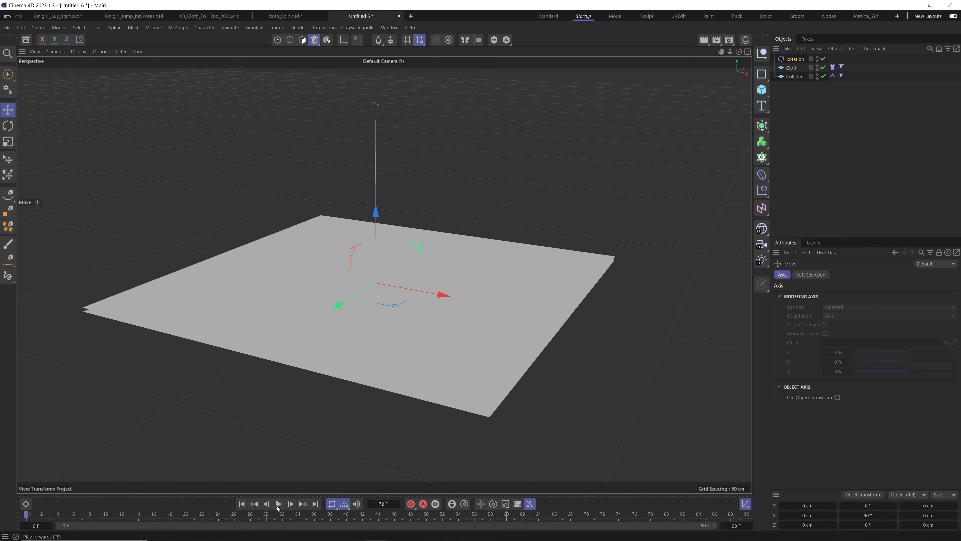
click(278, 504)
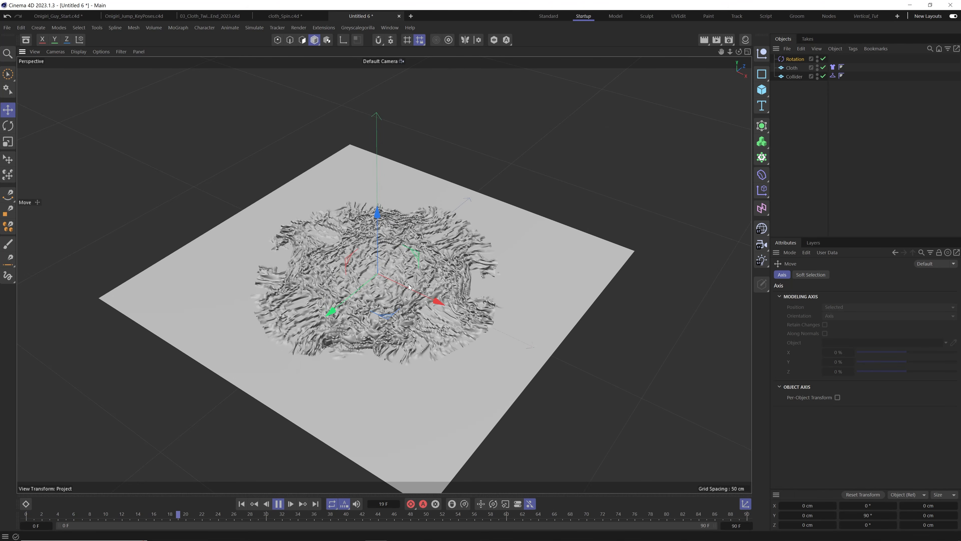
key(F8)
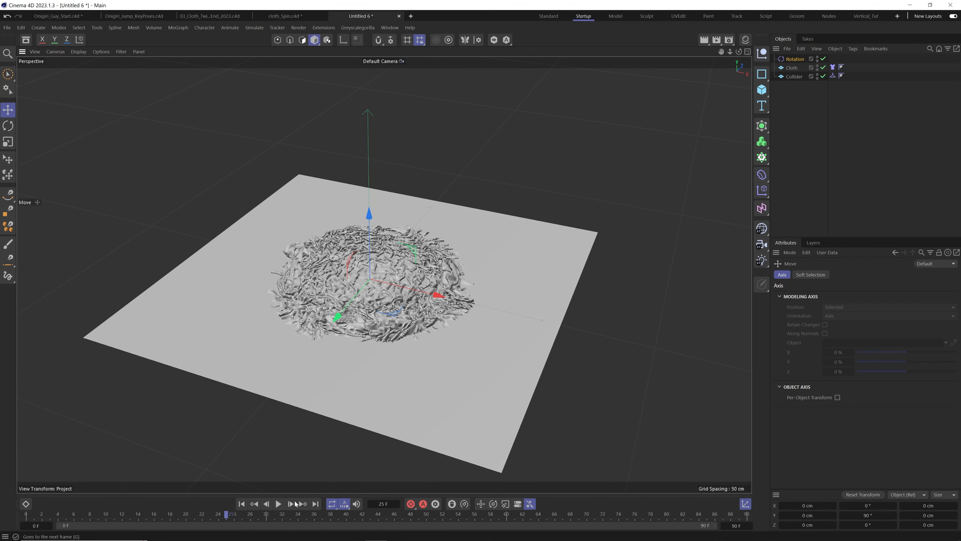
click(242, 503)
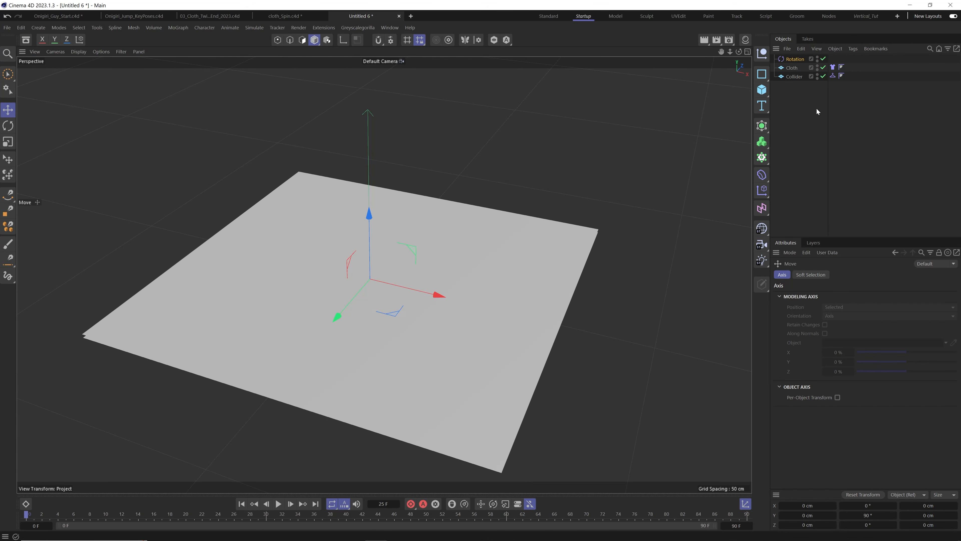
Step: Add a Cylinder Field to the Rotation force and set the field's direction to Z+
click(799, 60)
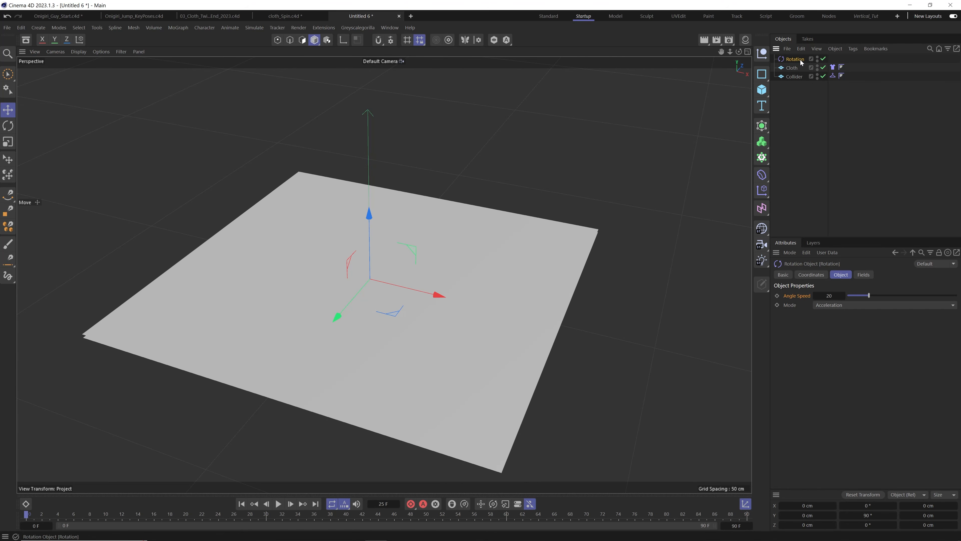
click(863, 275)
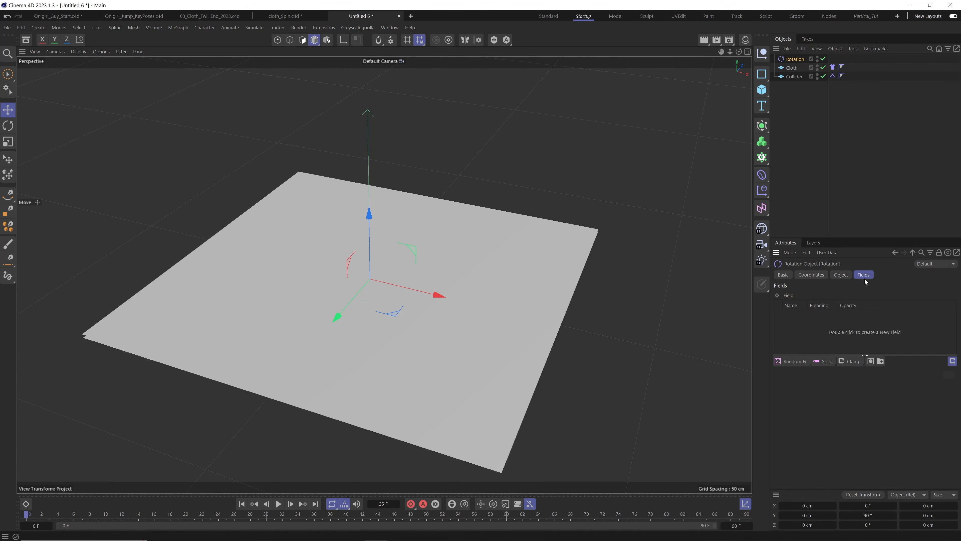
click(783, 363)
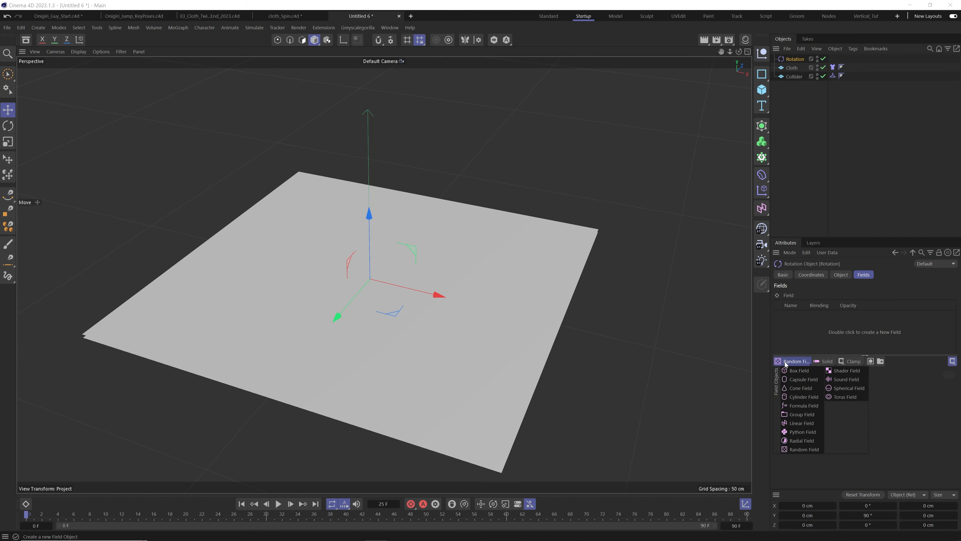
click(803, 396)
click(920, 426)
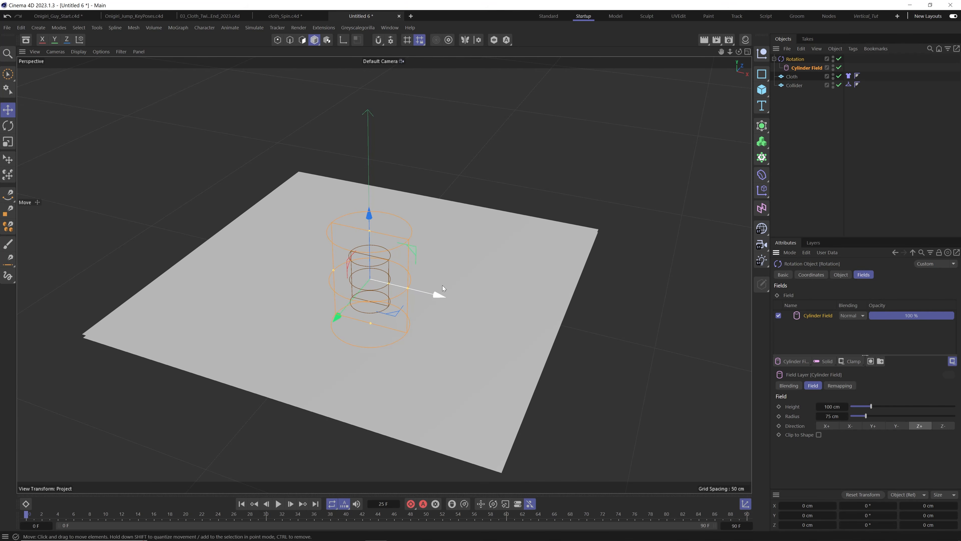
Step: Enlarge the Cylinder Field to a height of about 121 cm and a radius of about 86 cm, and reselect the Rotation force
scroll(372, 281, up, 3)
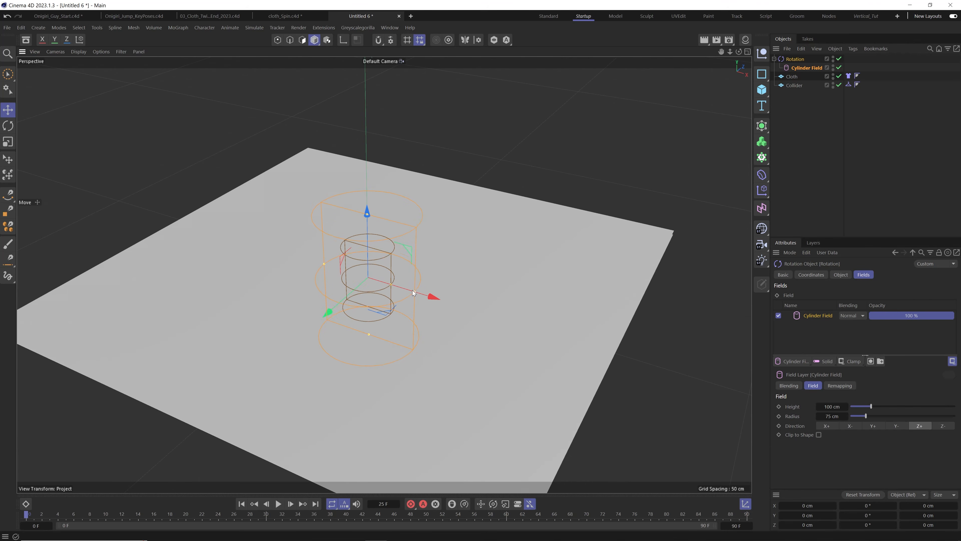
drag(389, 285, 361, 238)
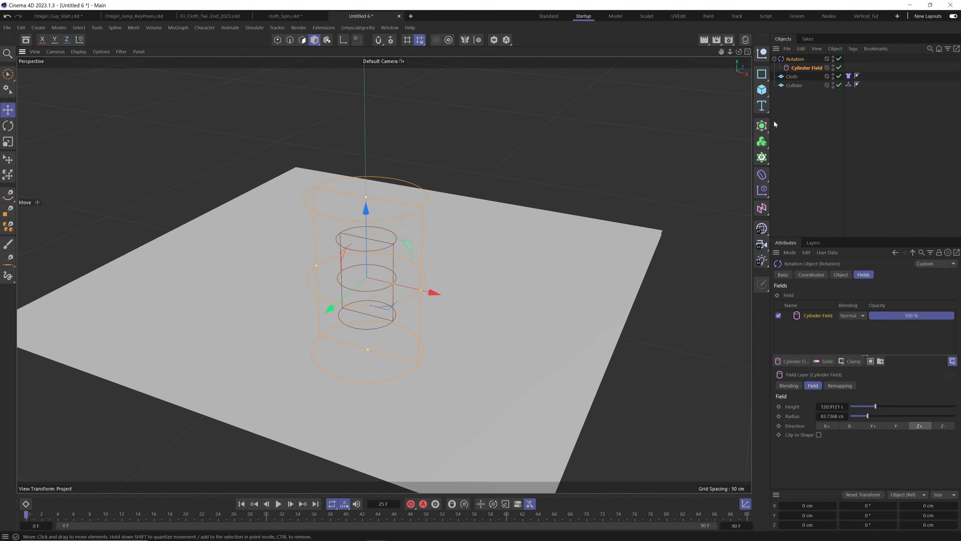
click(772, 59)
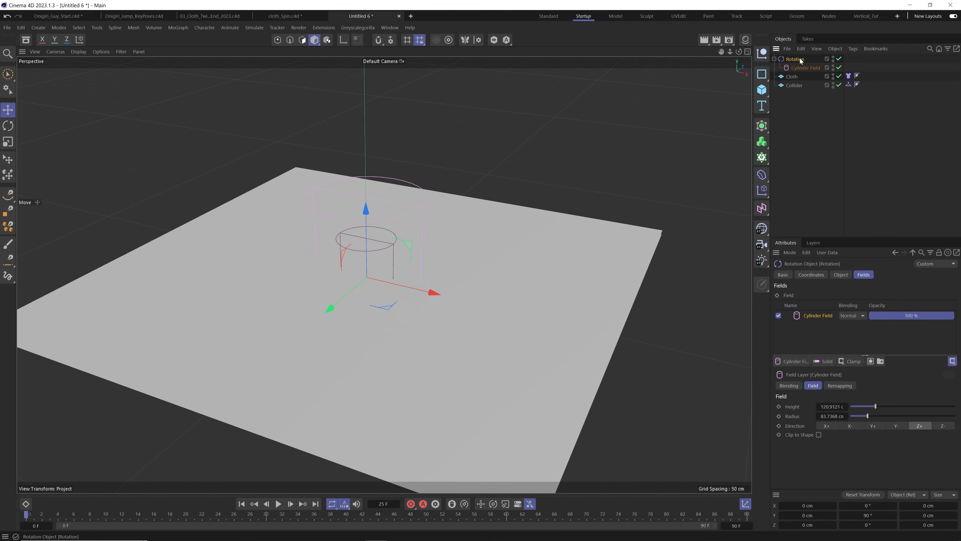
click(398, 269)
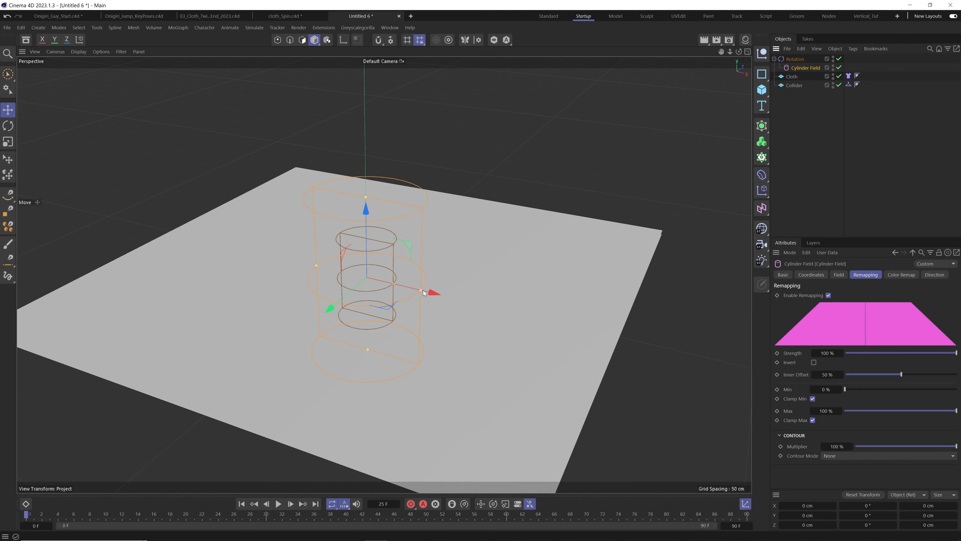
drag(420, 290, 423, 292)
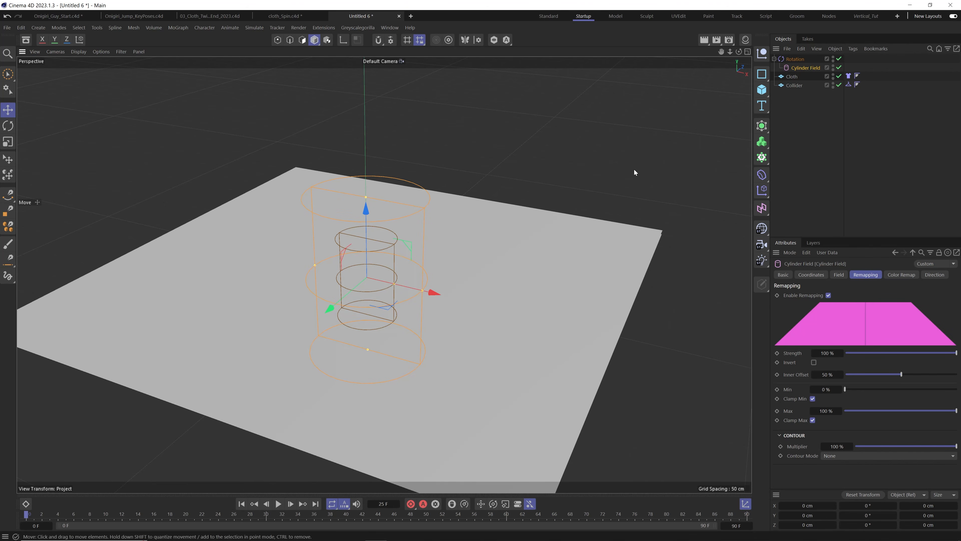
click(794, 59)
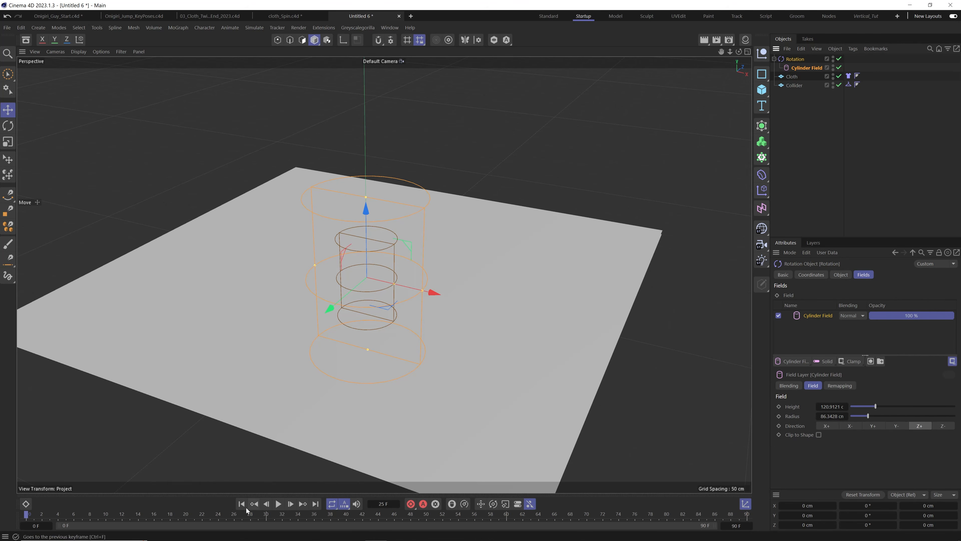
Step: Play the simulation to frame 20 to check the effect of the field-limited rotation on the cloth
key(F8)
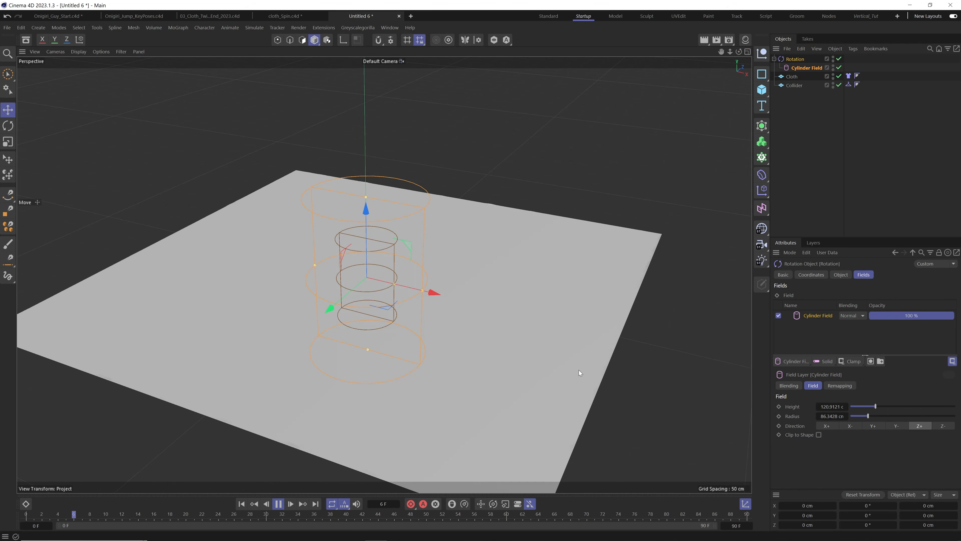
alt+drag(516, 371, 496, 357)
key(F8)
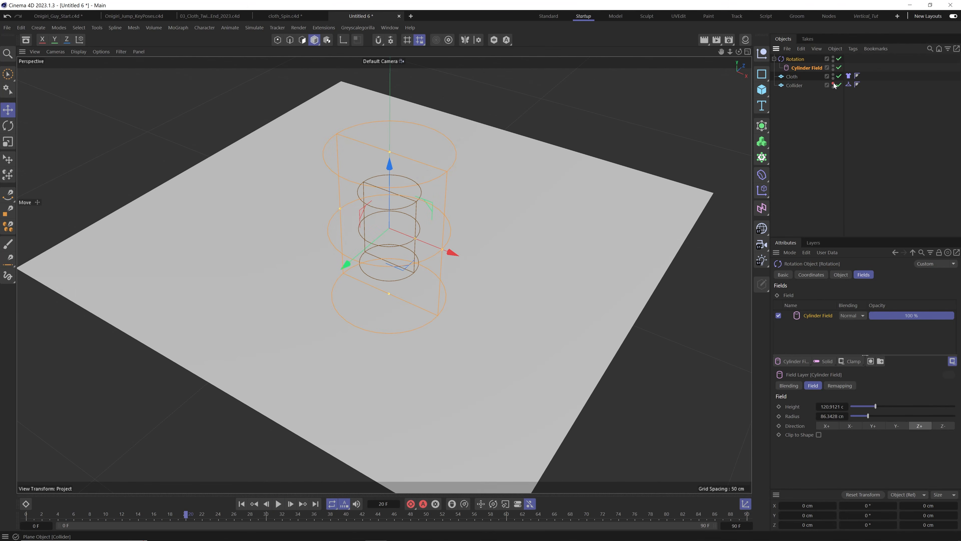
Step: Hide the Collider plane in the viewport and render, deselect all objects and resume playing the simulation
click(833, 87)
alt+drag(506, 314, 538, 260)
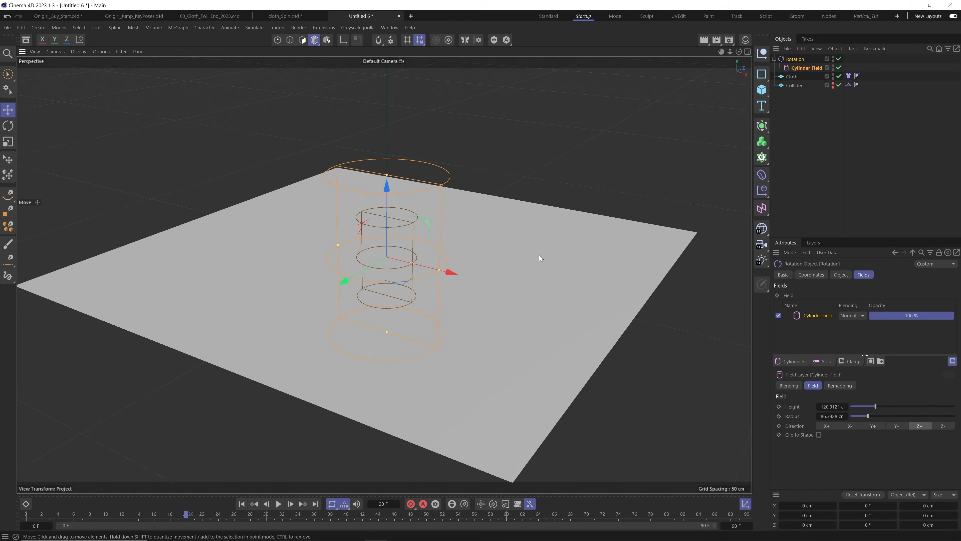
click(782, 77)
click(264, 445)
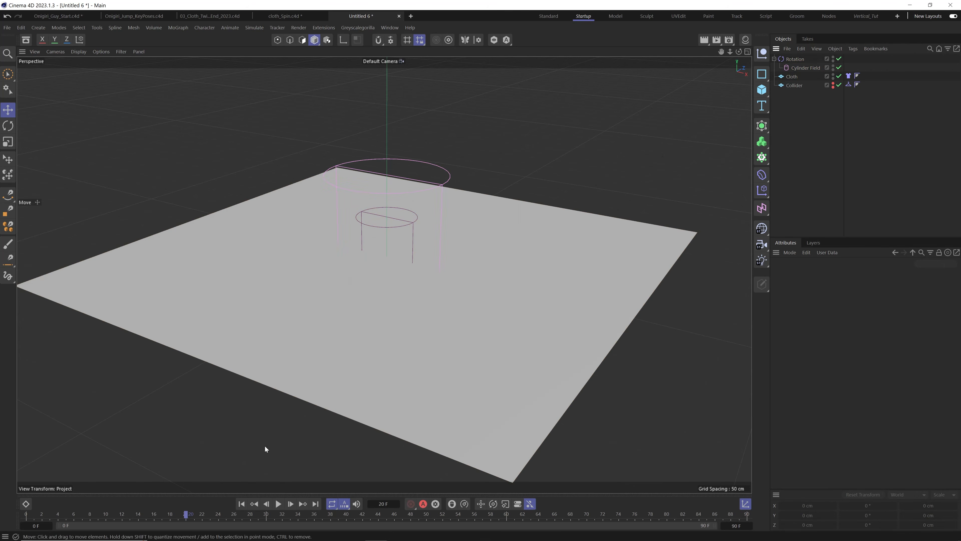
click(276, 503)
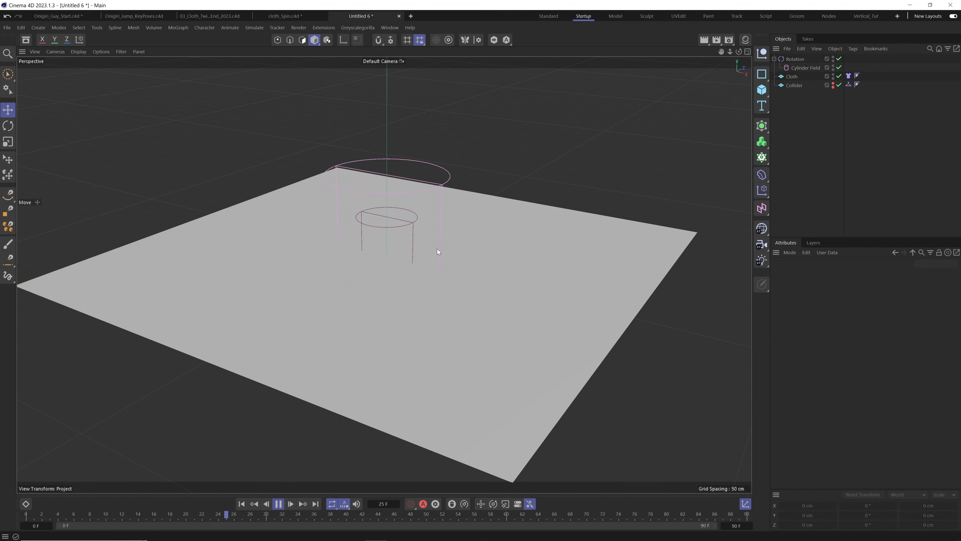
Step: Stop playback and set the Rotation force's Angle Speed to 1200
click(798, 59)
click(840, 275)
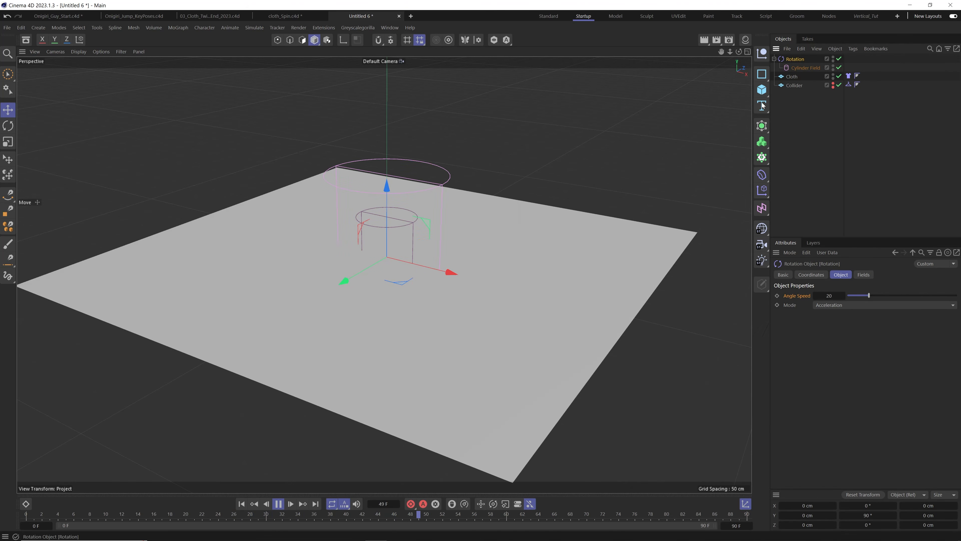
key(F8)
drag(828, 296, 826, 296)
double_click(825, 296)
key(BackSpace)
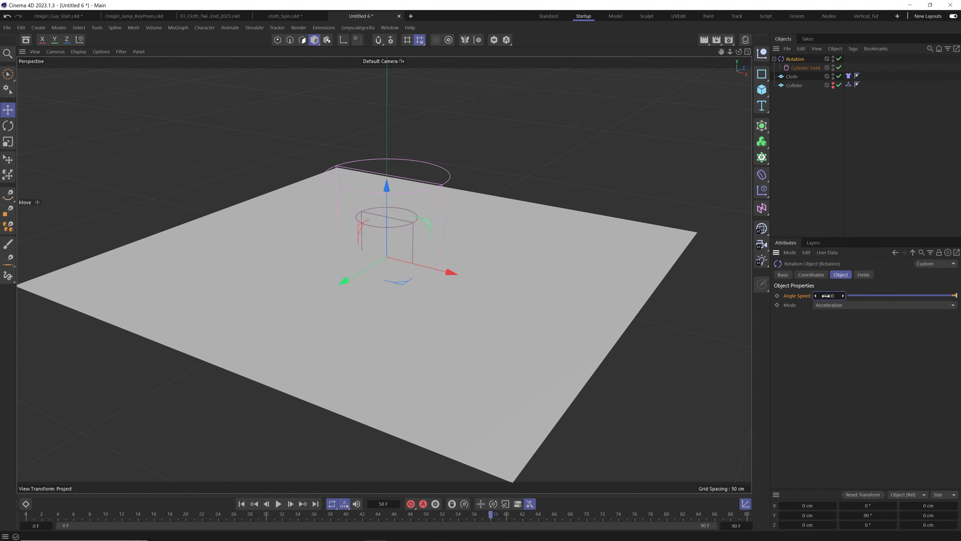
Step: Replay the simulation from the first frame and examine how the faster rotation twists the cloth
click(242, 504)
click(278, 504)
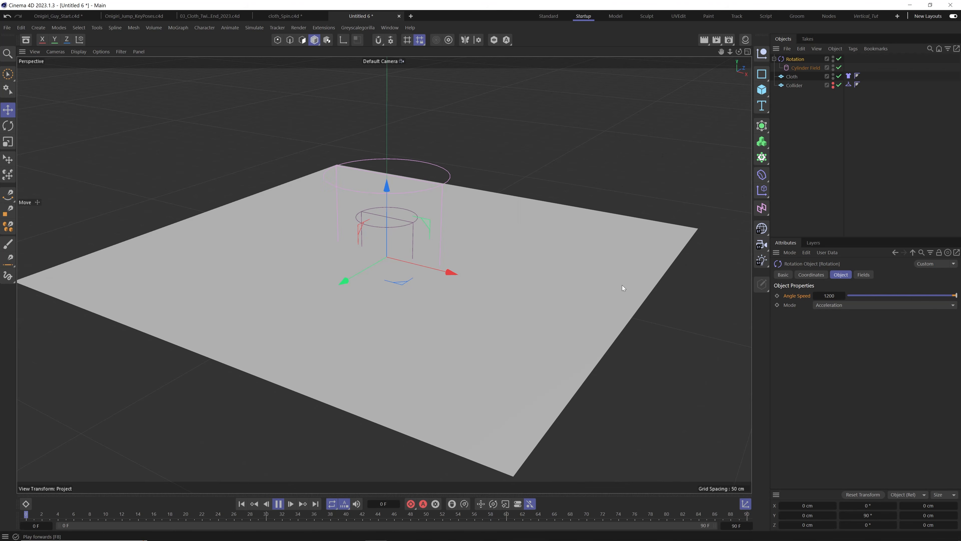
click(796, 170)
alt+drag(484, 251, 467, 302)
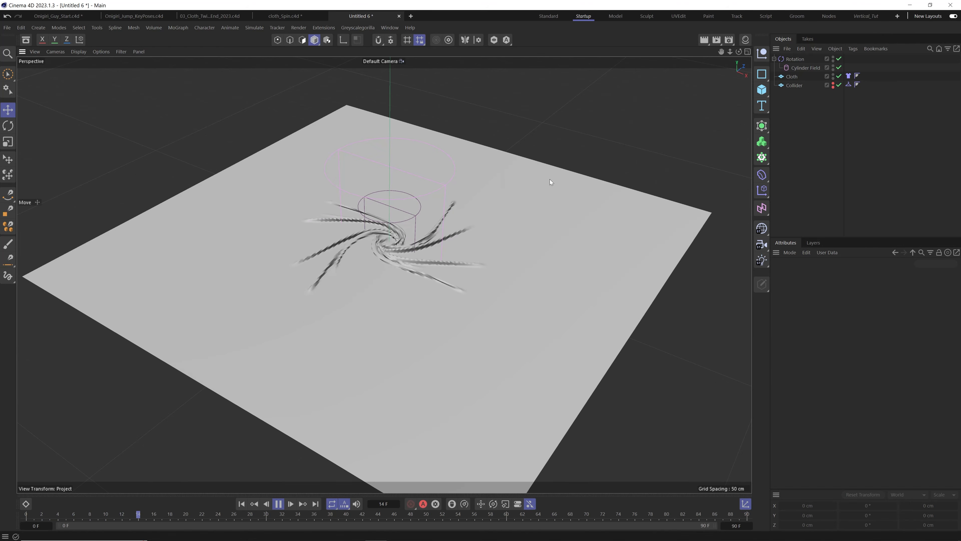
Step: Widen the inner zone of the Cylinder Field to an Inner Offset of about 53 % and rewind the simulation
click(804, 68)
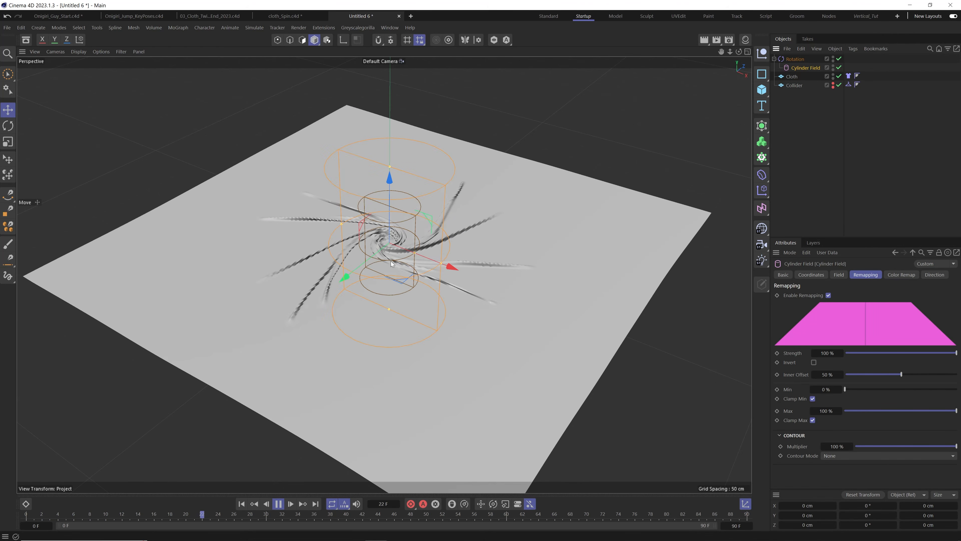
drag(414, 252, 351, 260)
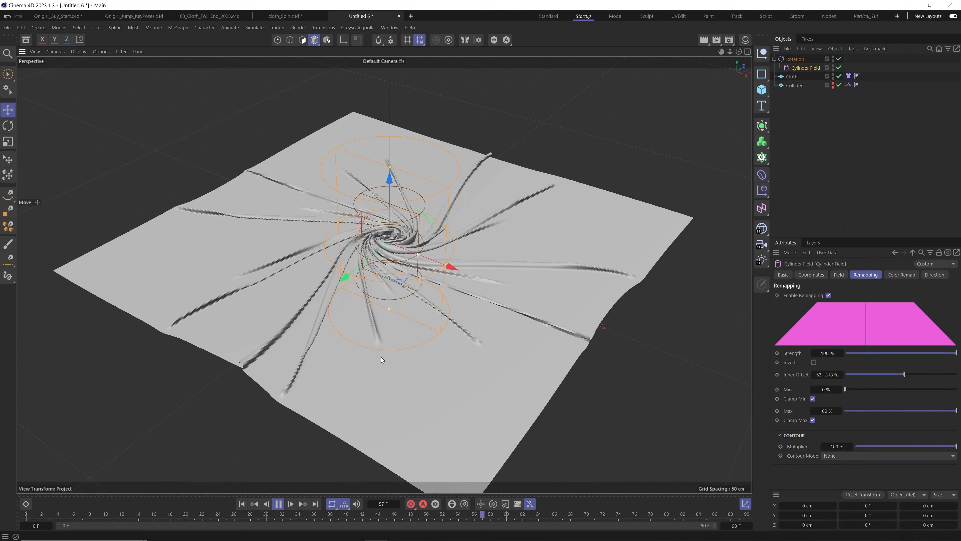
click(241, 503)
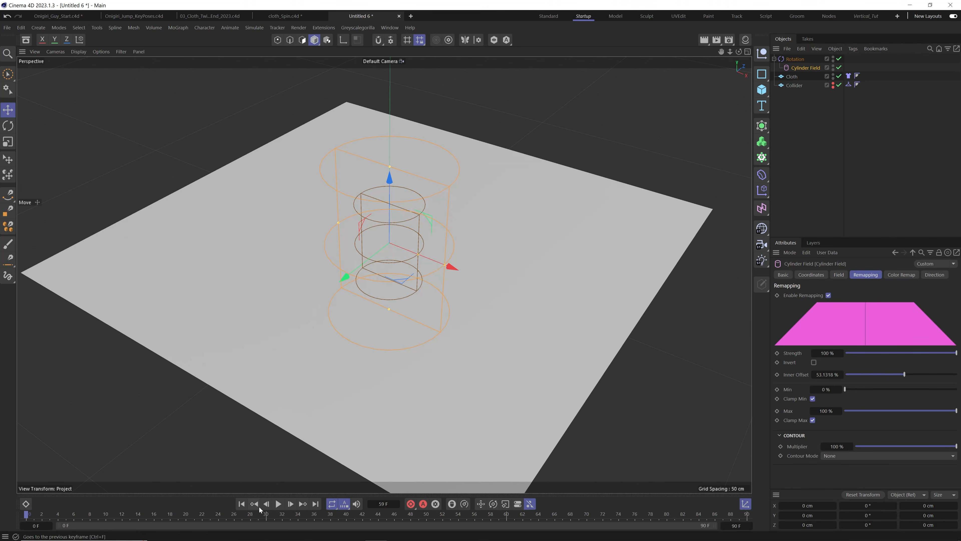
Step: Set the scene Gravity in the project's simulation settings to -5 cm
alt+drag(301, 449, 360, 421)
click(817, 173)
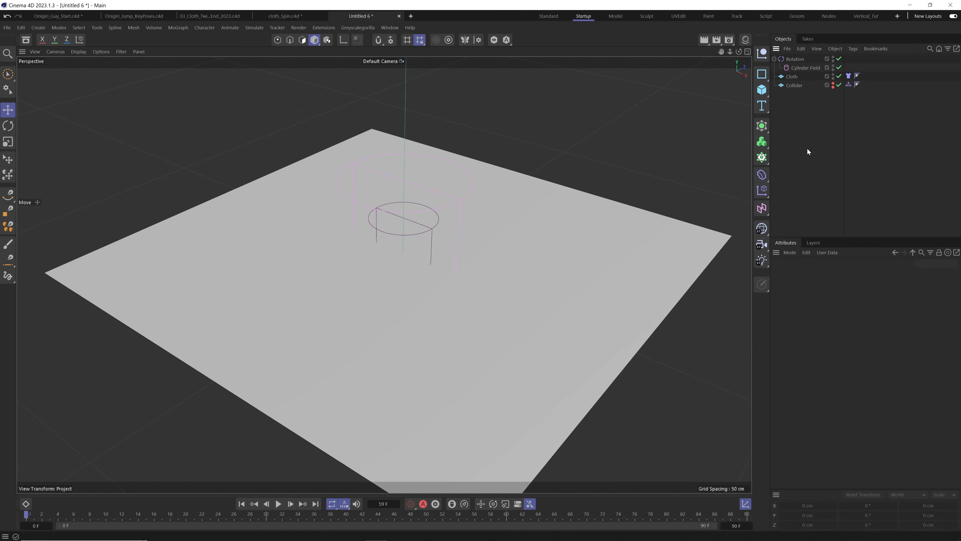
key(ctrl+d)
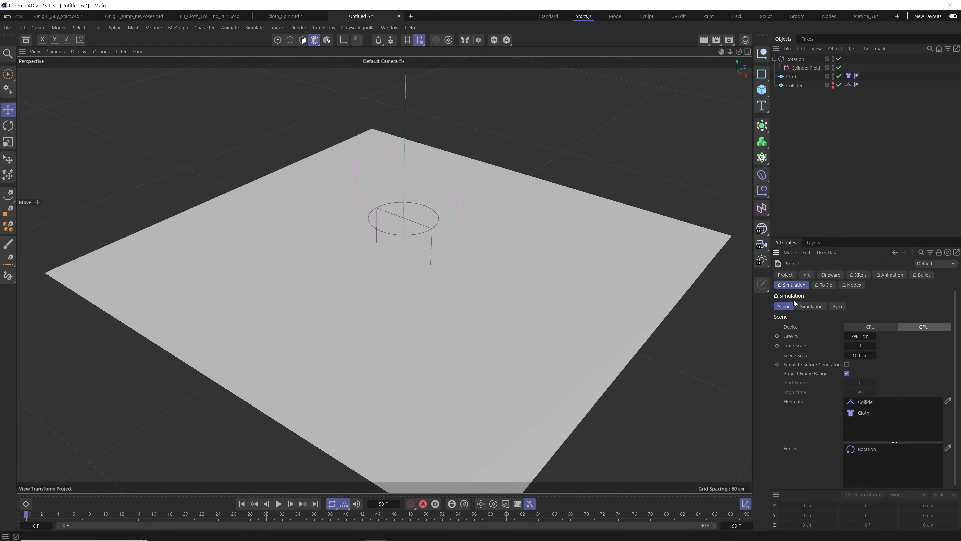
click(811, 307)
click(784, 306)
click(864, 336)
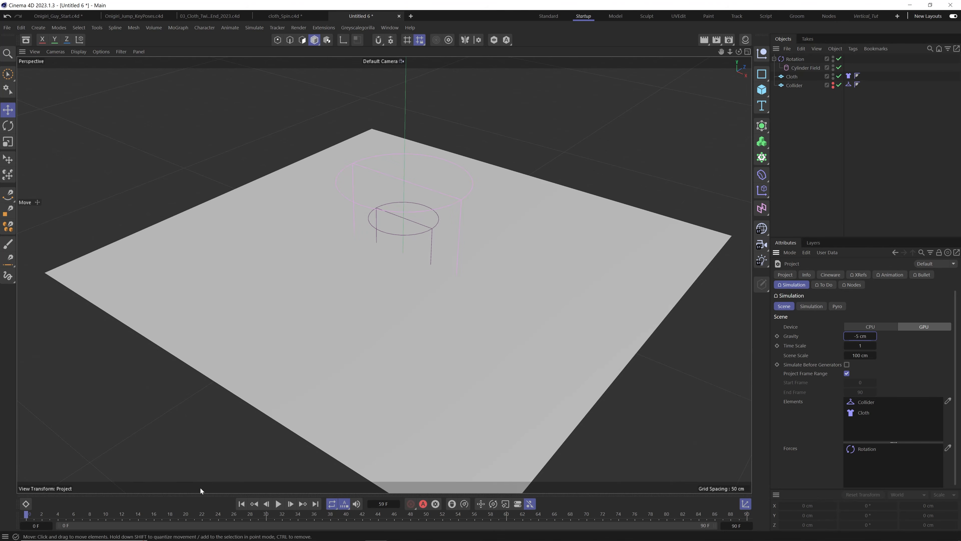
Step: Replay the simulation from the first frame to frame 34 to examine the swirl under the reduced gravity
click(242, 503)
click(278, 503)
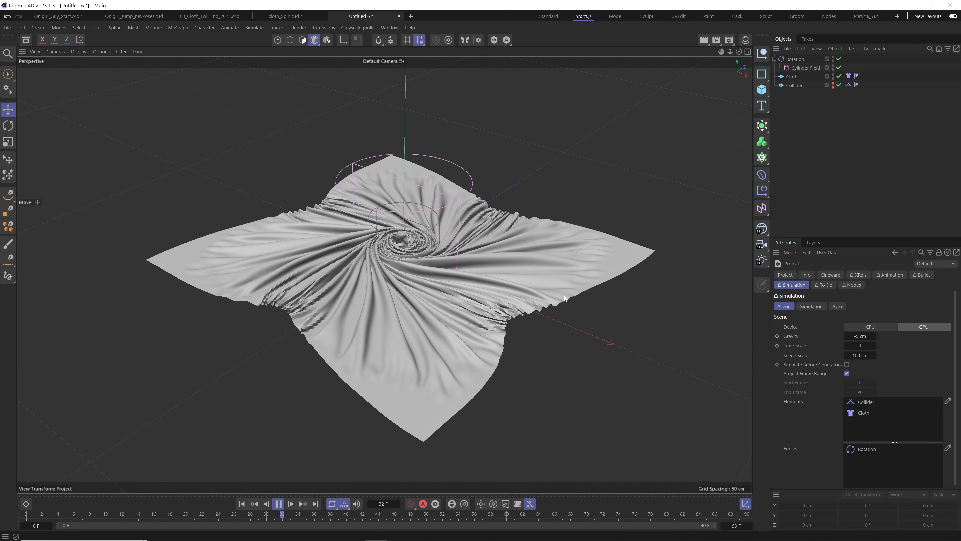
key(F8)
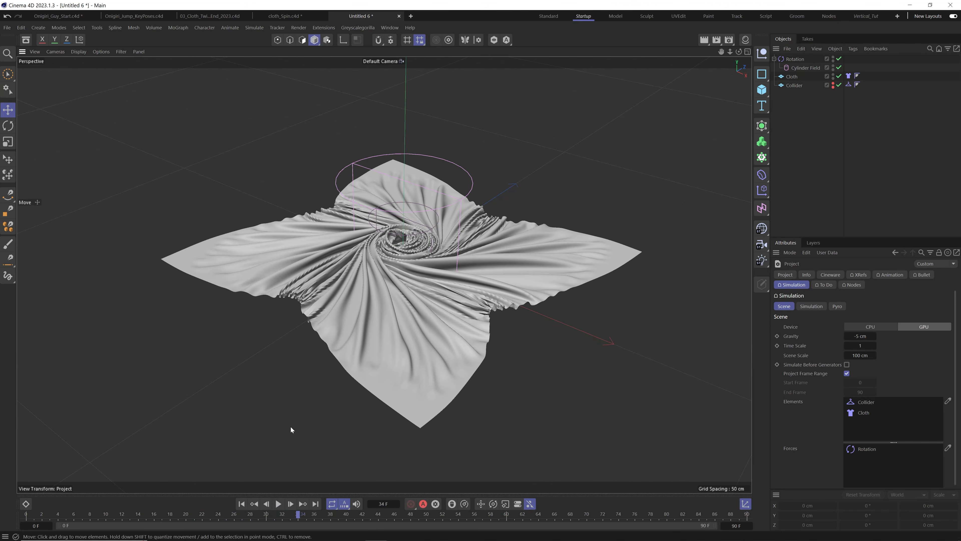
Step: Set the Rotation force's Angle Speed to 500, replay the simulation from the first frame and rewind it
click(794, 59)
double_click(830, 295)
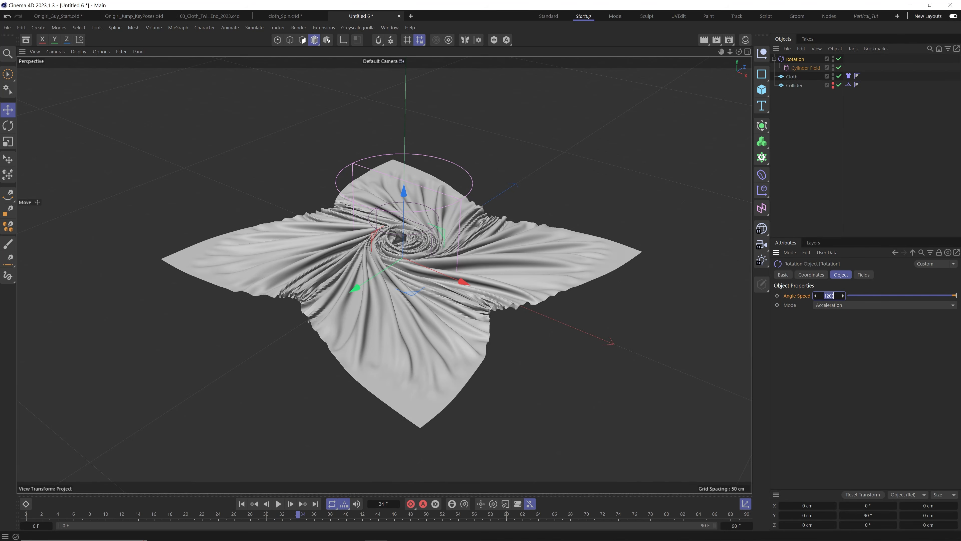
text(500)
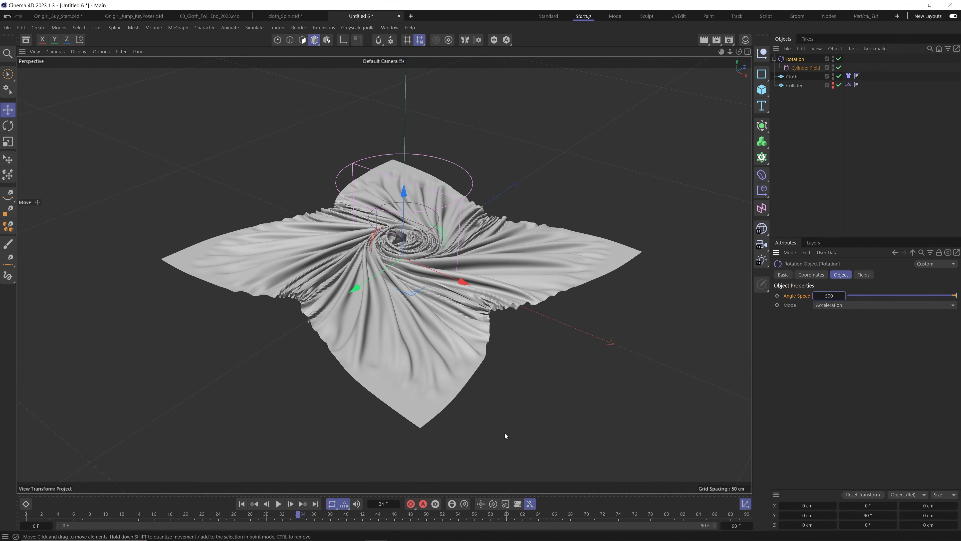
click(241, 505)
click(280, 505)
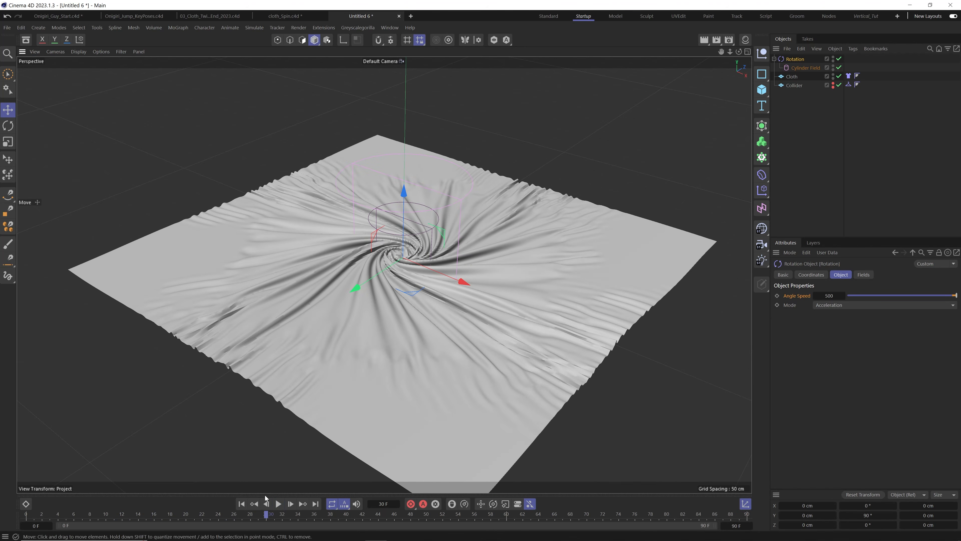
click(243, 504)
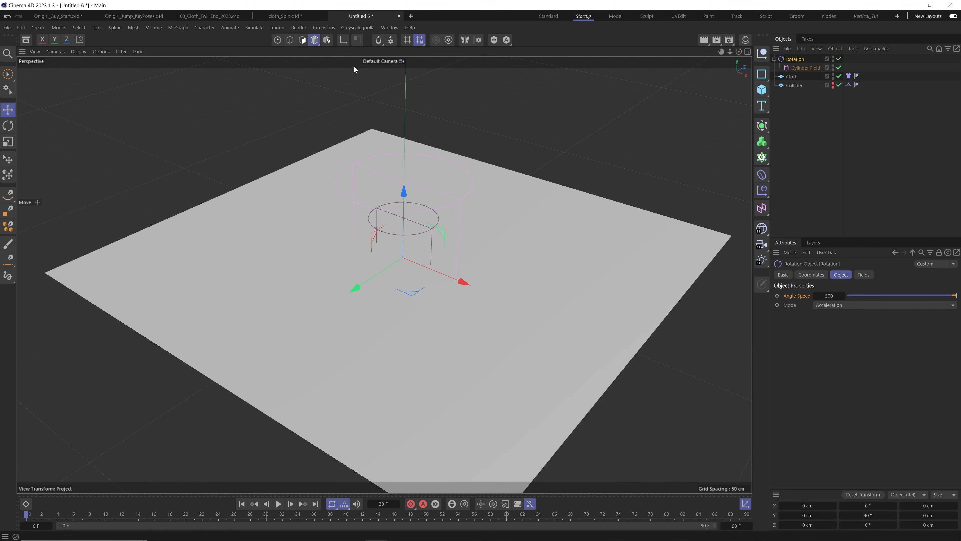
Step: Add a Turbulence force to the scene
click(254, 28)
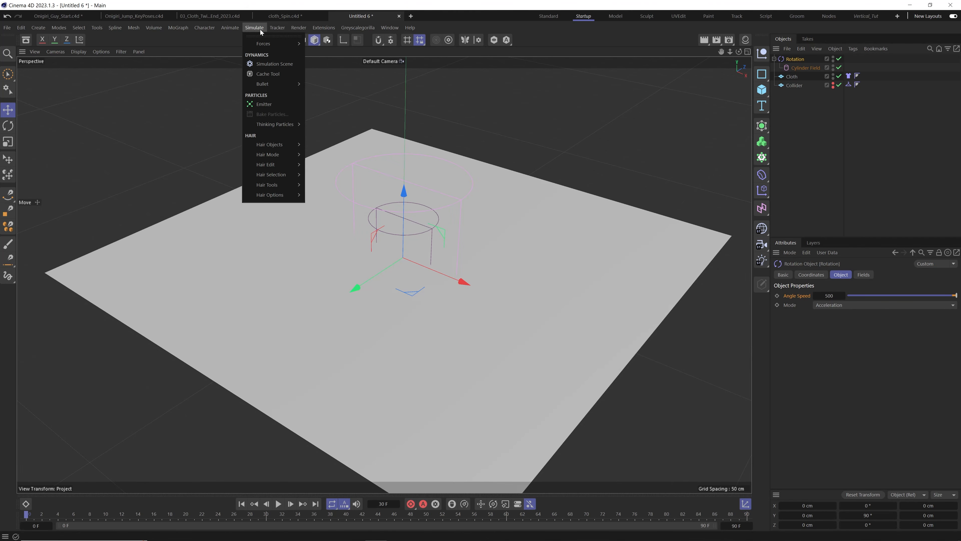
mouse_move(267, 44)
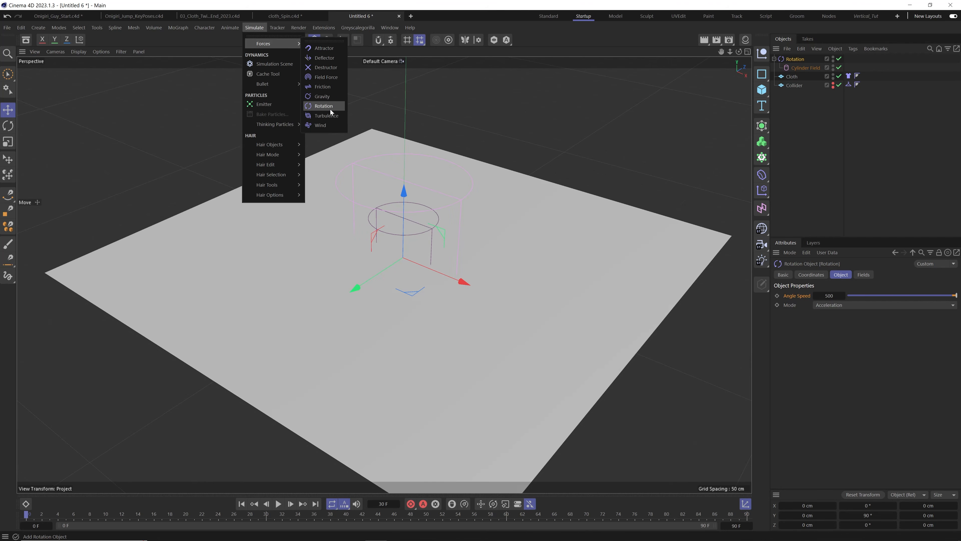
click(328, 116)
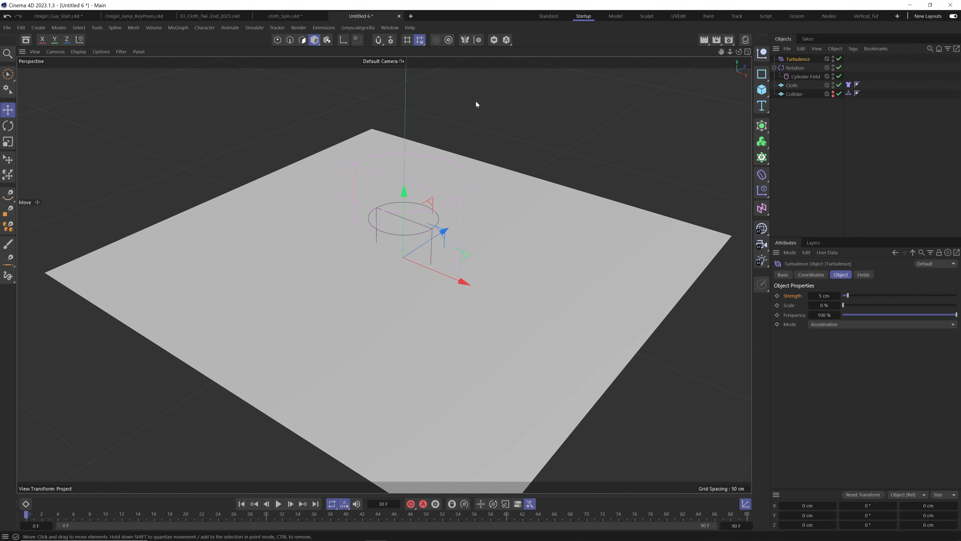
Step: Extend the timeline's end frame to 300
click(736, 525)
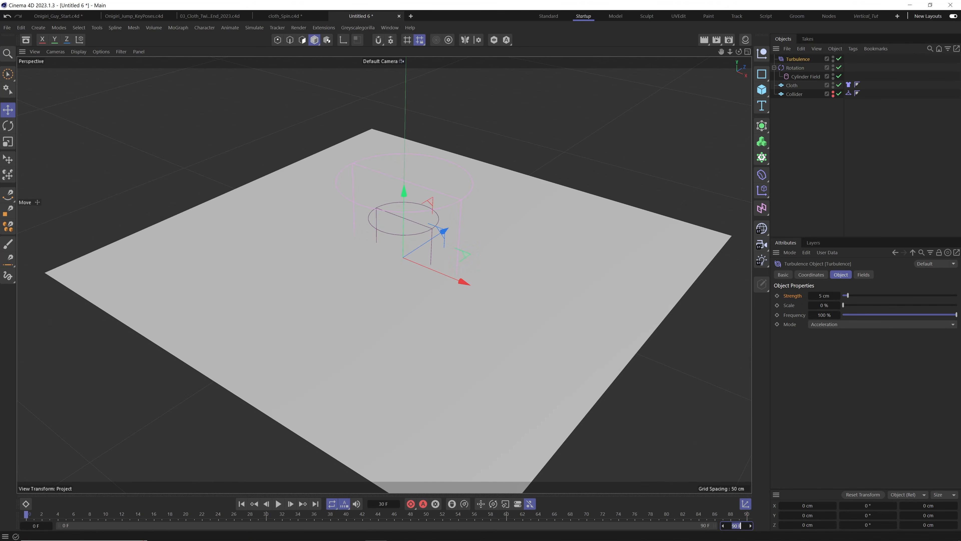
text(300)
key(Return)
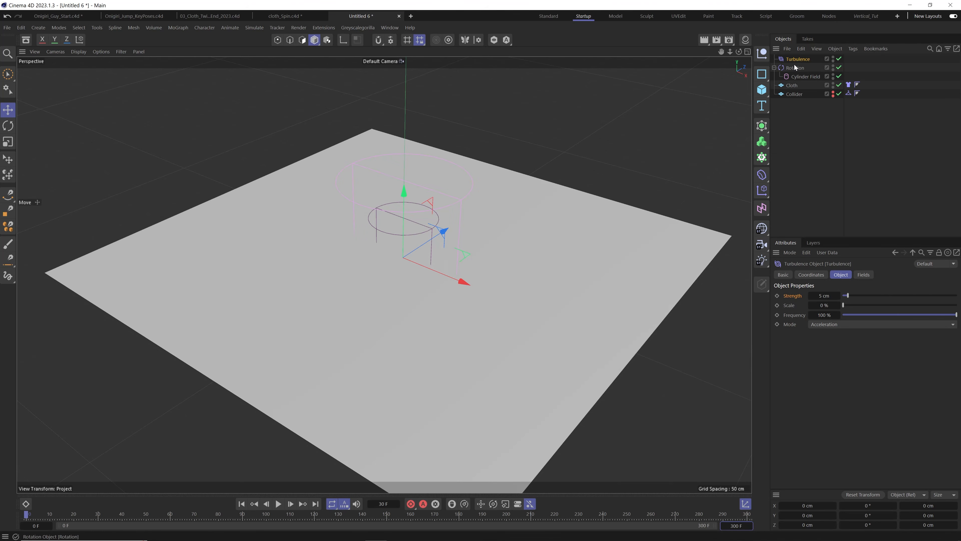
Step: Tune the Turbulence force during playback to Strength 15.8 cm, Scale 12.79 % and Frequency 24.24 %
click(278, 504)
drag(859, 294, 858, 307)
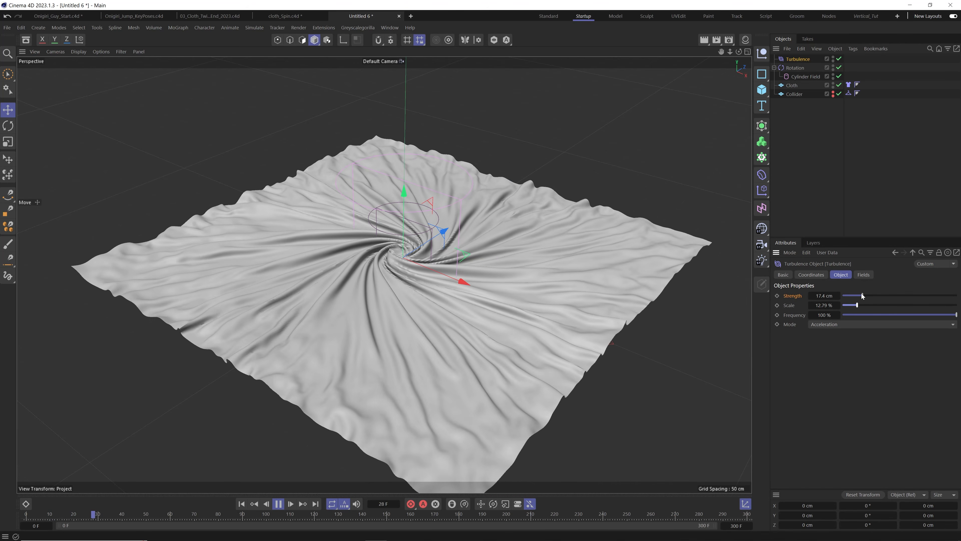
drag(862, 295, 859, 295)
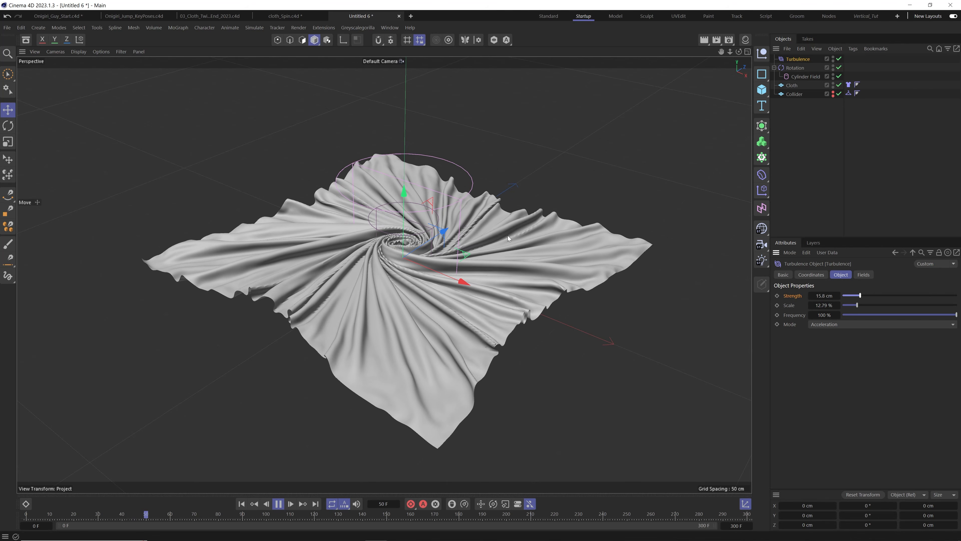
click(867, 316)
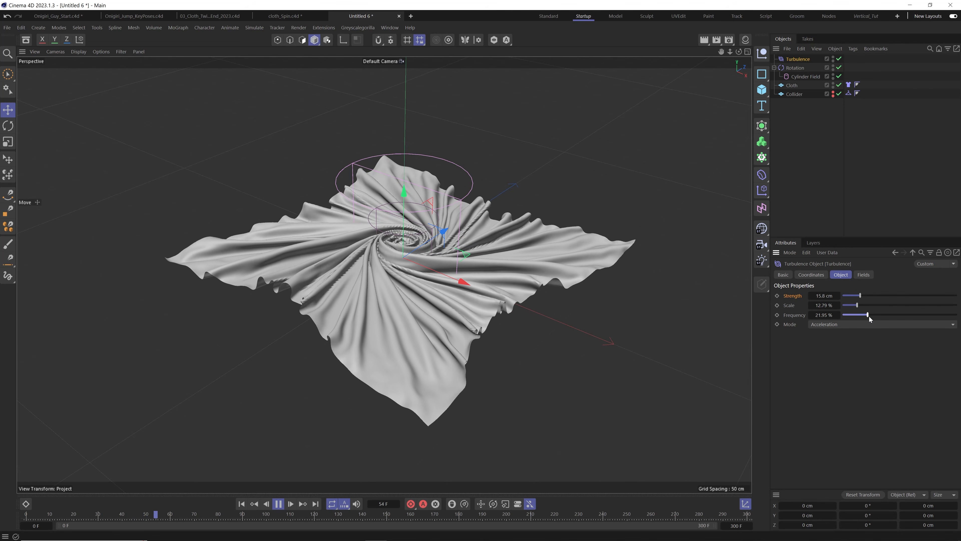
drag(869, 319, 874, 318)
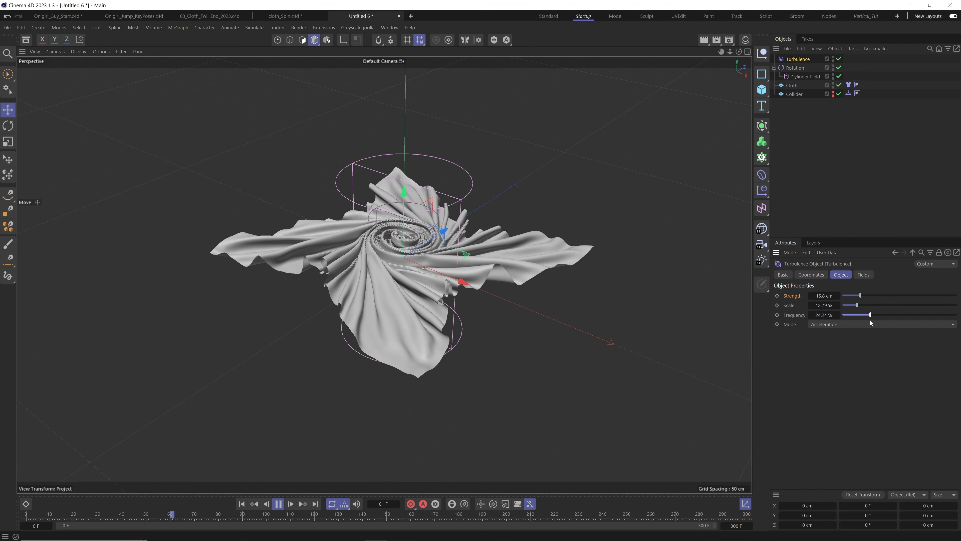
key(F8)
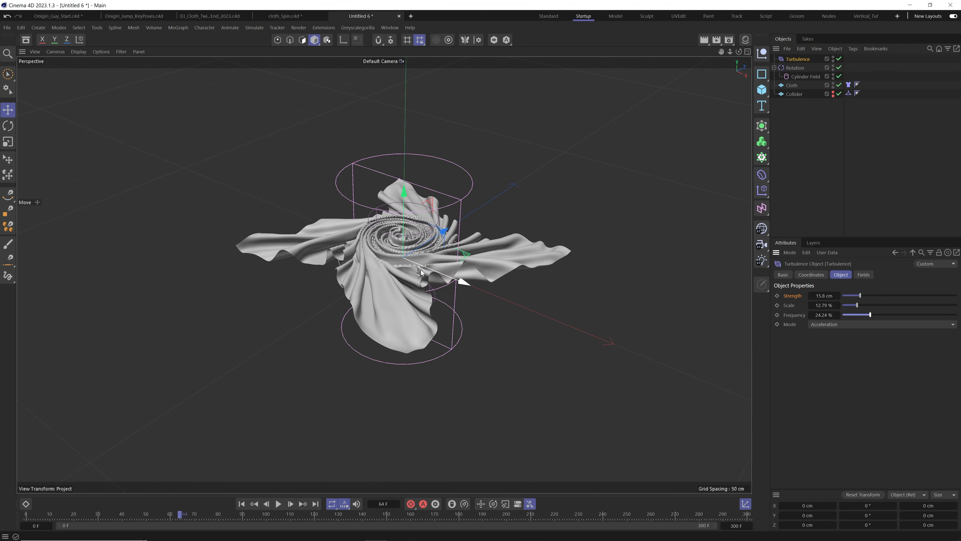
Step: Set the Rotation force's Angle Speed to 350 and replay the simulation from the first frame
alt+drag(421, 272, 401, 305)
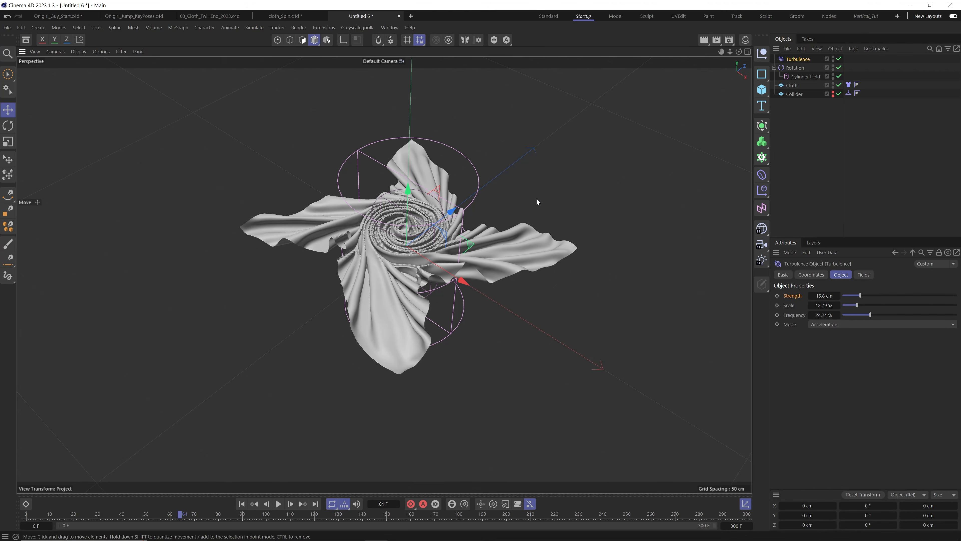
key(shift+f)
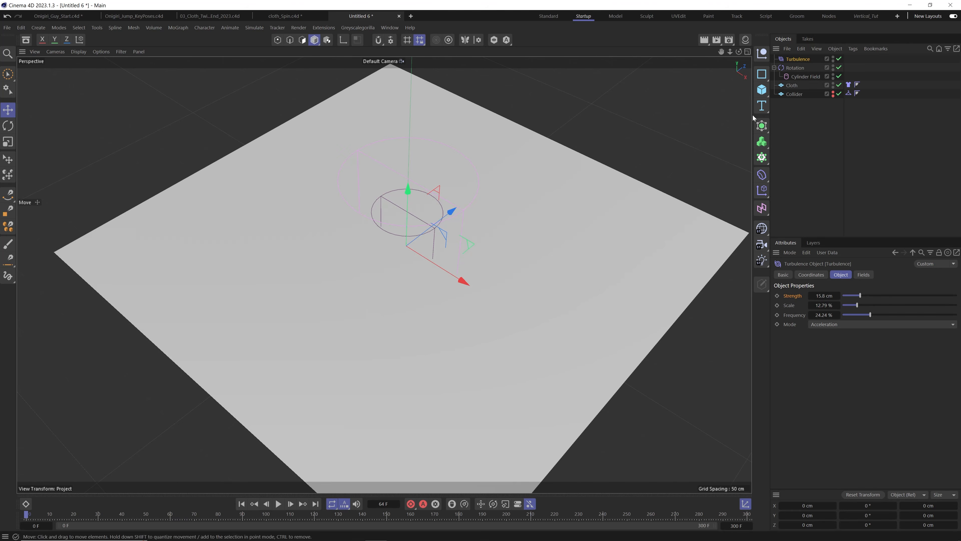
click(794, 67)
double_click(829, 295)
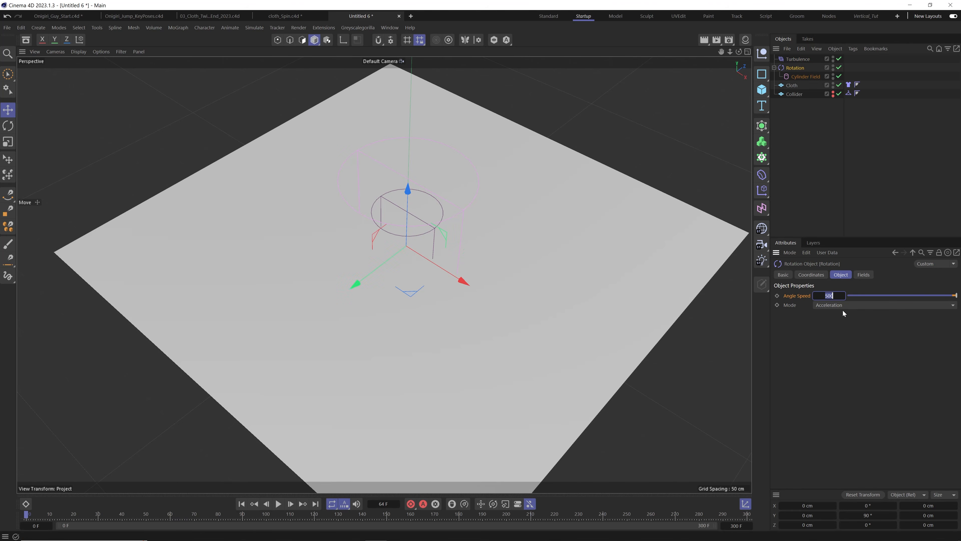
text(350)
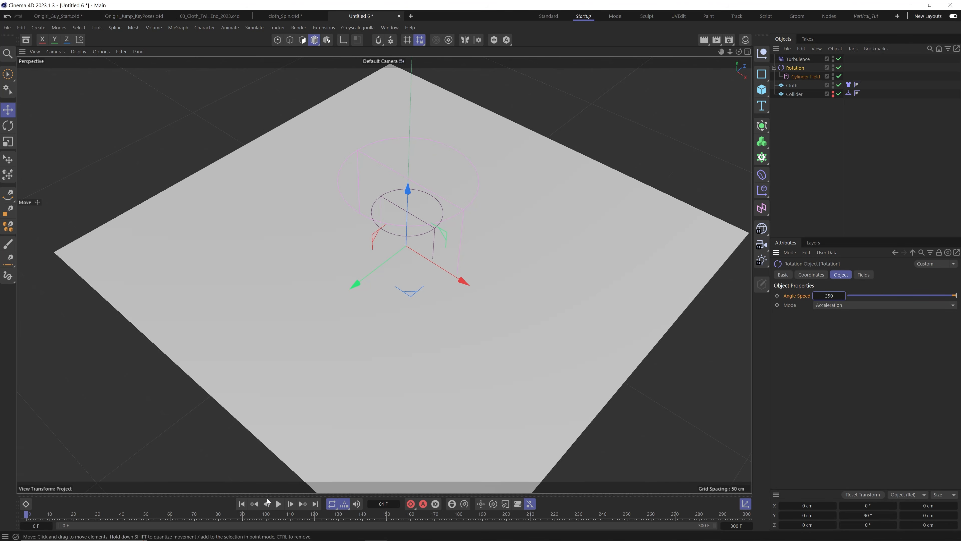
click(279, 503)
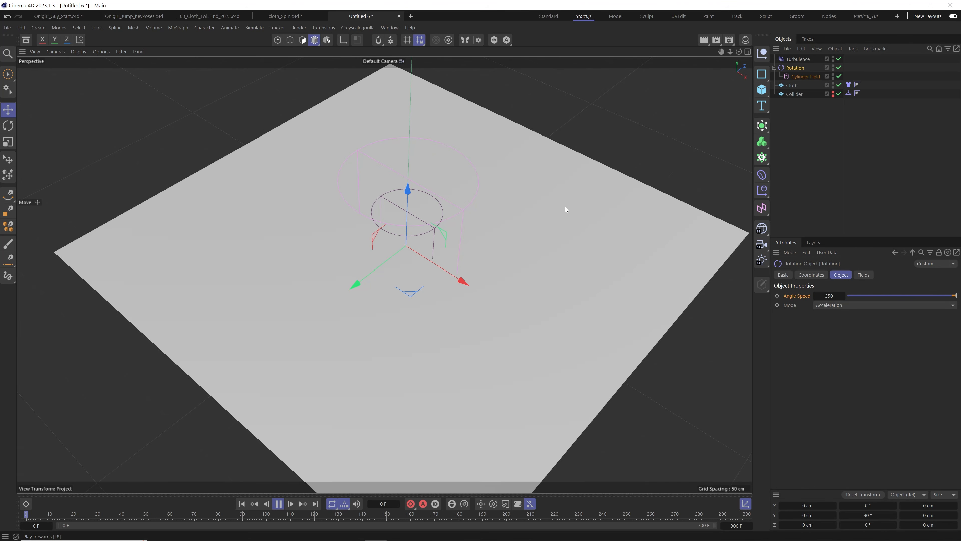
Step: Disable the Turbulence force and replay the simulation from the first frame to compare the cloth without it
click(799, 59)
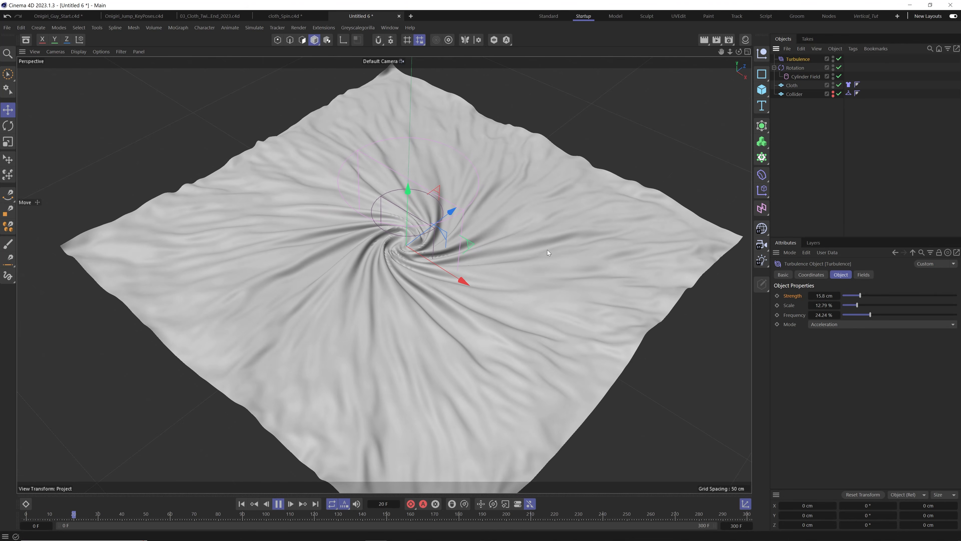
click(839, 59)
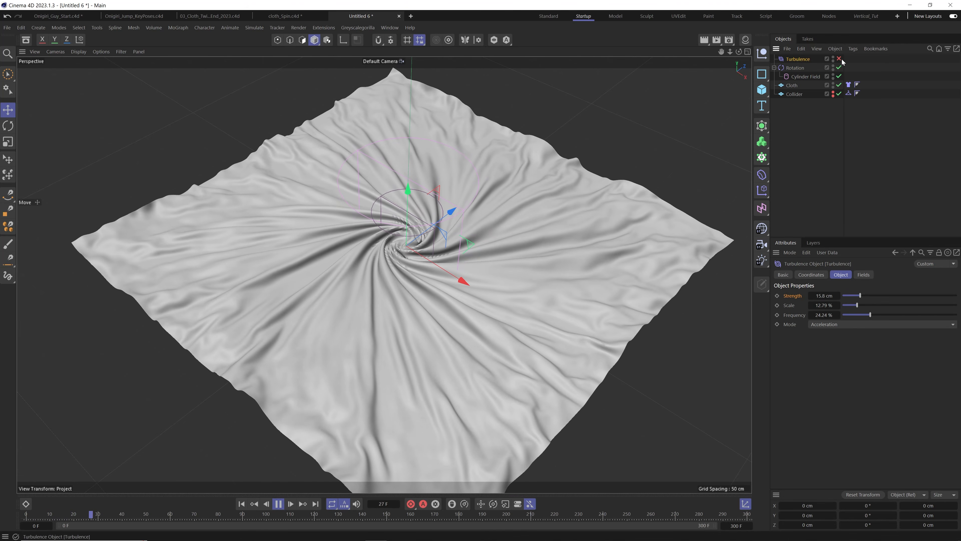
click(278, 504)
click(242, 504)
click(279, 504)
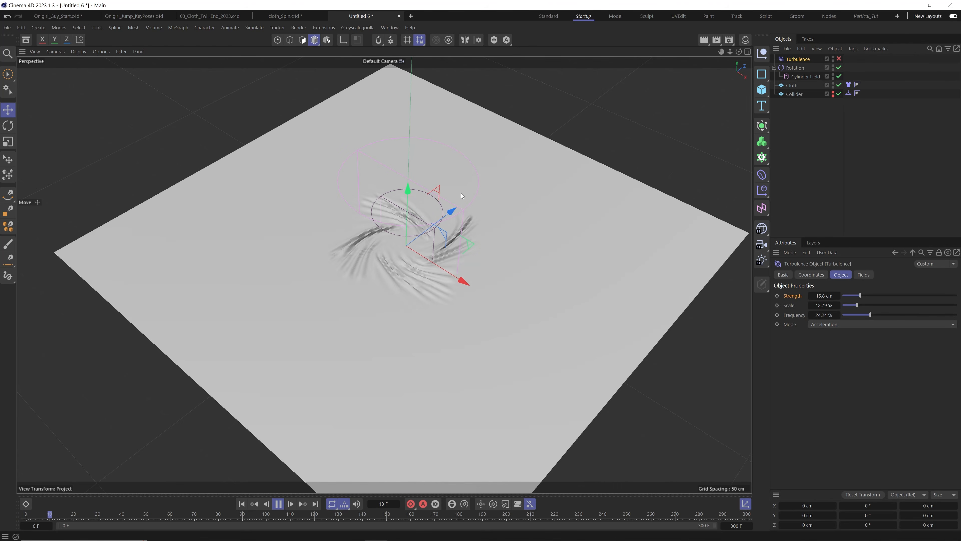
click(242, 504)
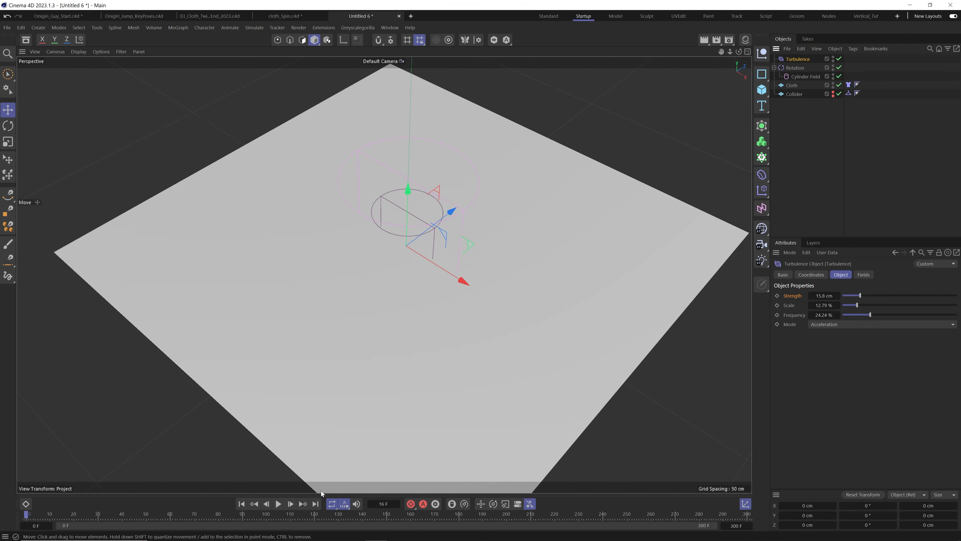
Step: Lower the Strength of Turbulence Big to 5.5 cm and of Turbulence Sm to 9 cm while the simulation plays
click(281, 505)
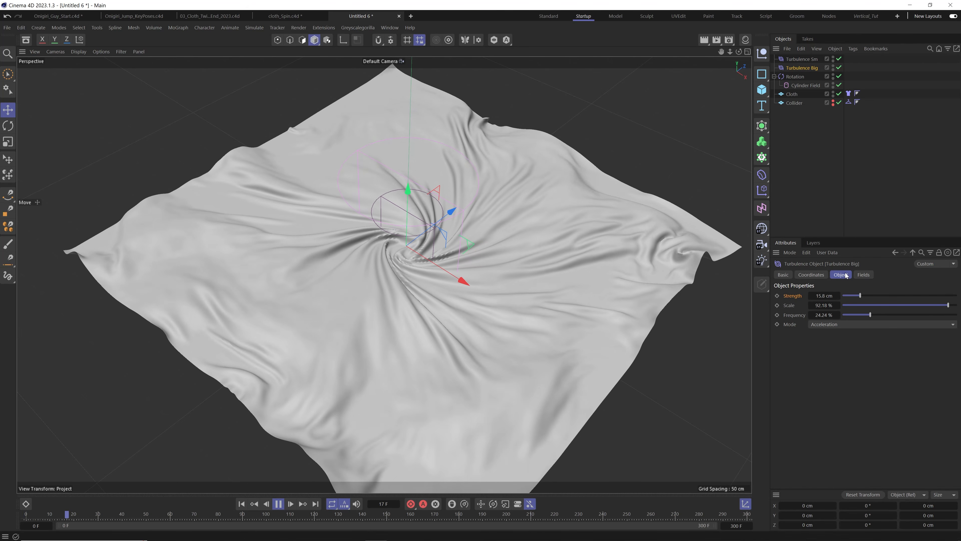
drag(860, 295, 848, 295)
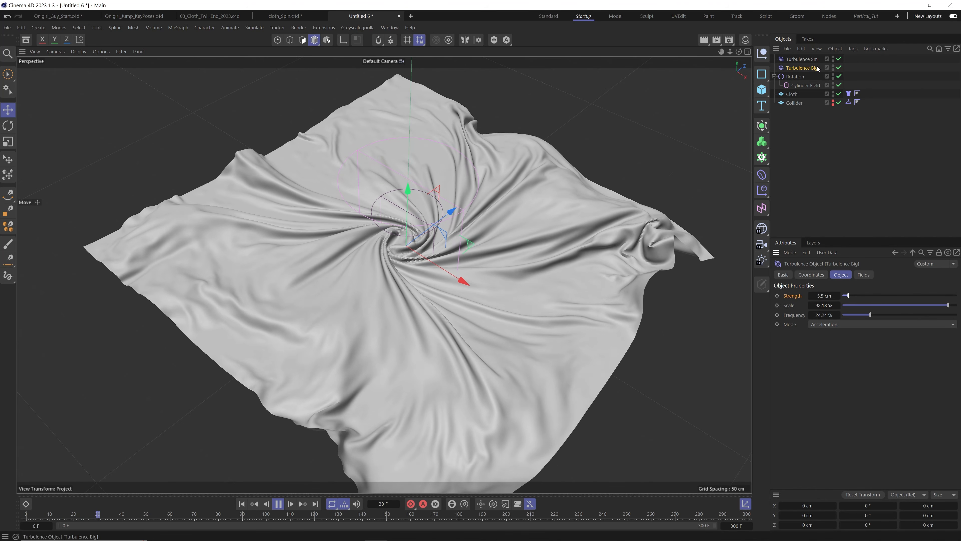
click(804, 59)
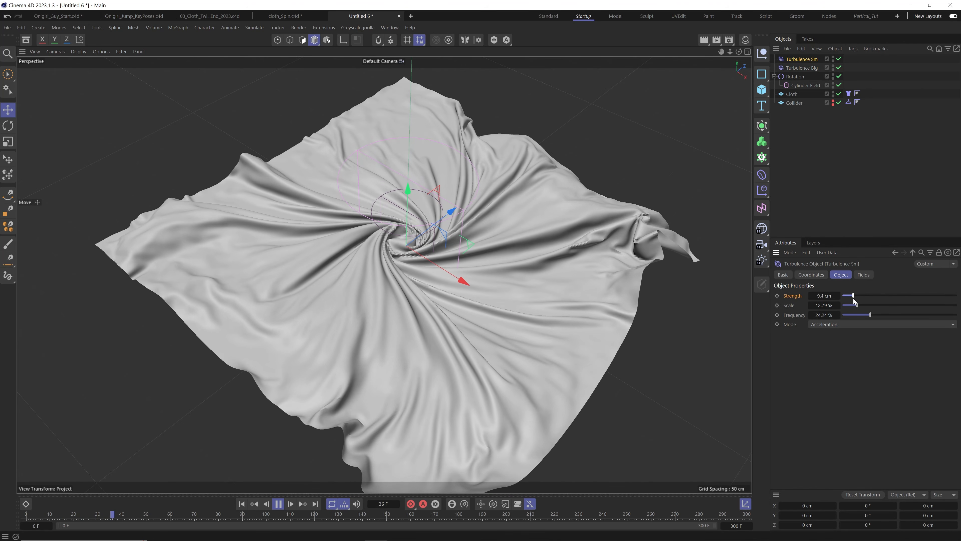
drag(853, 298, 852, 299)
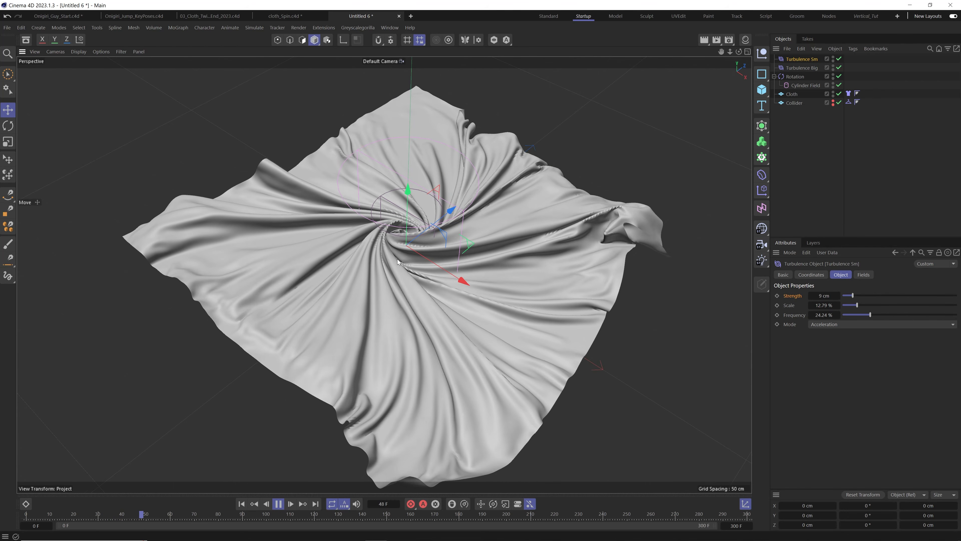
Step: Pause the simulation, examine the folds at the swirl's center up close, and rewind to the first frame
key(F8)
alt+right_drag(397, 236, 553, 221)
alt+drag(481, 250, 423, 265)
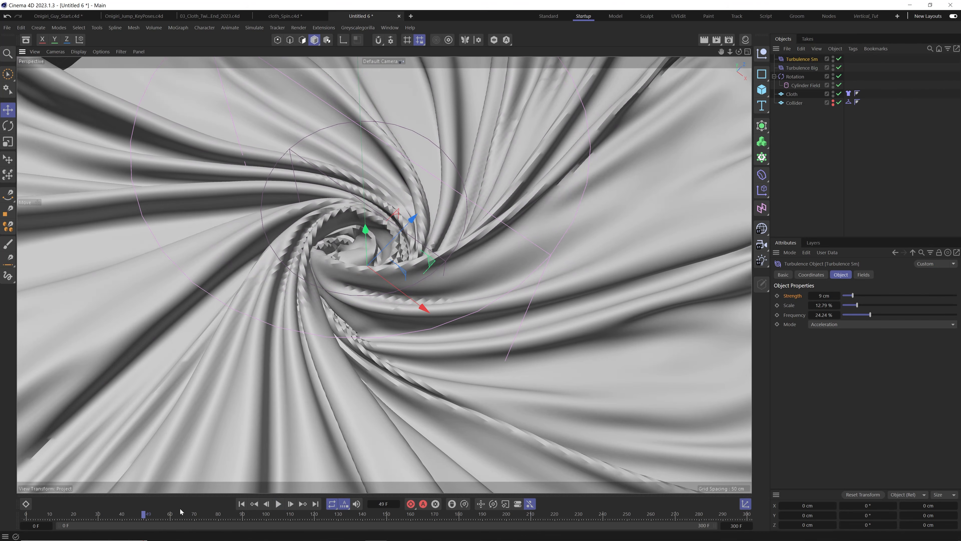
click(243, 504)
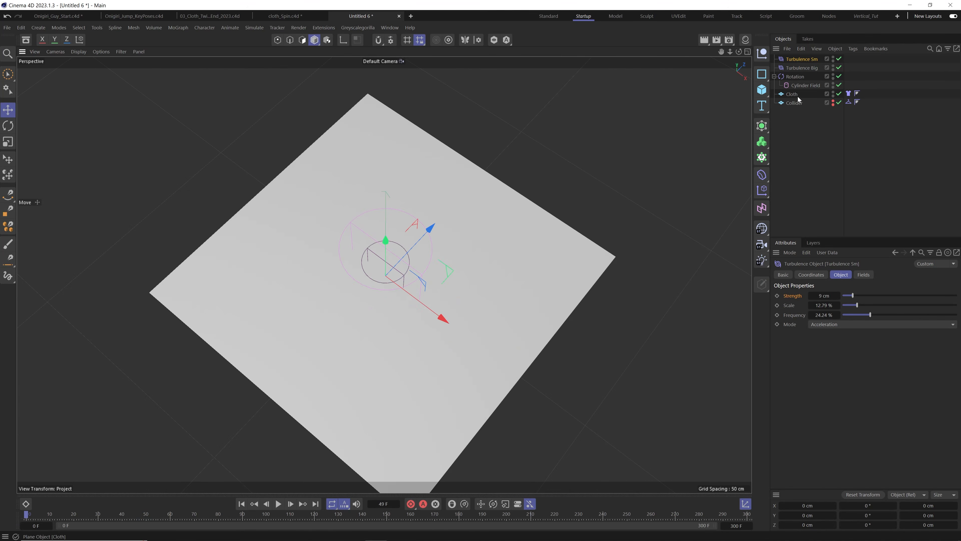
Step: Enlarge the Cloth plane to a Width and Height of 1000 cm
click(796, 95)
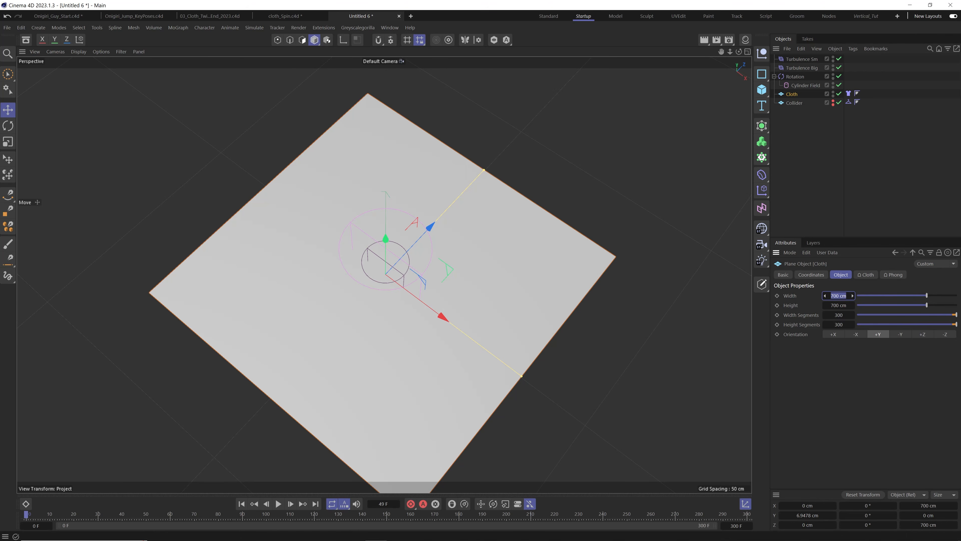
drag(927, 295, 960, 305)
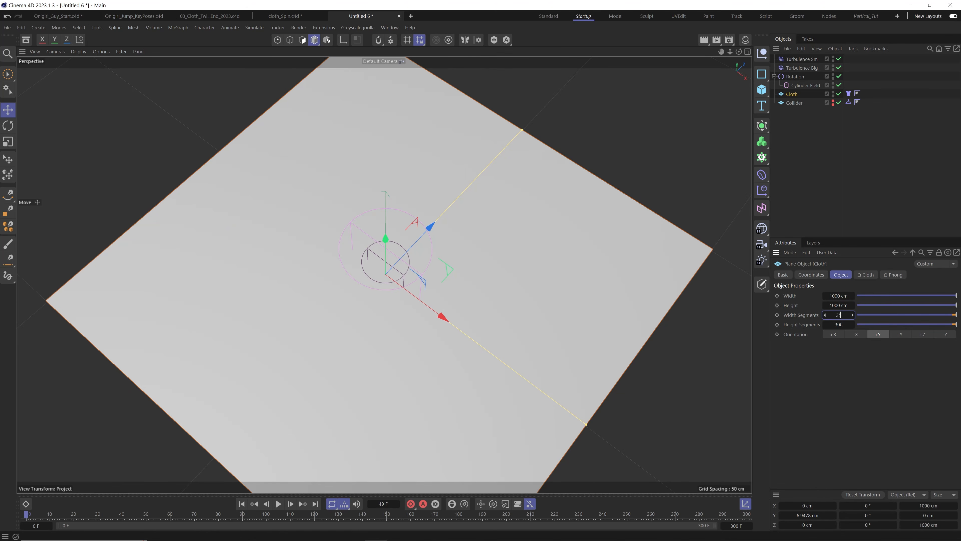
click(797, 177)
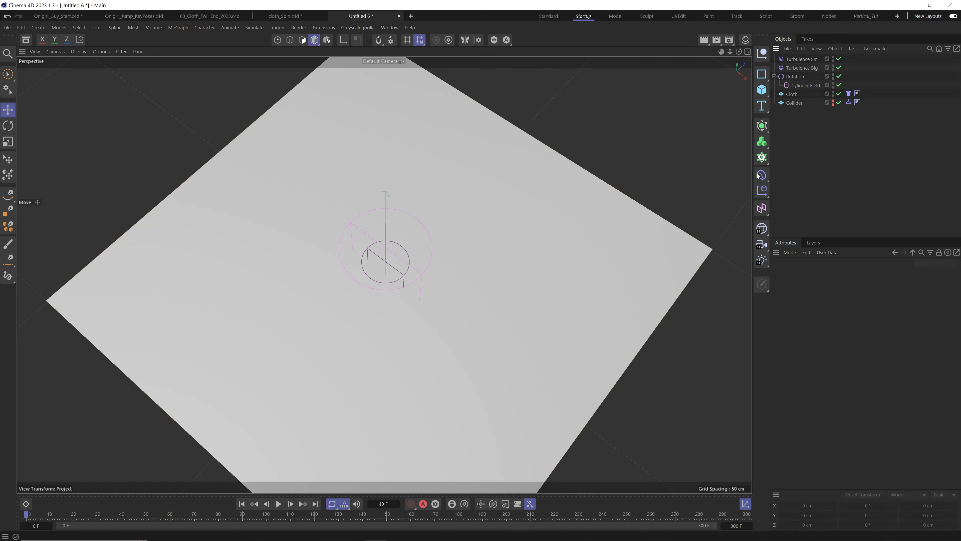
Step: Select the Cylinder Field and examine its area at the center of the enlarged cloth up close
click(796, 77)
click(798, 85)
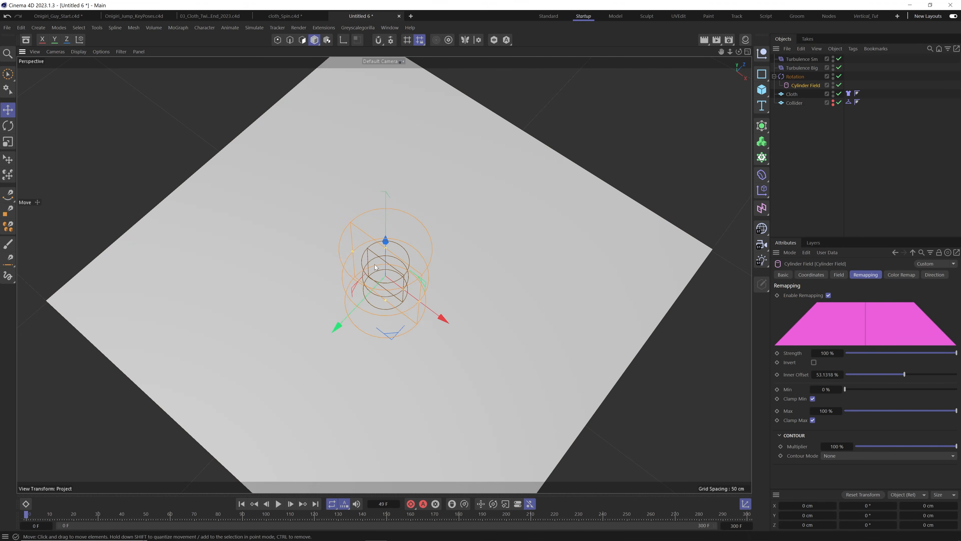
alt+right_drag(409, 287, 486, 262)
alt+middle_drag(401, 284, 429, 280)
alt+drag(429, 280, 430, 273)
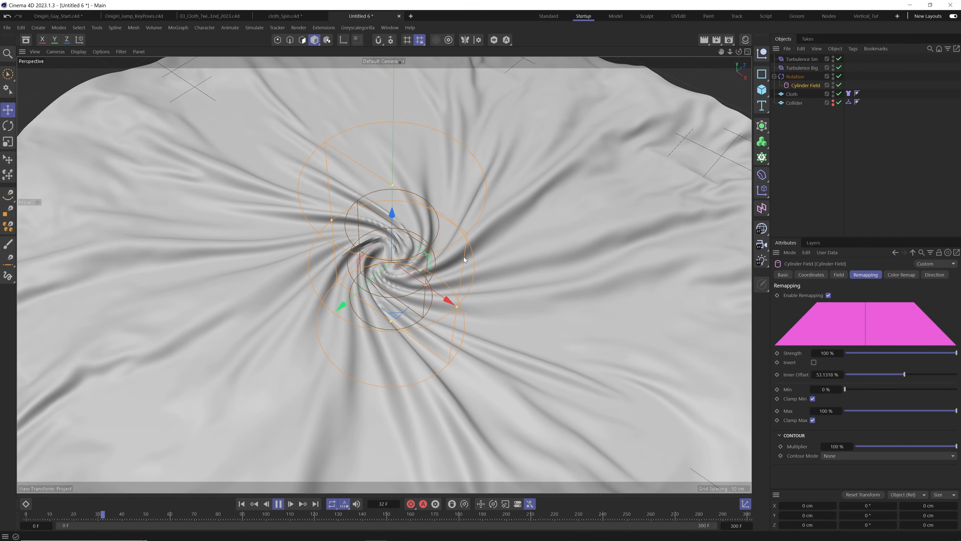
Step: Raise the project simulation's Damping to 6 % while the simulation plays
key(ctrl+d)
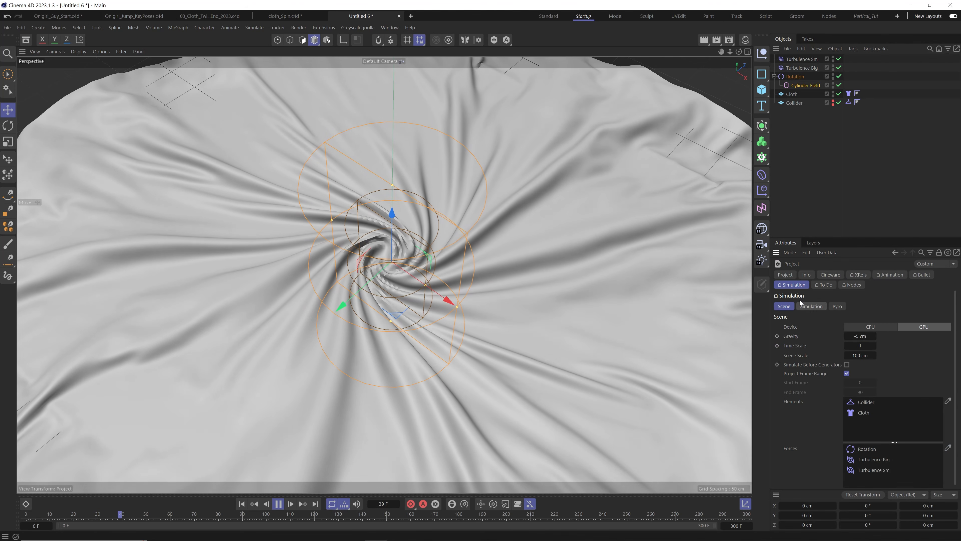
click(814, 307)
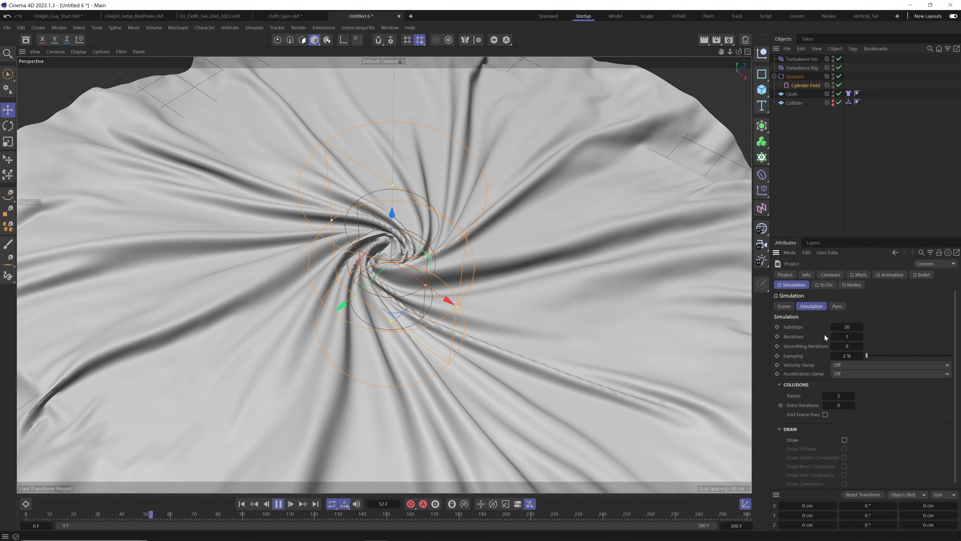
drag(867, 355, 869, 357)
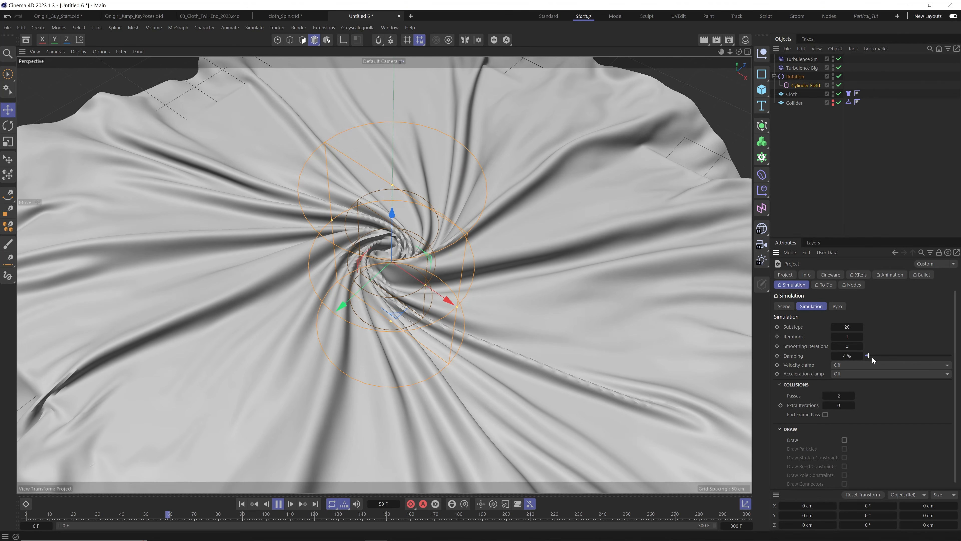
click(861, 356)
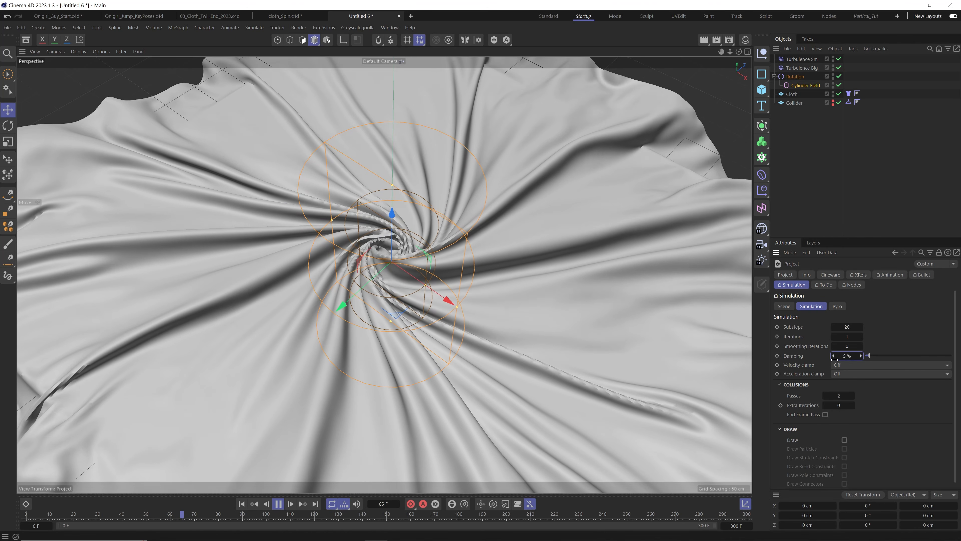
click(411, 264)
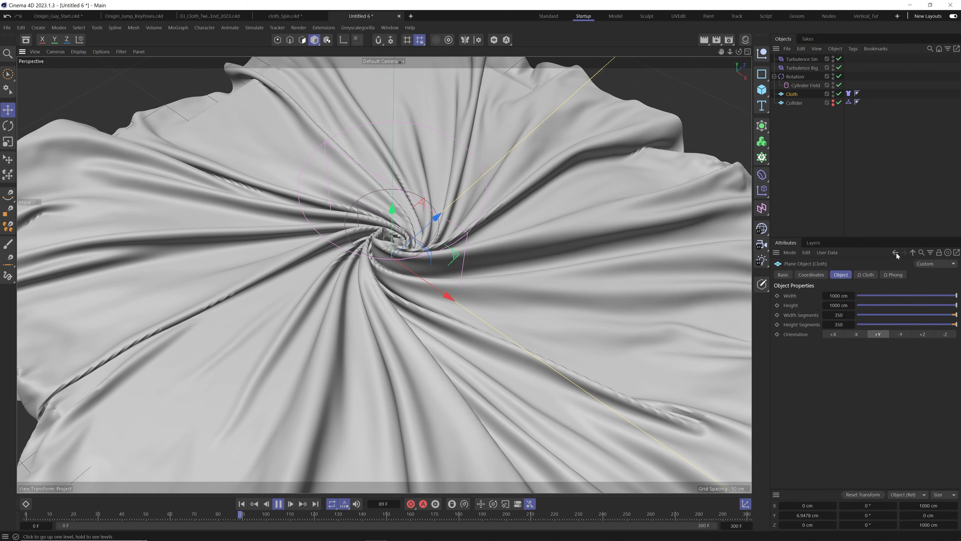
drag(895, 253, 823, 291)
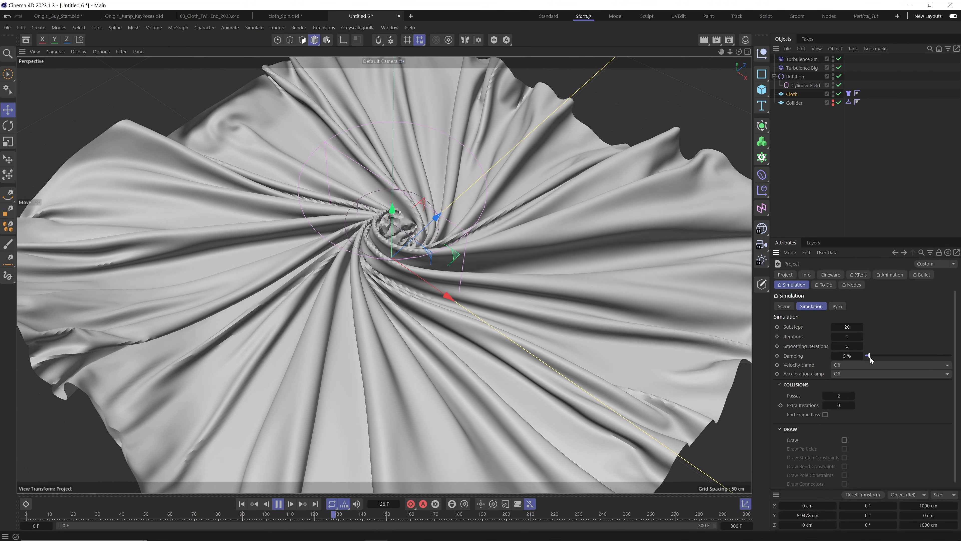
drag(871, 358, 872, 356)
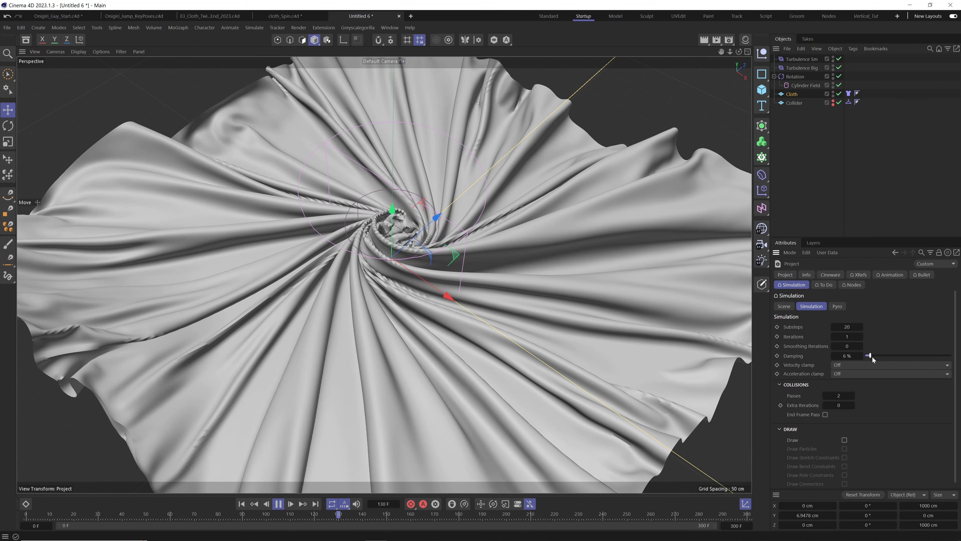
Step: Rewind and keyframe the Rotation force's Angle Speed from 350 at frame 110 to 80 at frame 150
click(242, 504)
click(798, 86)
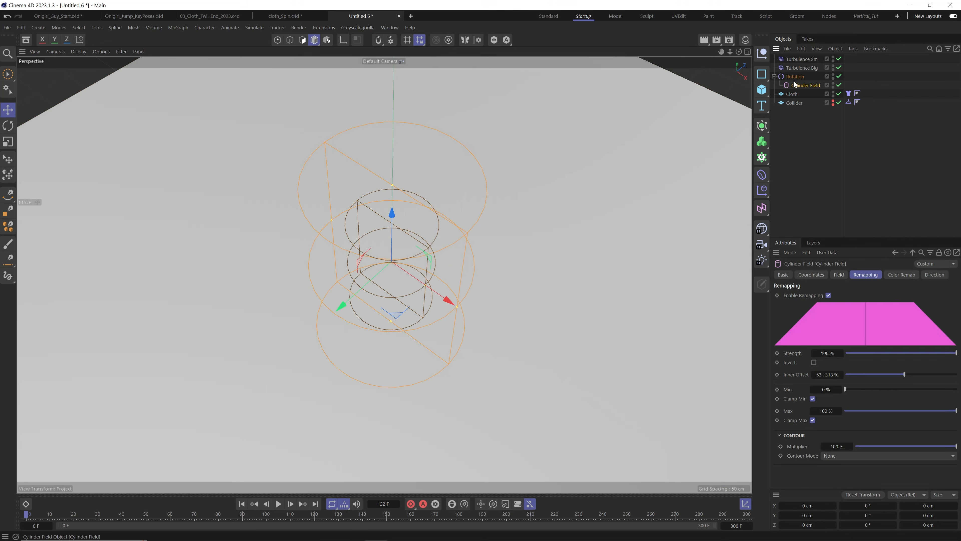
click(793, 77)
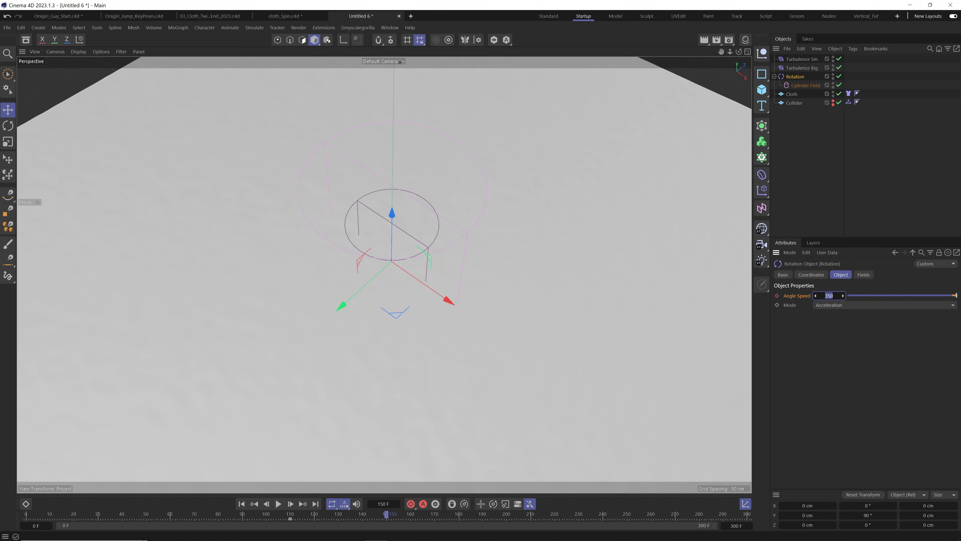
click(777, 296)
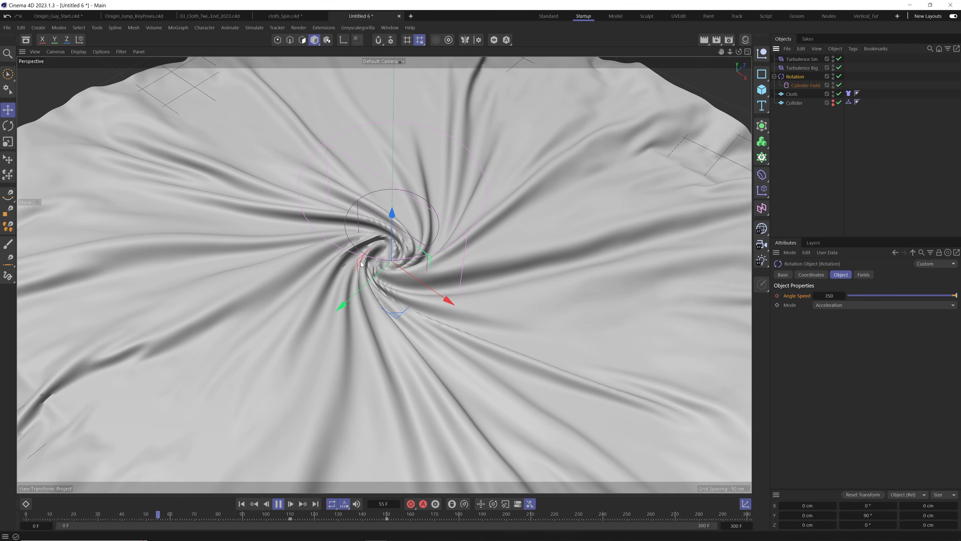
right_click(792, 94)
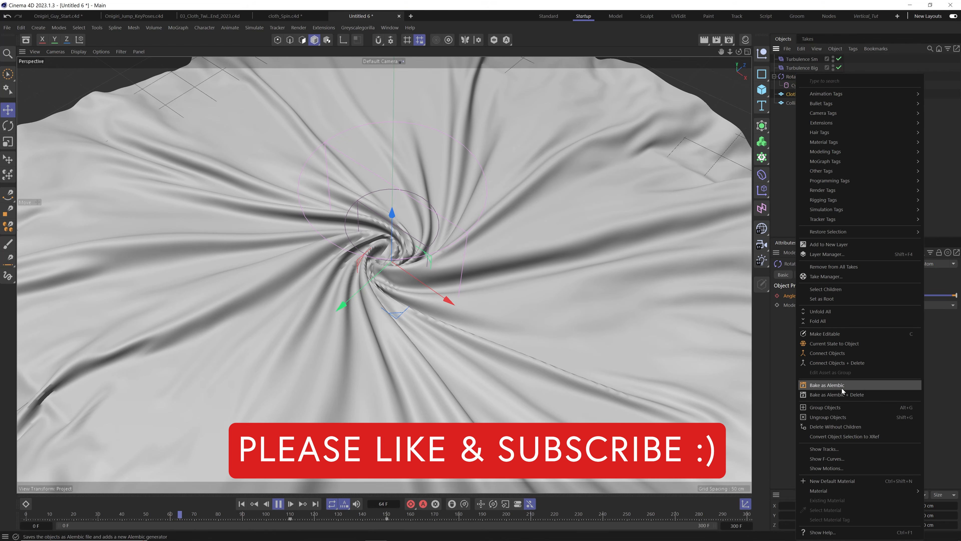
click(950, 226)
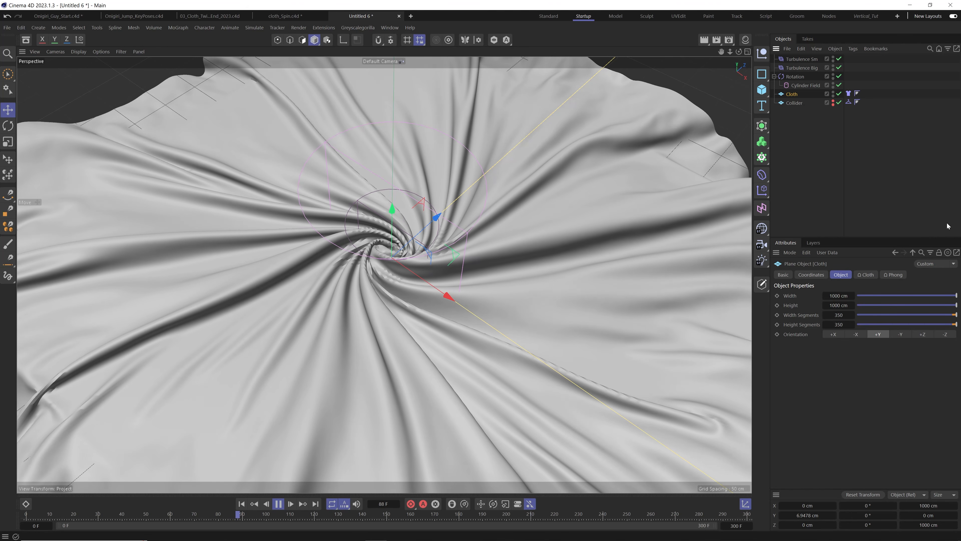
Step: Raise the Strength of Turbulence Sm to about 15.5 cm and slightly increase the Strength of Turbulence Big during playback
click(802, 59)
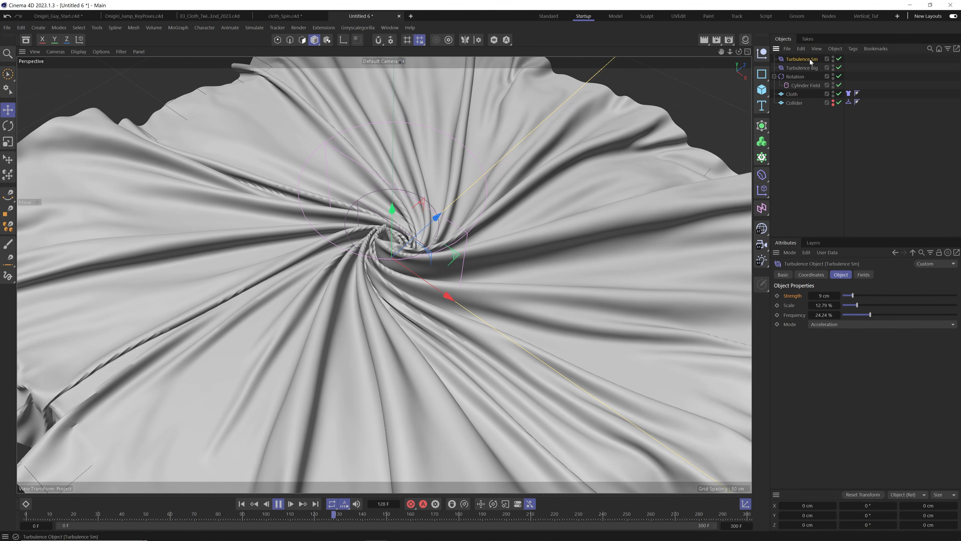
drag(853, 294, 862, 295)
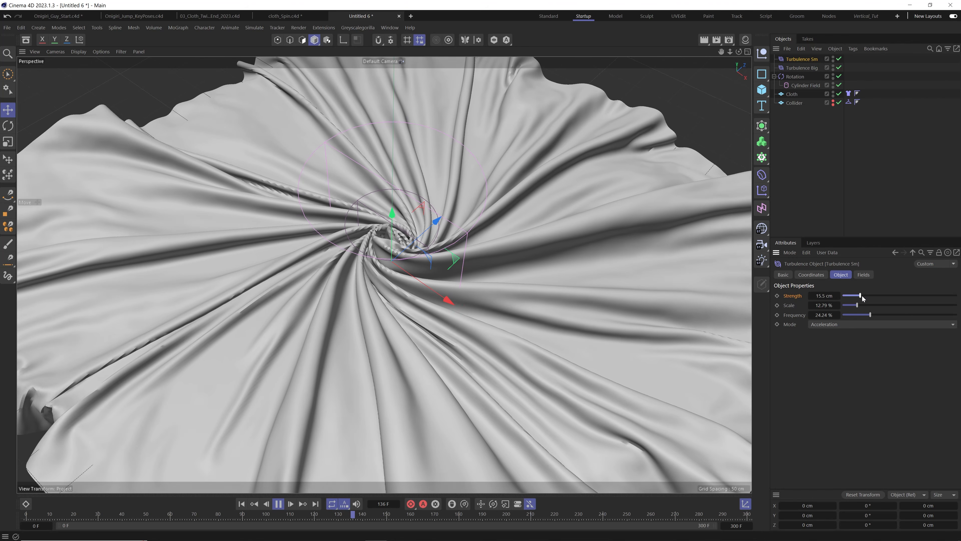
click(801, 68)
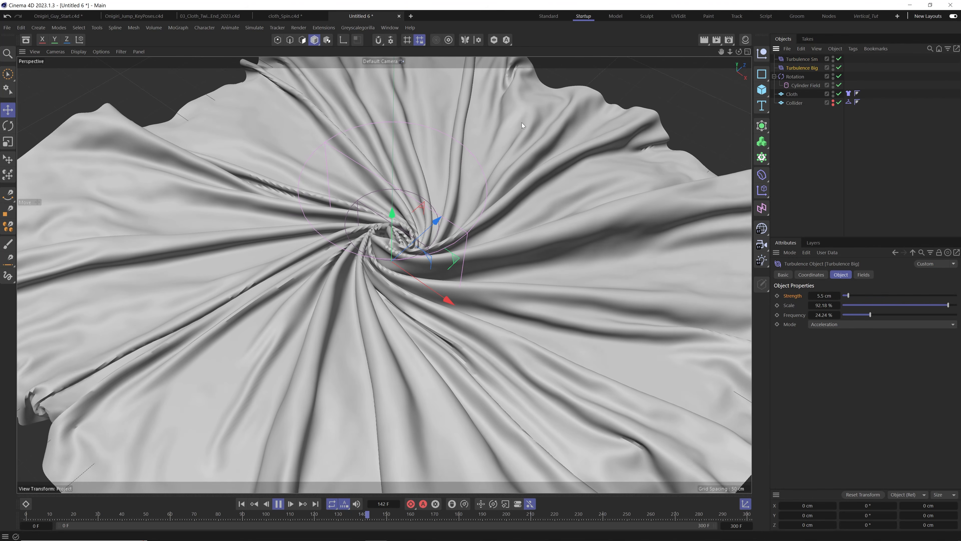
drag(850, 295, 853, 296)
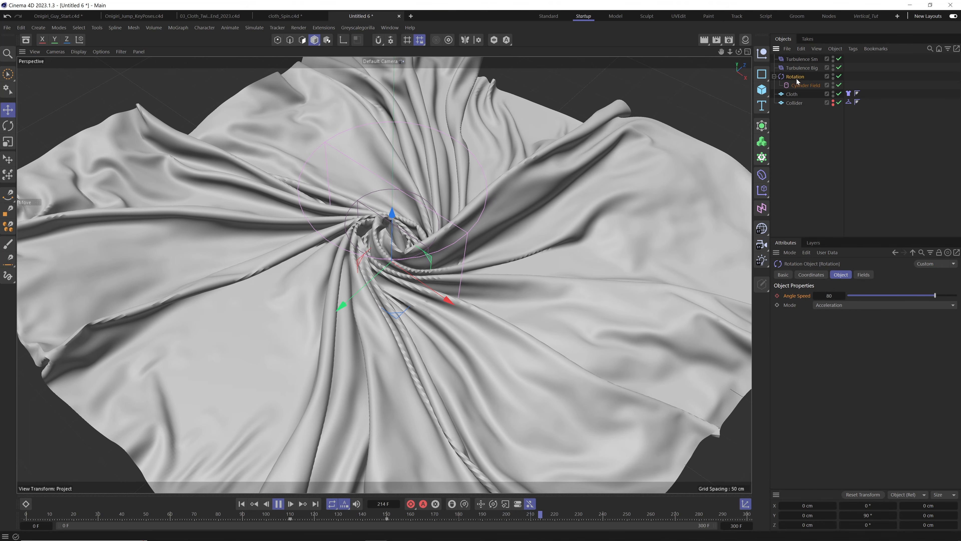
Step: Enlarge the Cylinder Field around the swirl, with its Inner Offset at about 25 %
click(460, 305)
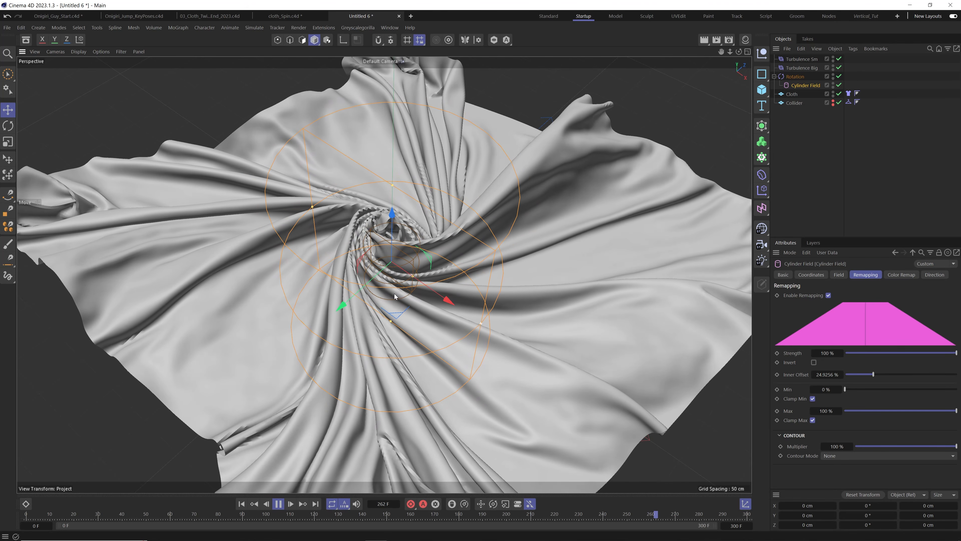
Step: Pause the simulation and examine the twisted folds around the swirl's center up close
key(F8)
alt+drag(401, 299, 394, 220)
alt+drag(393, 266, 387, 293)
scroll(395, 260, up, 6)
scroll(390, 306, down, 5)
scroll(386, 318, up, 8)
scroll(390, 323, down, 4)
alt+right_drag(405, 295, 380, 301)
alt+drag(380, 302, 364, 287)
Step: Add a Cloth Surface generator and nest the Cloth plane inside it
click(786, 94)
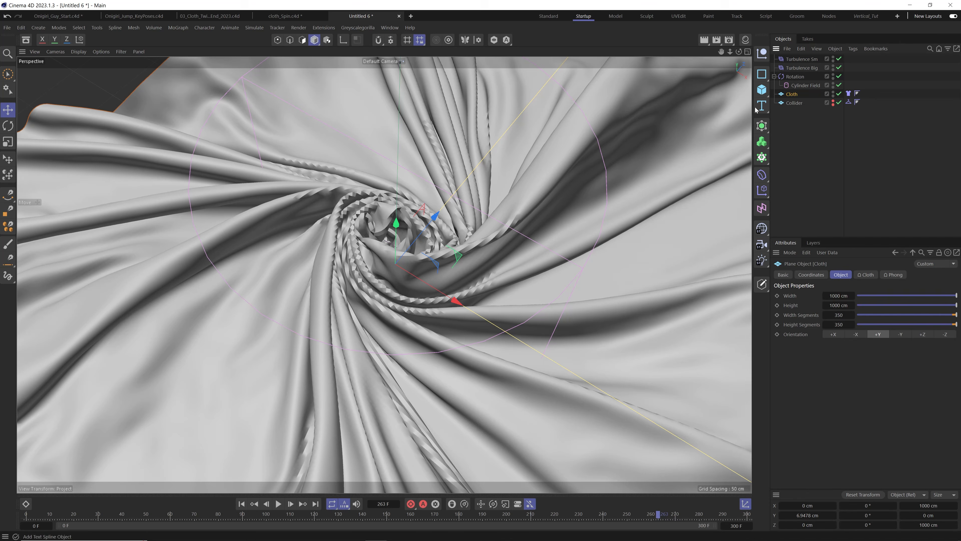
click(762, 125)
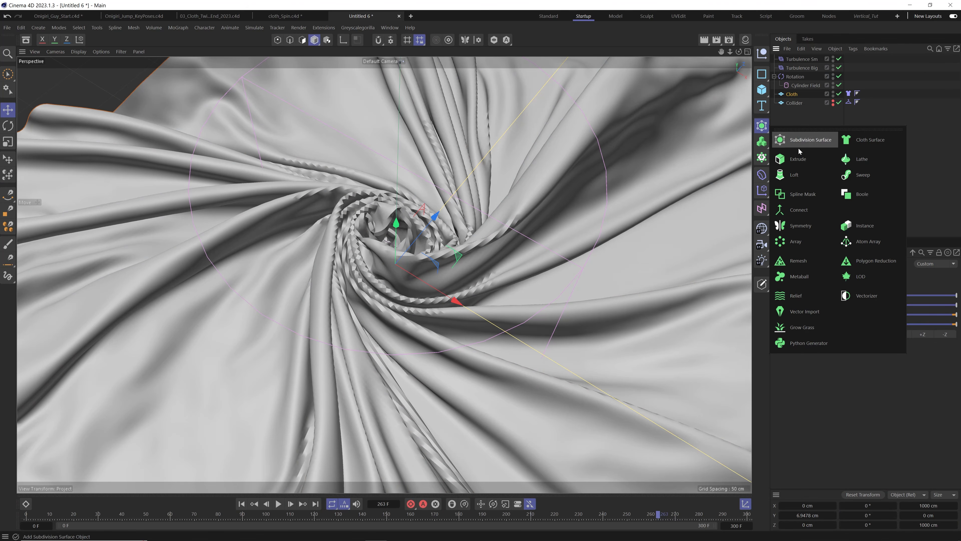
click(868, 144)
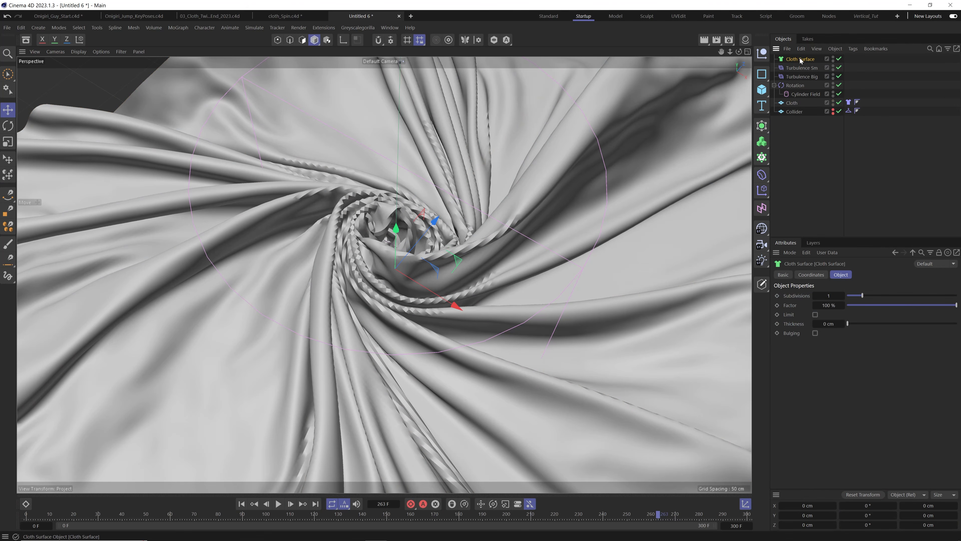
drag(801, 61, 799, 94)
Step: Search the available commands for "cloth"
click(764, 129)
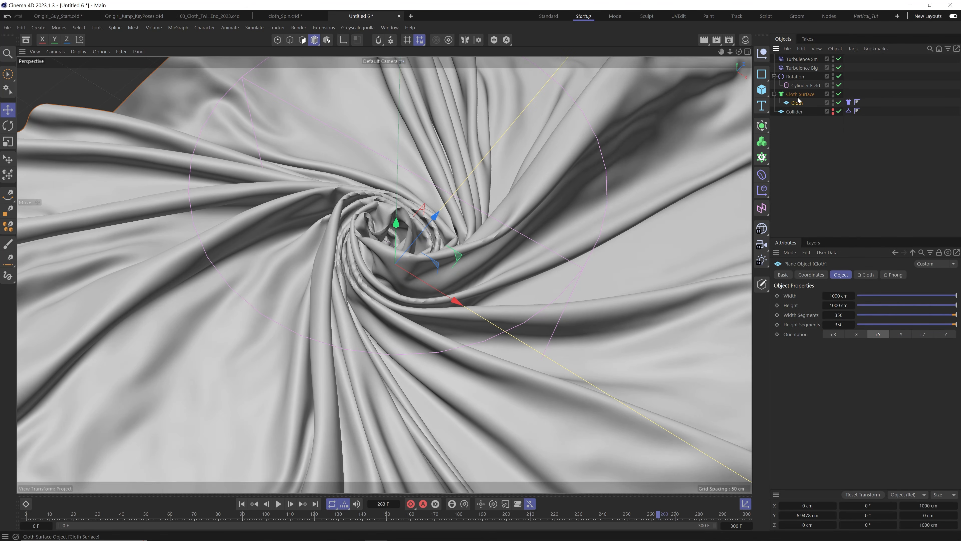
key(shift+c)
text(cloth)
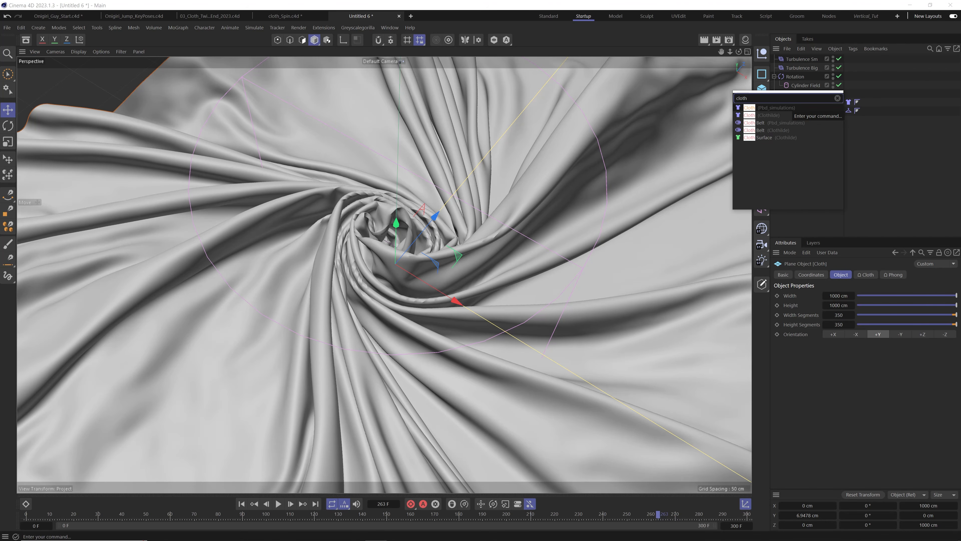
click(873, 131)
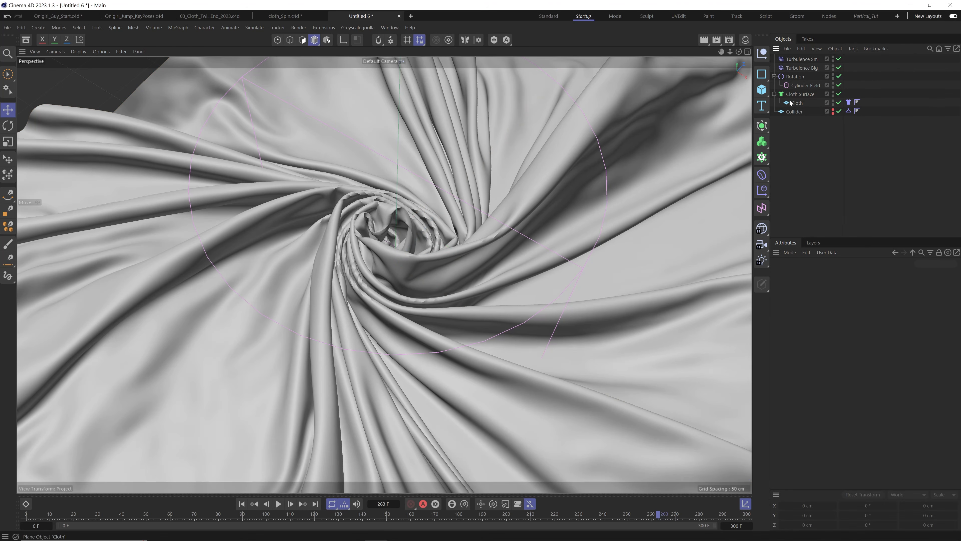
Step: Set the Cloth Surface's Thickness to 0.1 cm
click(848, 102)
click(816, 102)
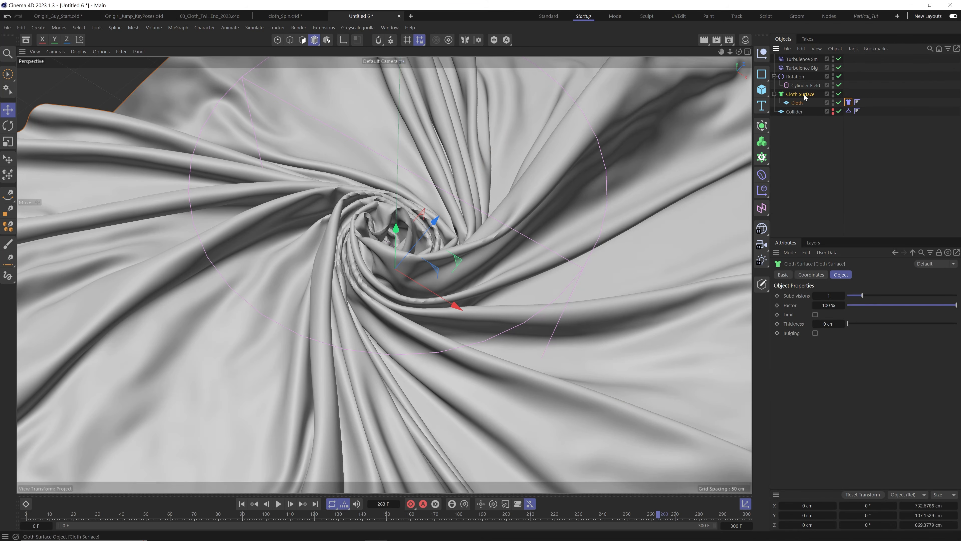
click(800, 94)
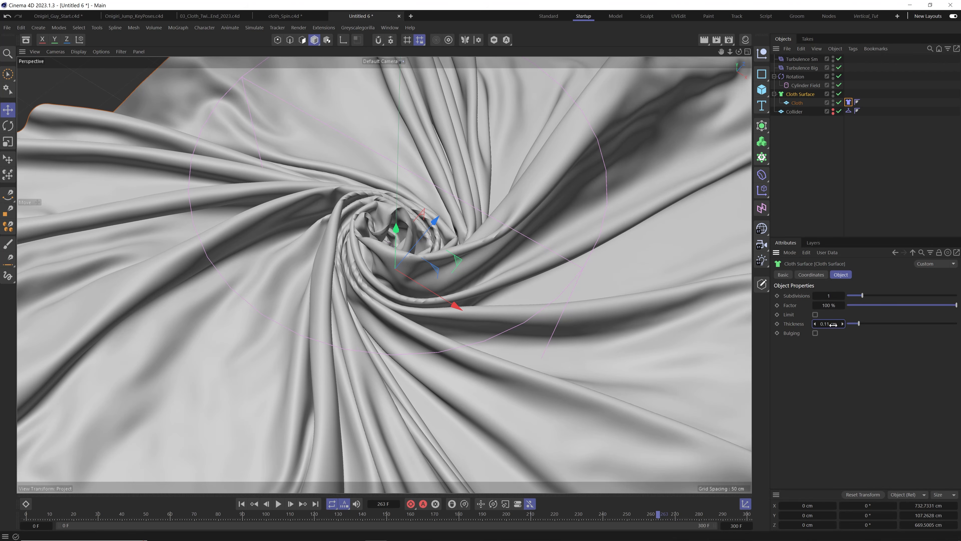
drag(833, 324, 829, 324)
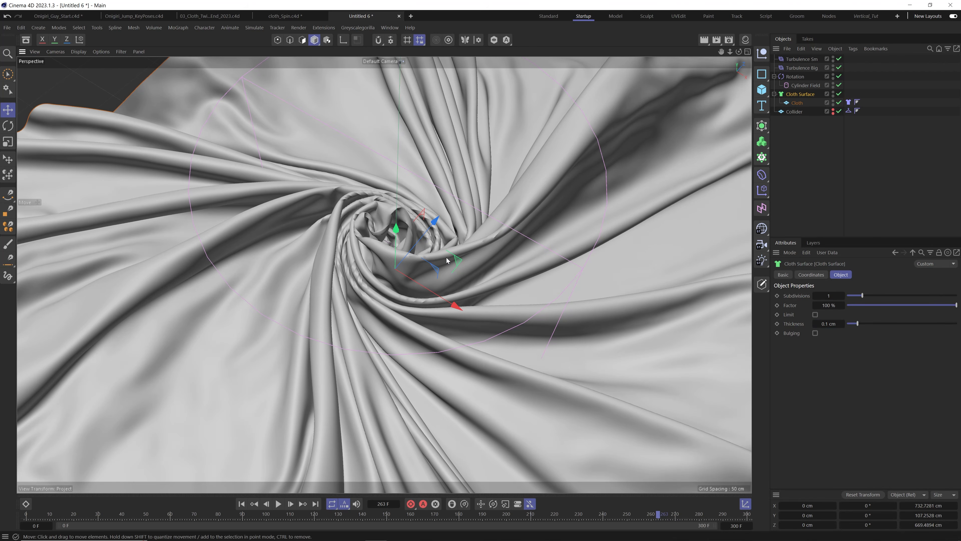
Step: Compare the cloth's edge with a Thickness of 0 cm and set the Cloth Surface's Thickness to 0.15 cm
alt+drag(333, 143, 263, 310)
alt+right_drag(263, 310, 367, 283)
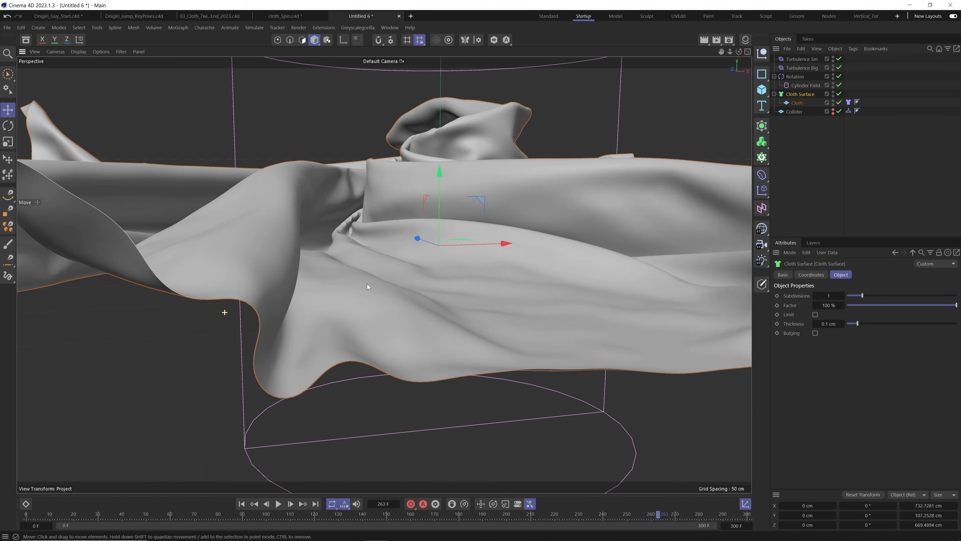
alt+drag(367, 283, 283, 221)
drag(829, 324, 827, 325)
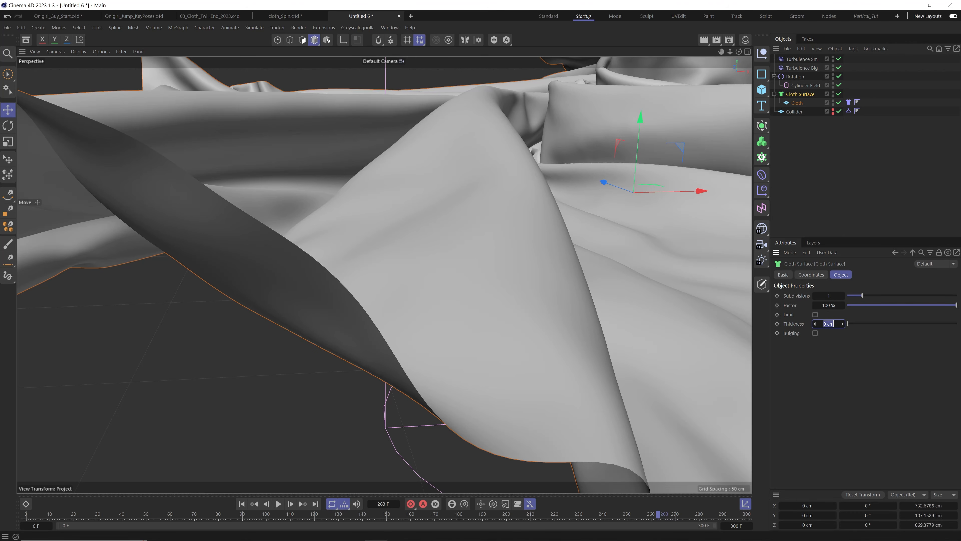
drag(828, 325, 828, 324)
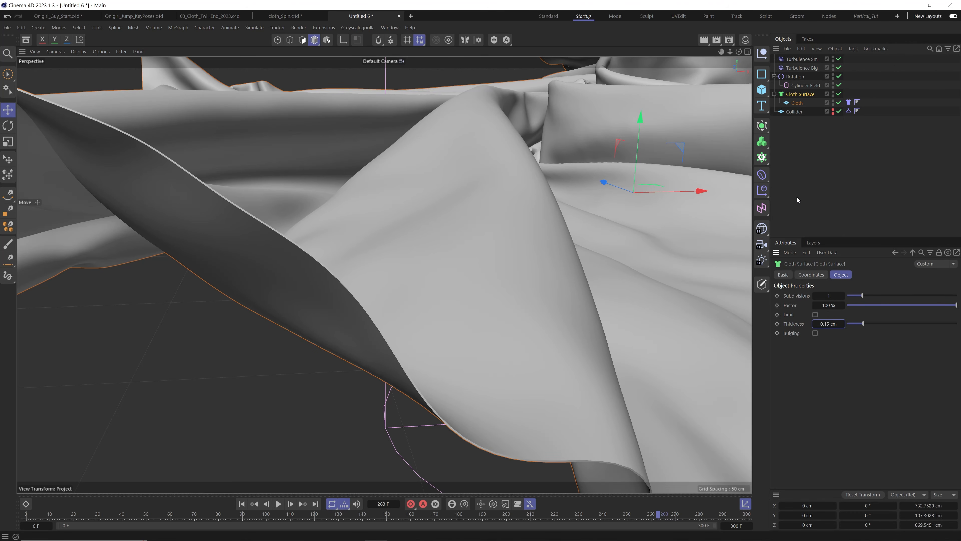
click(864, 222)
Step: Inspect the thickened cloth edge up close and set the Cloth Surface's Subdivisions to 0
alt+drag(236, 251, 279, 317)
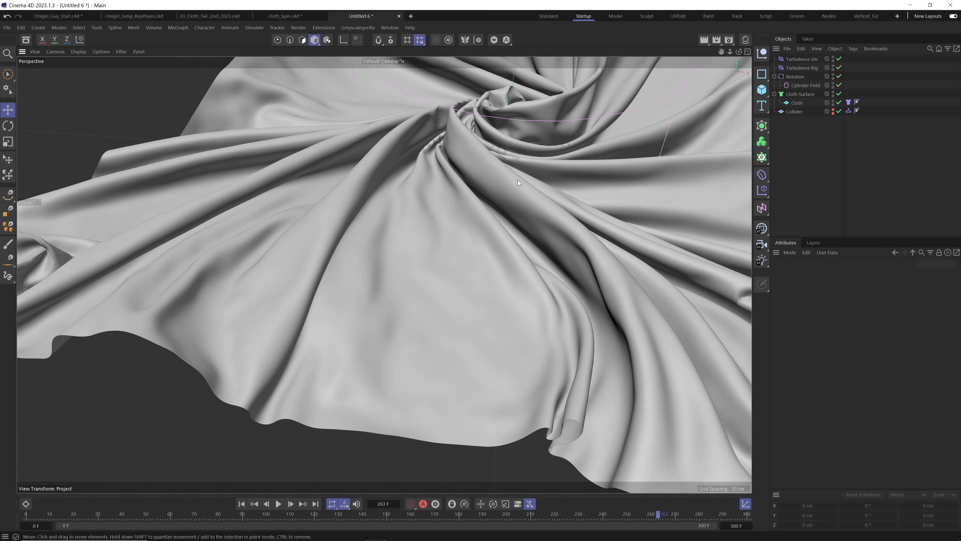
alt+drag(186, 336, 215, 331)
alt+right_drag(153, 343, 244, 315)
alt+drag(244, 315, 349, 266)
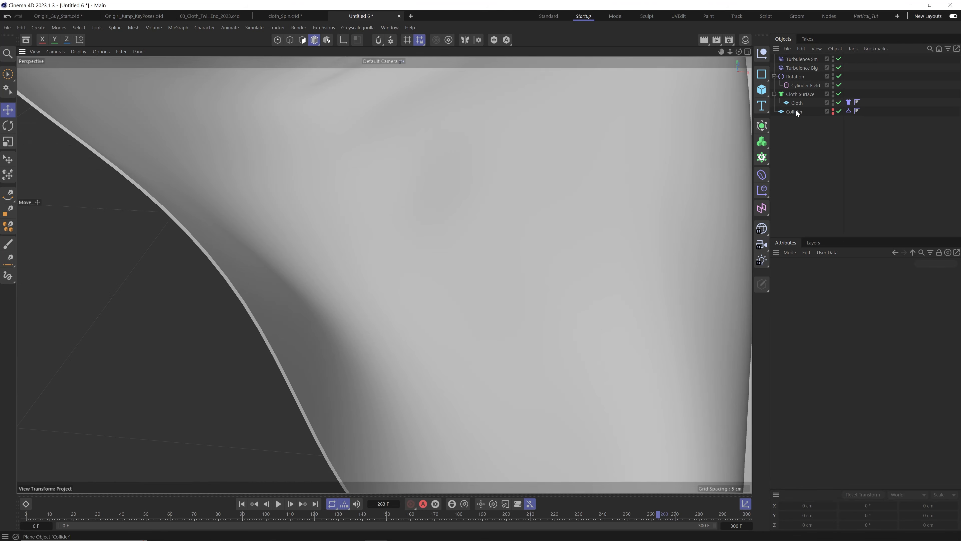
click(799, 96)
drag(862, 296, 829, 297)
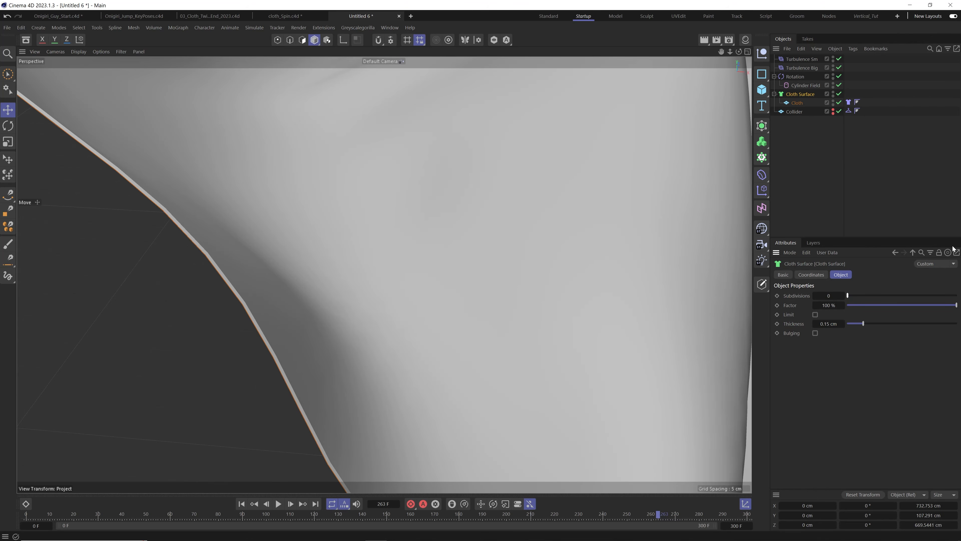
Step: Add a Subdivision Surface and make the Cloth Surface its child
drag(762, 125, 790, 124)
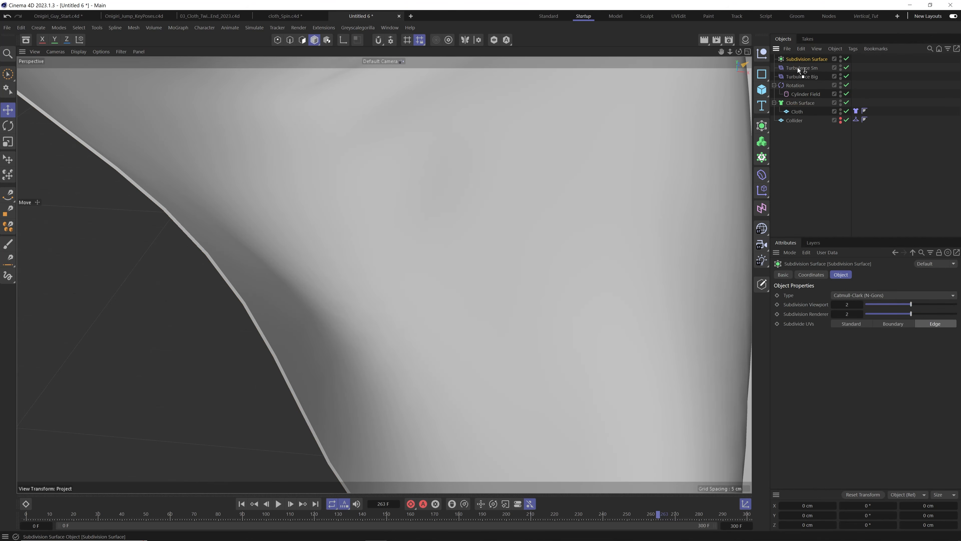
drag(797, 67, 808, 94)
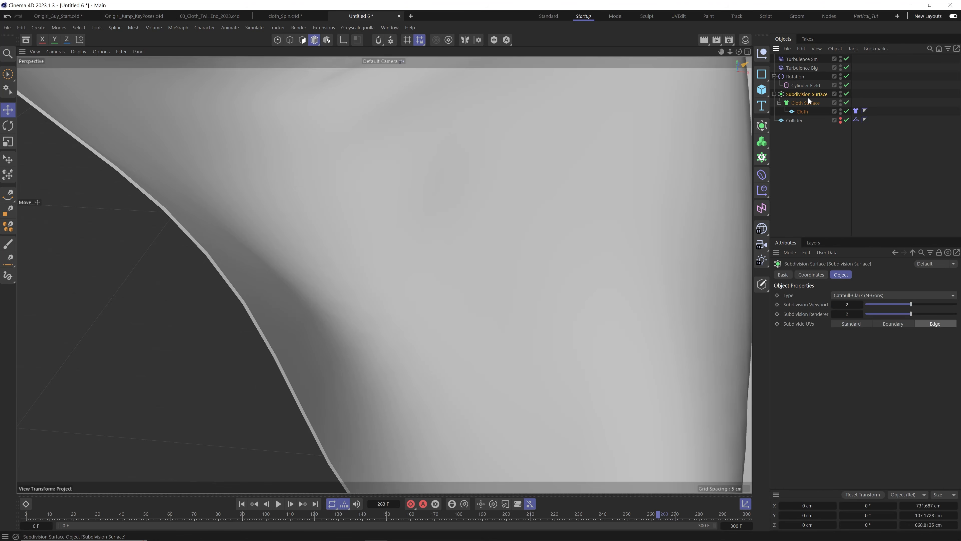
click(203, 243)
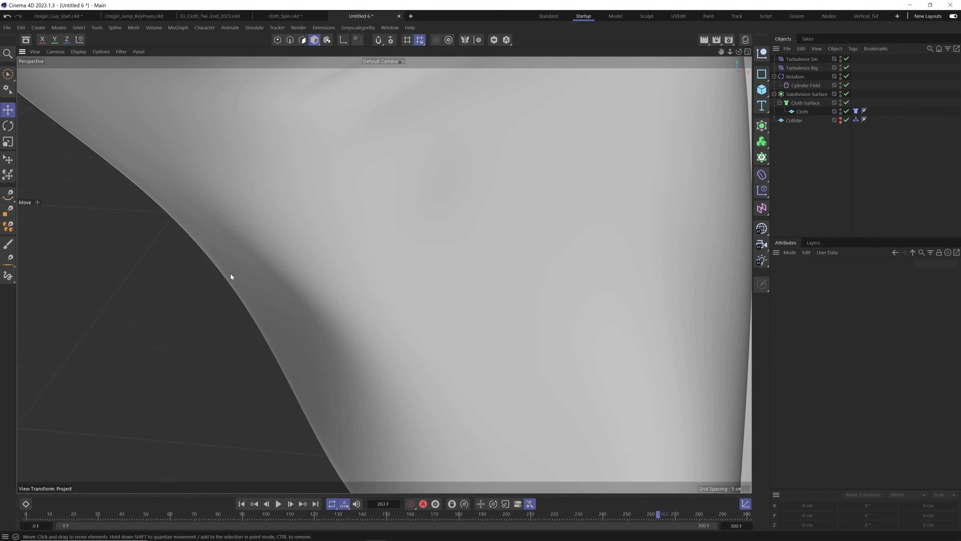
Step: Compare the cloth's edge with the Subdivision Surface off and on, and inspect the smoothed folds around the central twist
click(805, 104)
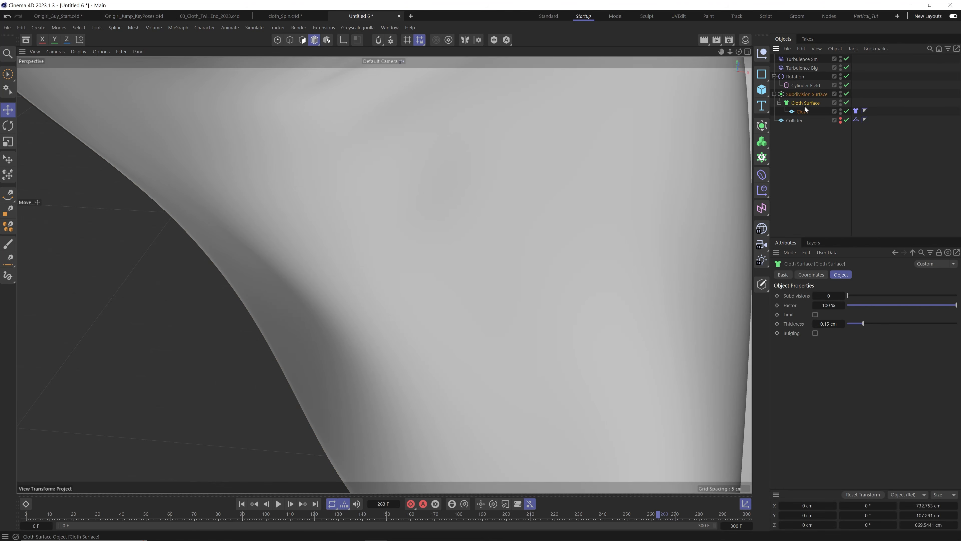
click(846, 93)
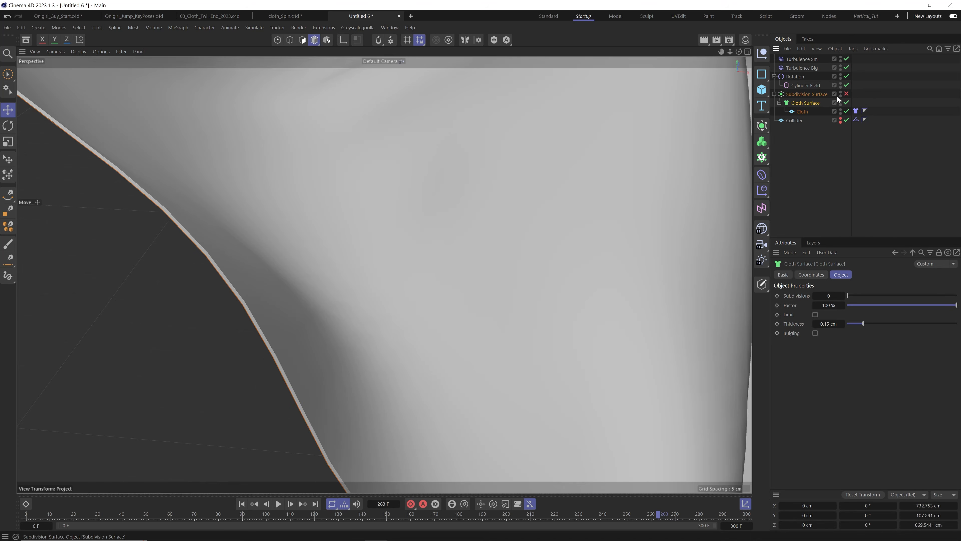
click(847, 94)
alt+right_drag(245, 293, 312, 244)
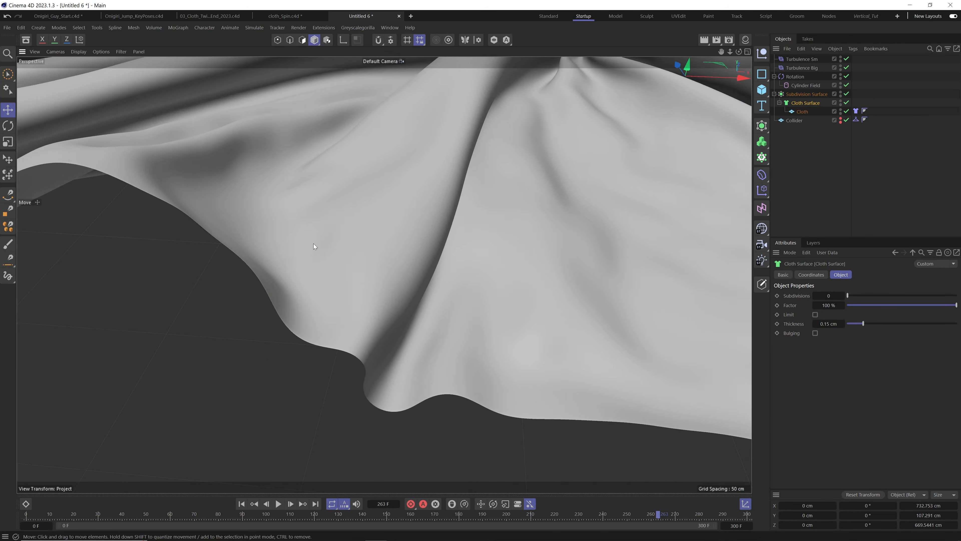
alt+drag(414, 221, 341, 262)
alt+right_drag(341, 261, 399, 260)
alt+drag(399, 260, 335, 332)
alt+right_drag(334, 332, 358, 291)
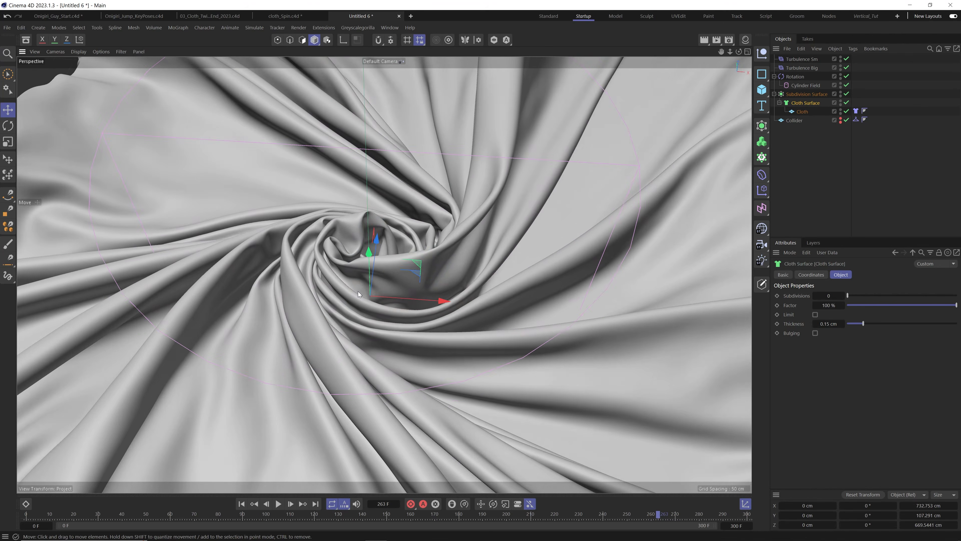
alt+drag(358, 292, 372, 308)
mouse_move(371, 308)
alt+right_down()
mouse_move(384, 285)
mouse_move(371, 302)
mouse_move(385, 300)
alt+right_up()
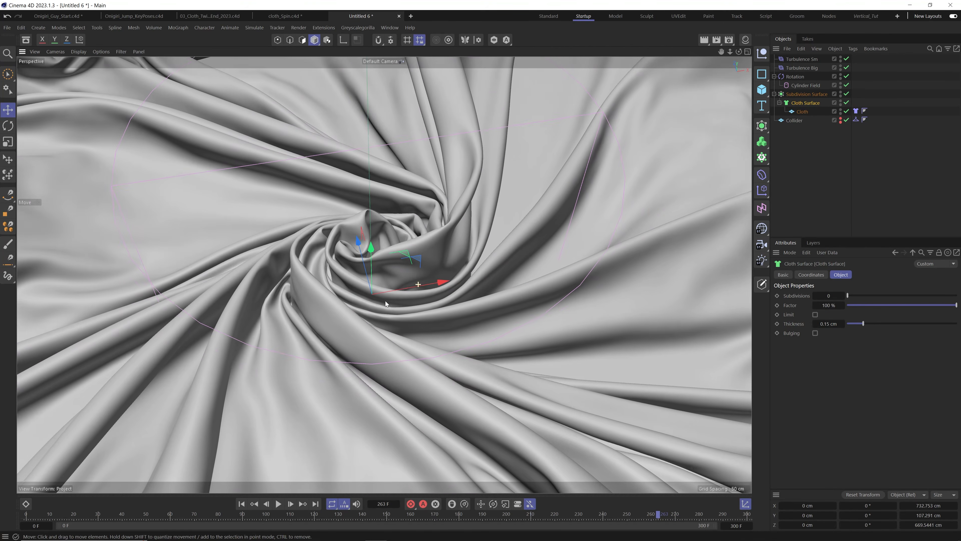
Step: Disable the Subdivision Surface and Cloth Surface generators
drag(846, 94, 846, 103)
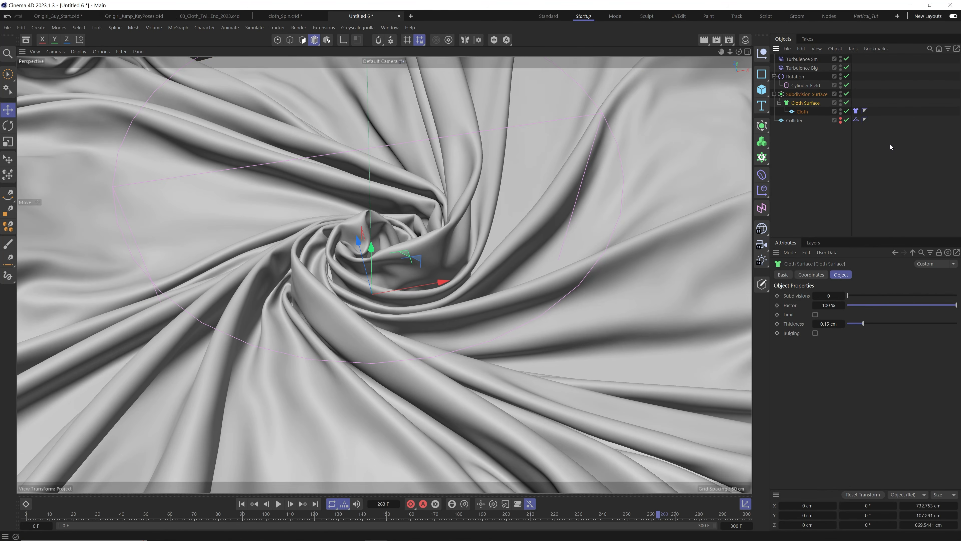
drag(847, 93, 848, 101)
click(813, 95)
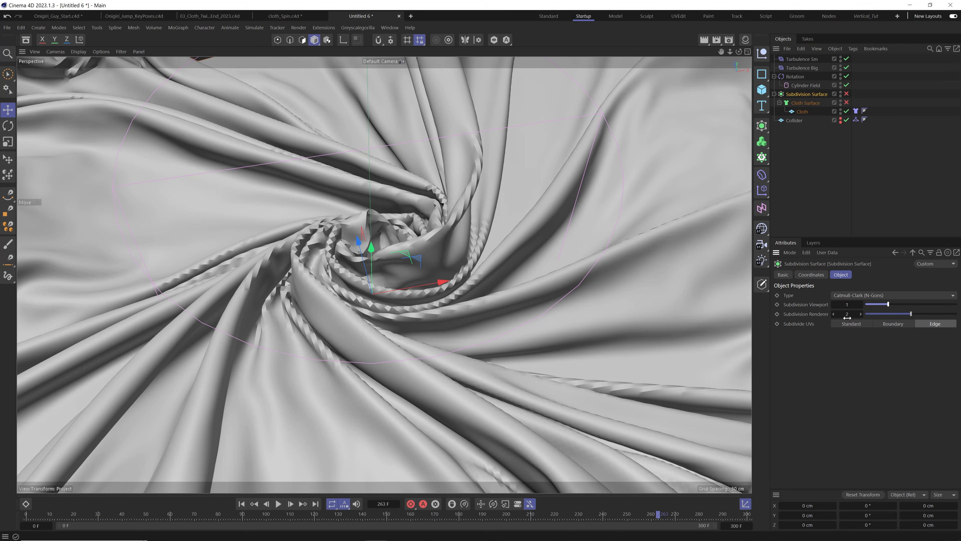
click(832, 218)
Step: Return to the first frame, reframe the cloth's center and run the simulation to frame 10
scroll(394, 276, down, 10)
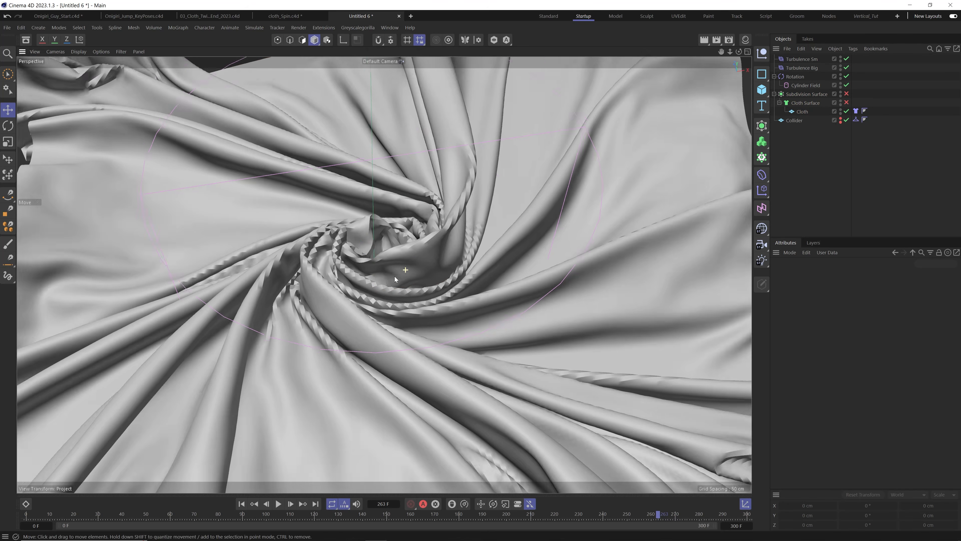
scroll(394, 299, up, 4)
click(242, 504)
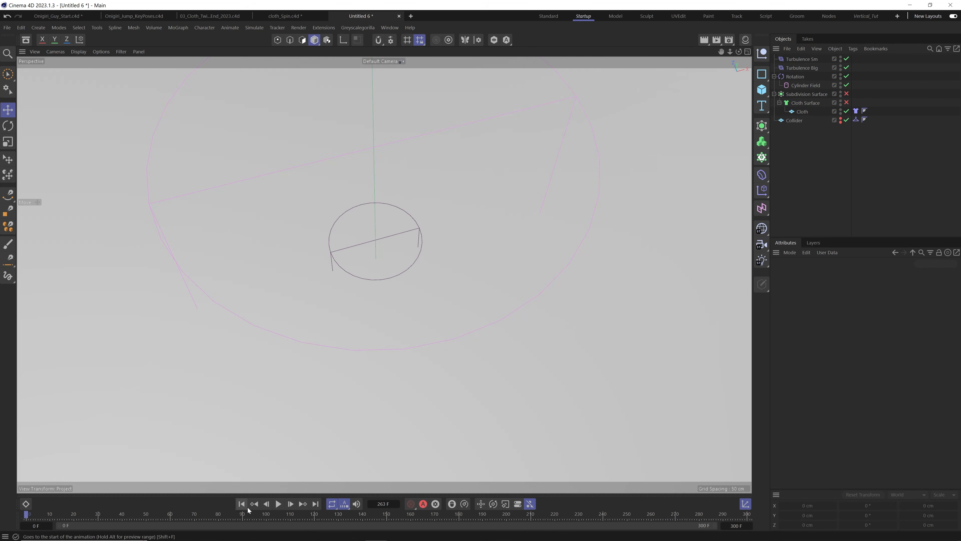
scroll(343, 395, down, 3)
alt+drag(379, 365, 348, 323)
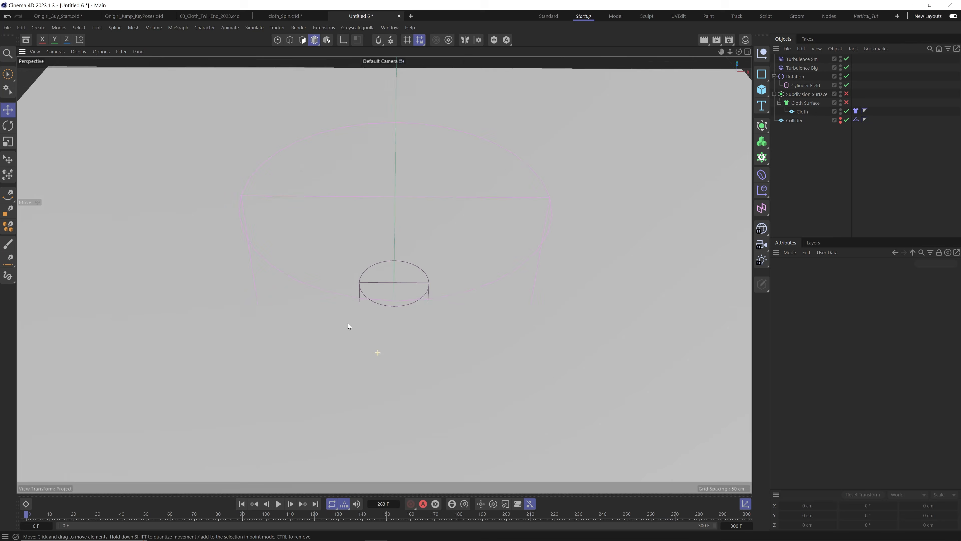
alt+middle_drag(462, 256, 434, 236)
alt+drag(434, 235, 421, 257)
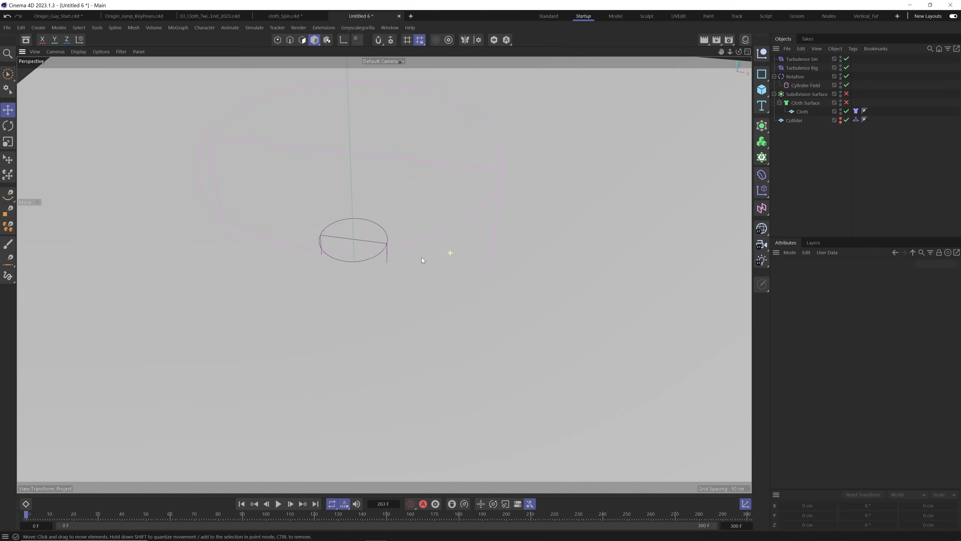
click(278, 504)
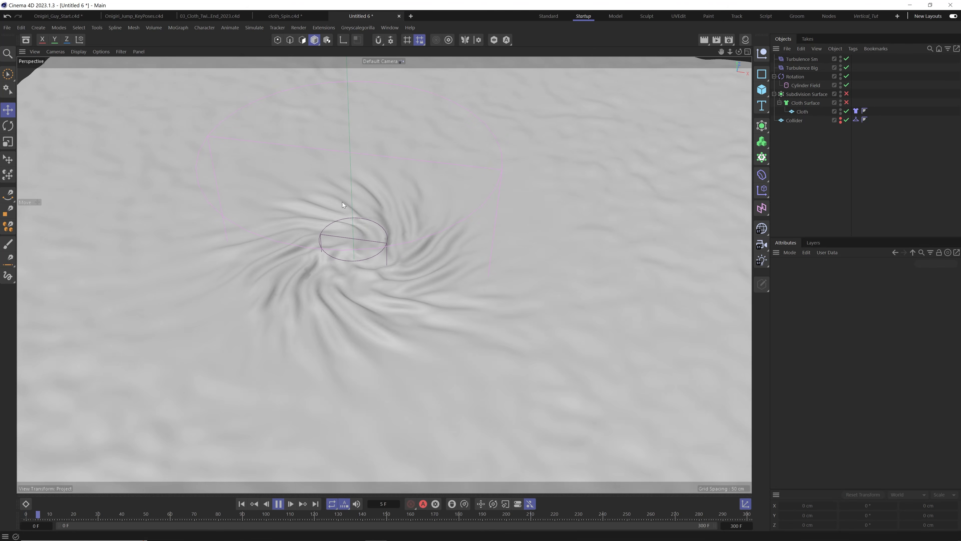
key(F8)
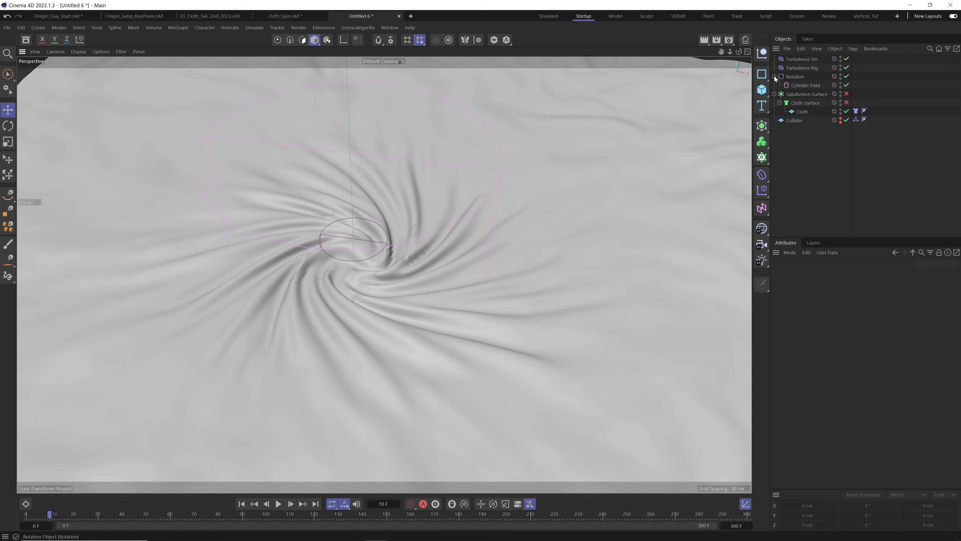
Step: Slightly enlarge the inner circle of the Cylinder Field that limits the Rotation force
click(797, 76)
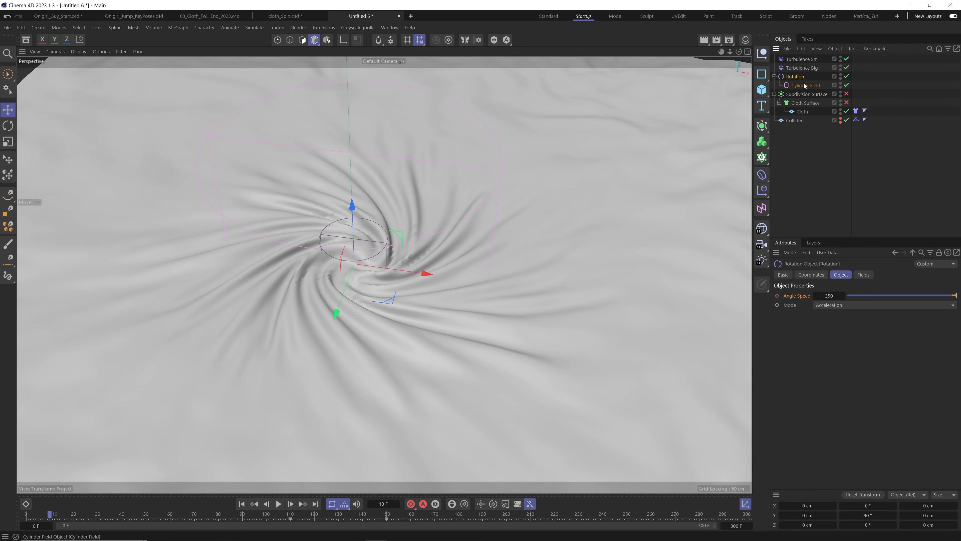
click(860, 275)
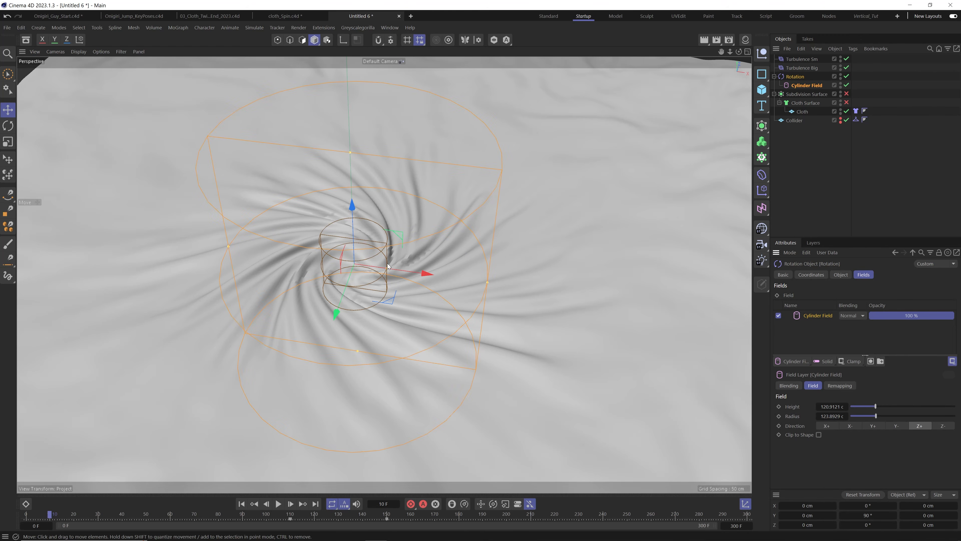
drag(387, 268, 397, 269)
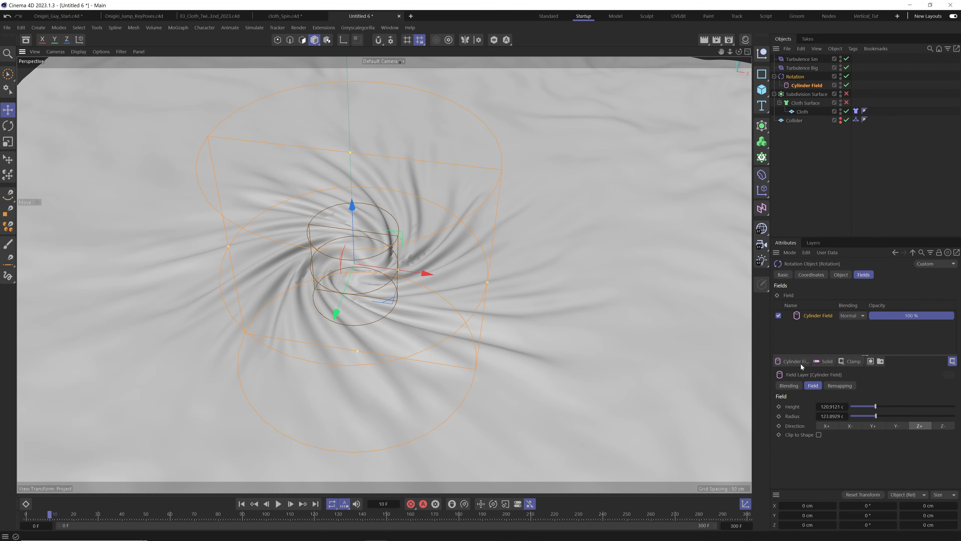
Step: Add a Random Field to the Rotation force's fields with its blending set to Overlay
click(794, 361)
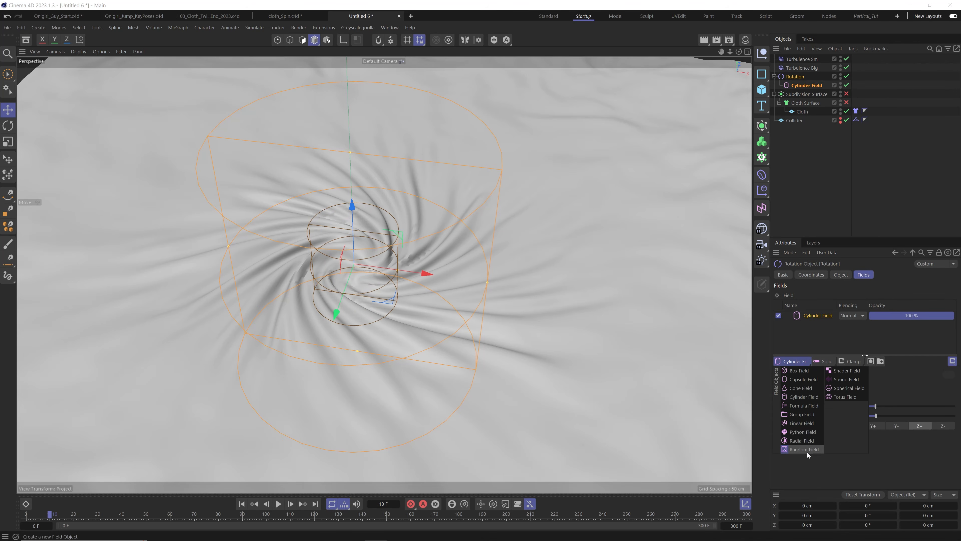
click(807, 452)
click(850, 316)
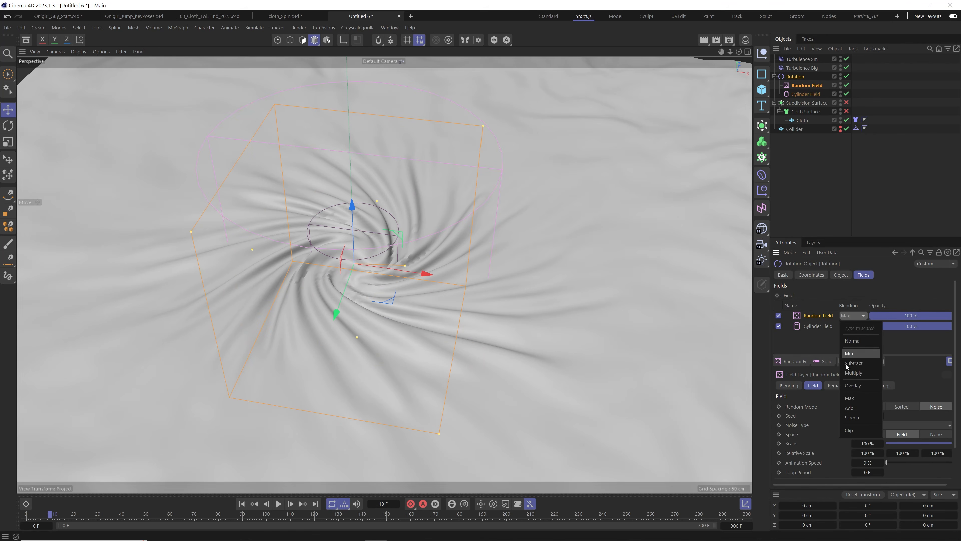
click(853, 386)
Step: Set the Random Field's Animation Speed to 100% and return to the first frame
scroll(894, 345, down, 2)
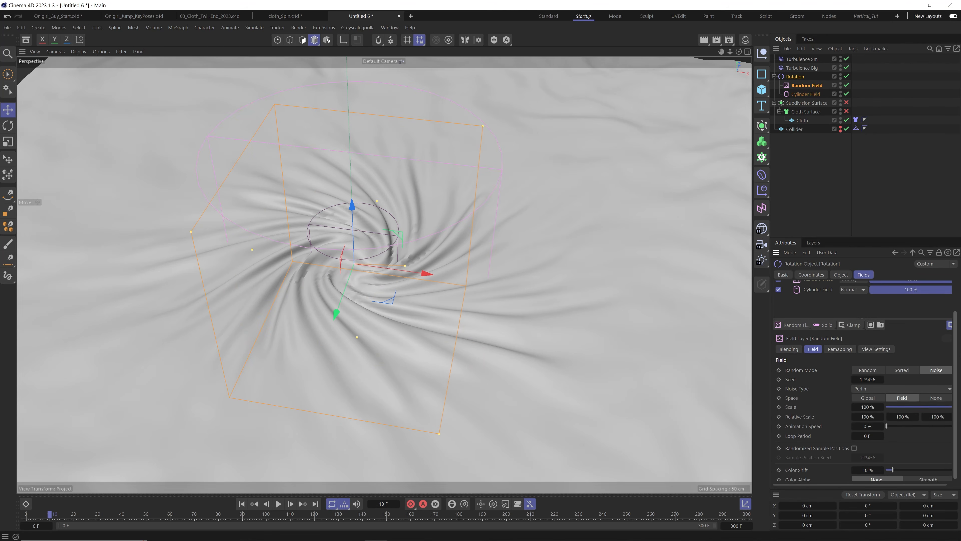
scroll(901, 424, down, 1)
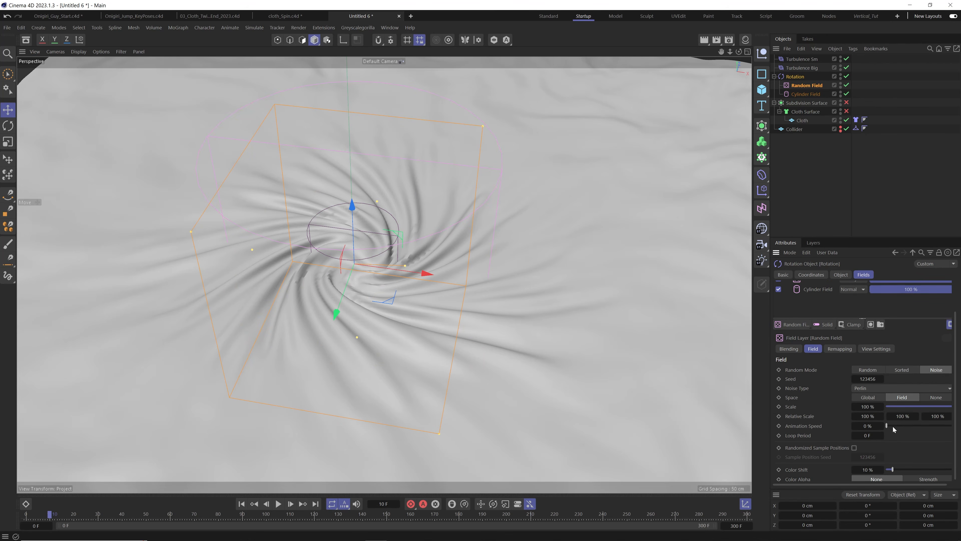
drag(893, 426, 952, 426)
click(242, 504)
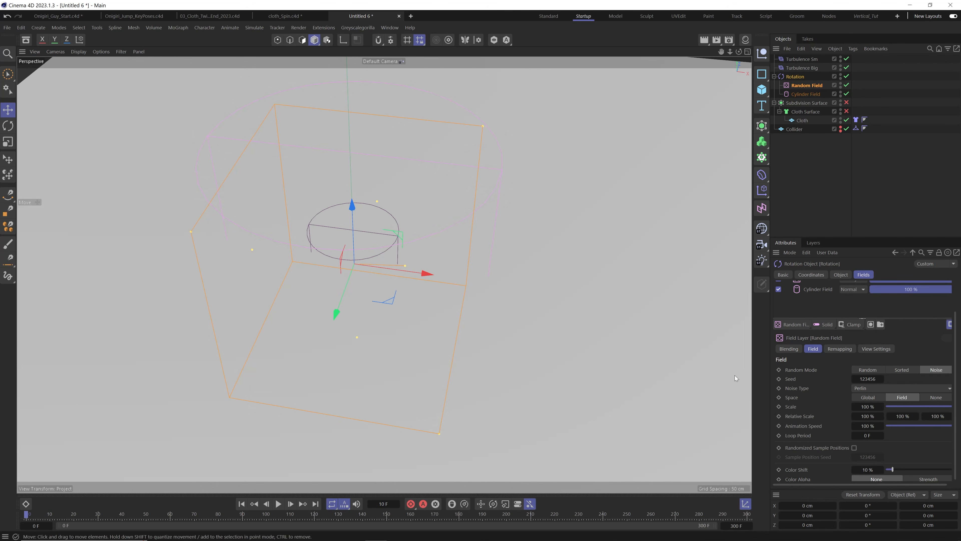
Step: Enable the Random Field's Viewplane Preview and view its noise pattern at an angle
scroll(942, 302, up, 2)
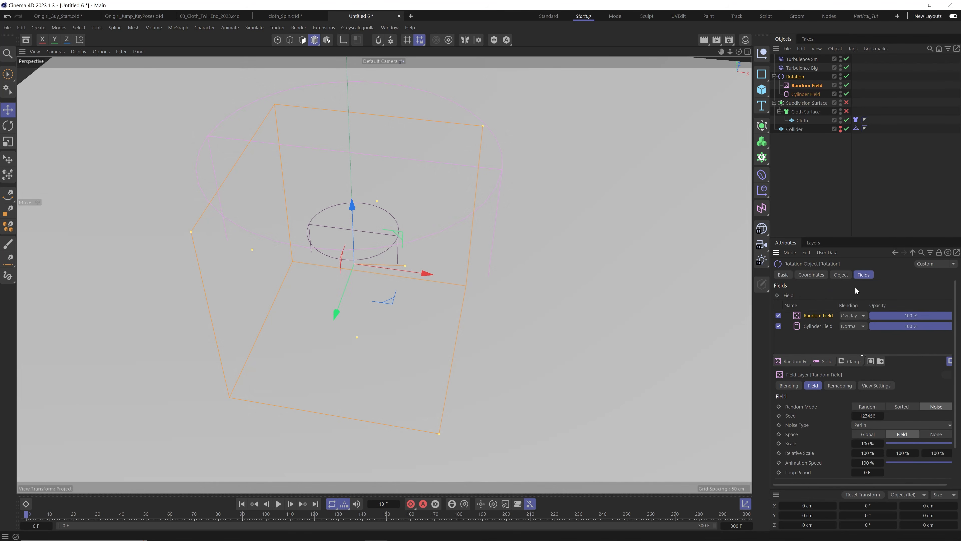
click(804, 85)
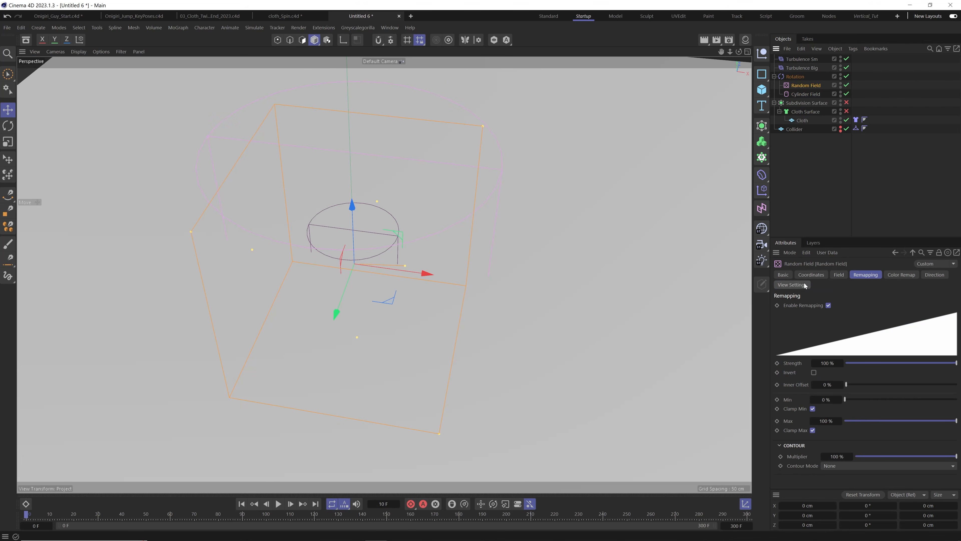
click(792, 284)
click(833, 305)
alt+drag(331, 244, 352, 191)
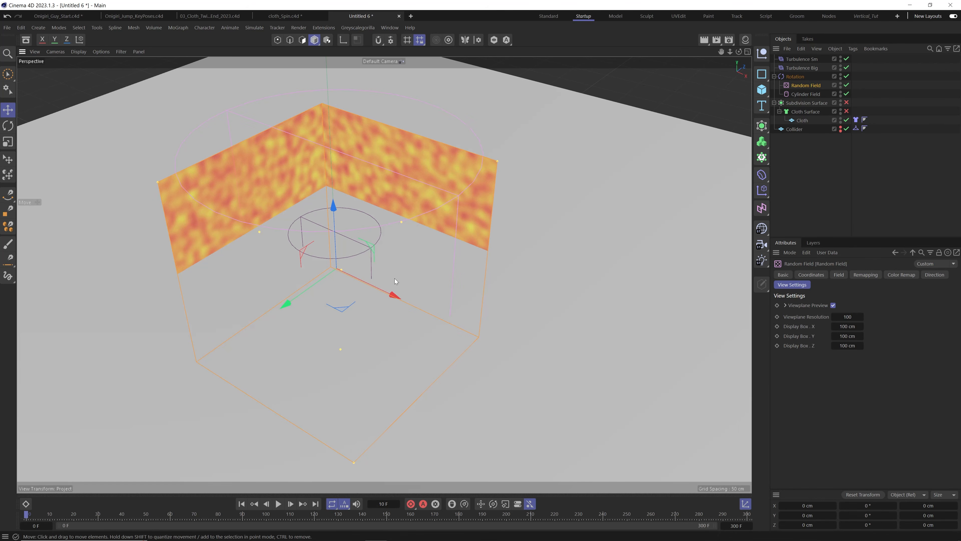
Step: Enlarge the Random Field's noise Scale to about 278% and set its remapping Inner Offset to 30%
click(795, 77)
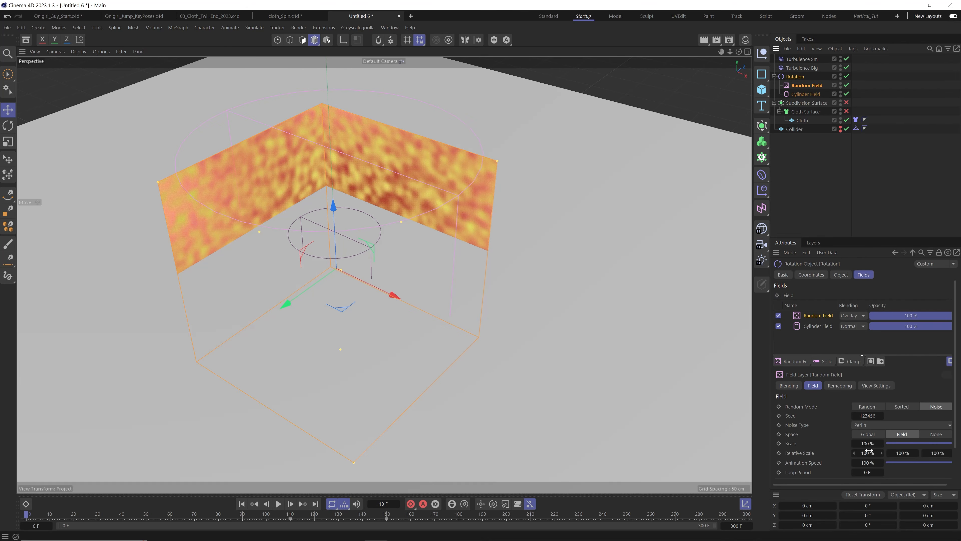
drag(873, 445, 895, 444)
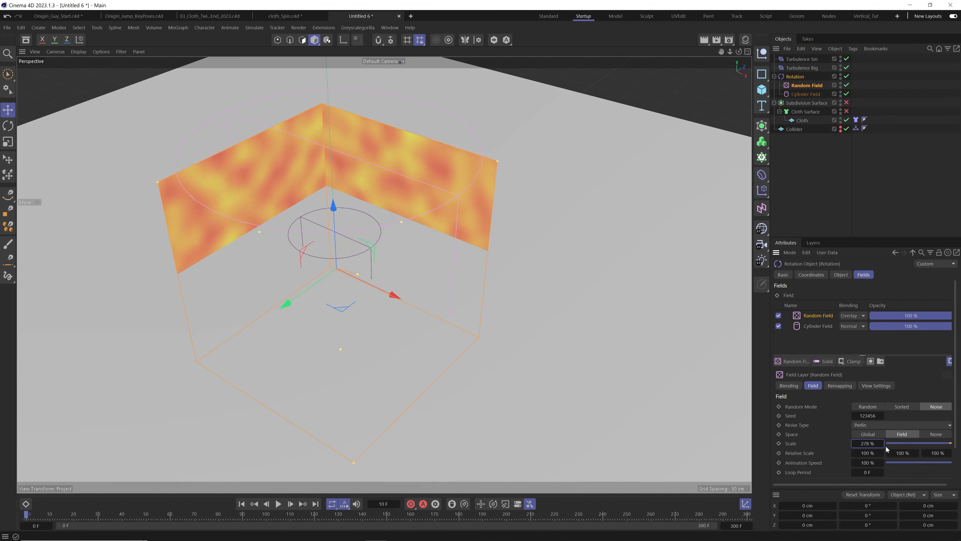
click(840, 385)
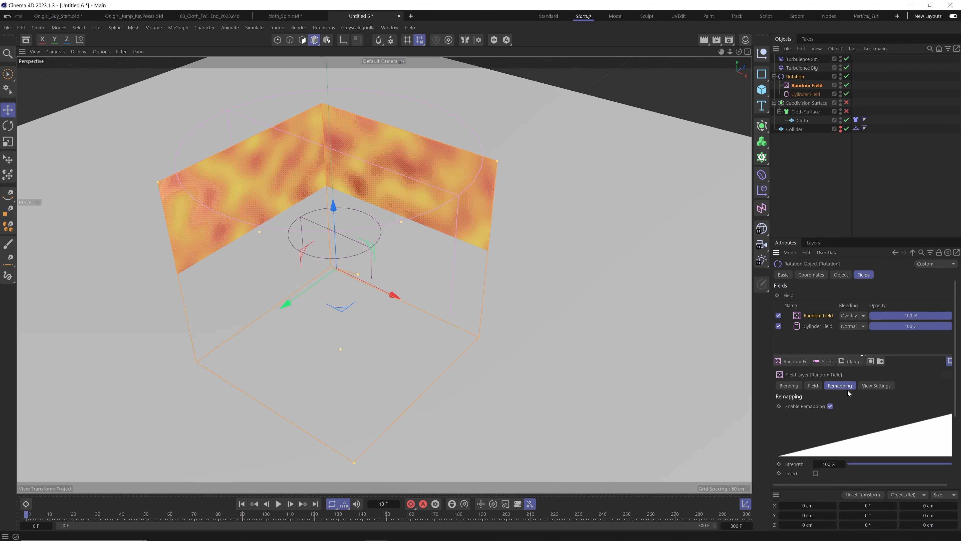
click(747, 504)
drag(859, 504, 878, 504)
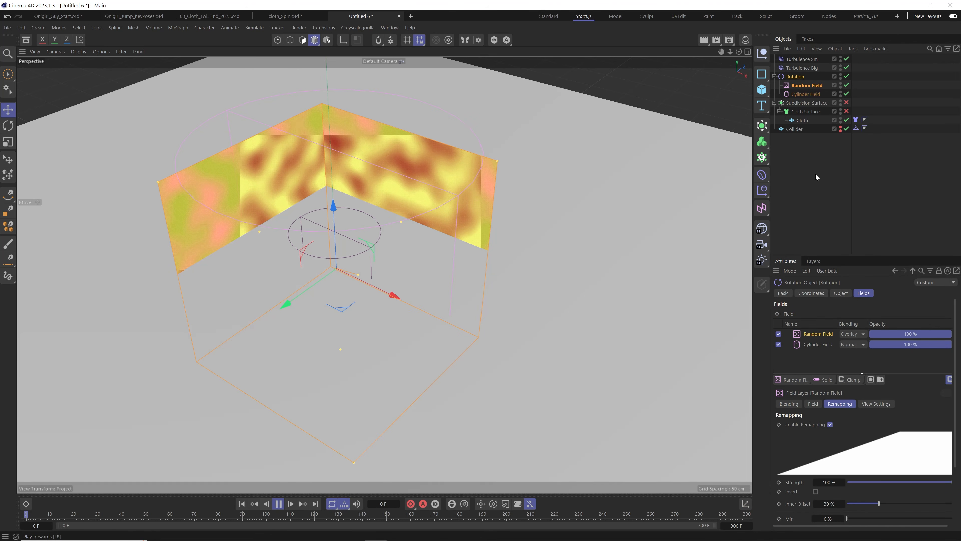
Step: Watch the simulation with the added randomness while checking the Cylinder Field and the Random Field
click(801, 171)
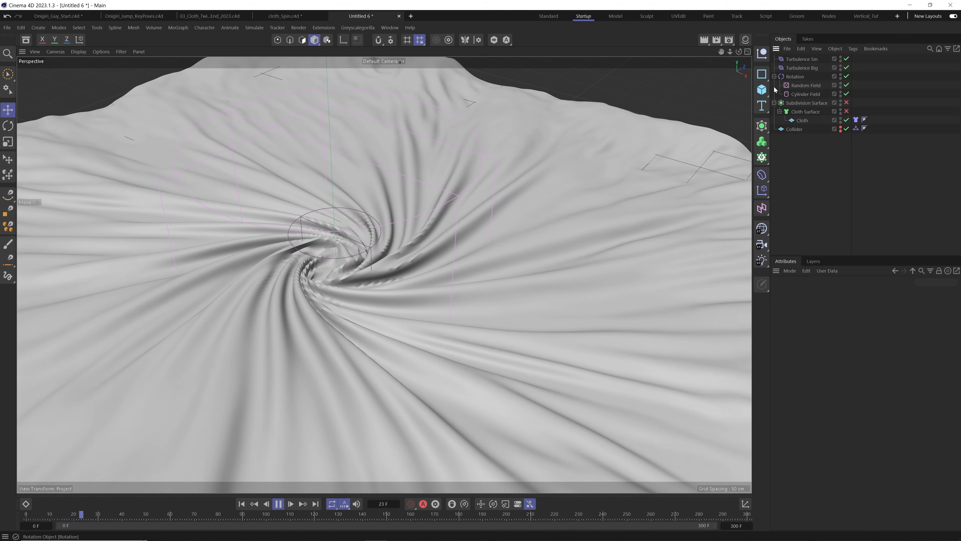
click(800, 94)
click(805, 87)
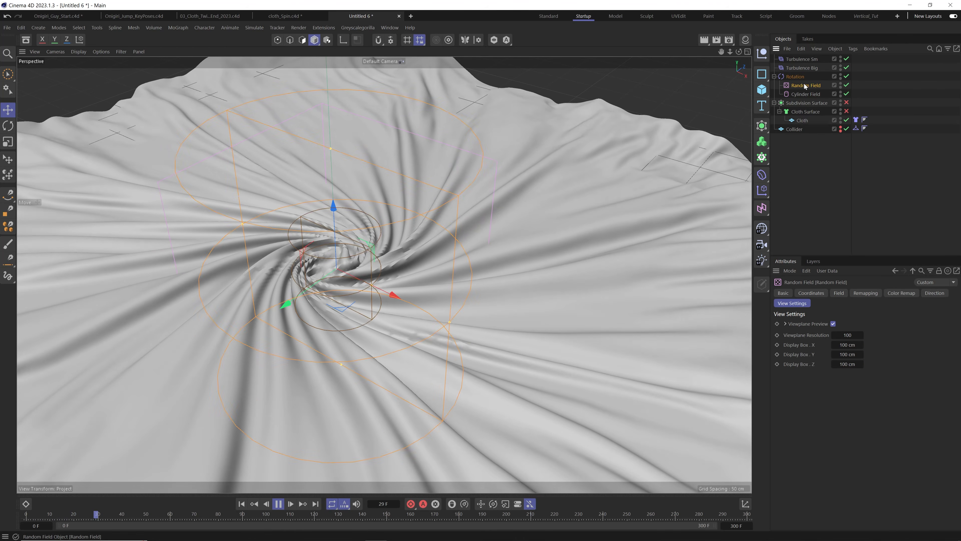
Step: Set the Random Field's blending to Multiply in the Rotation force and watch the replayed simulation with the Cylinder Field selected
click(796, 77)
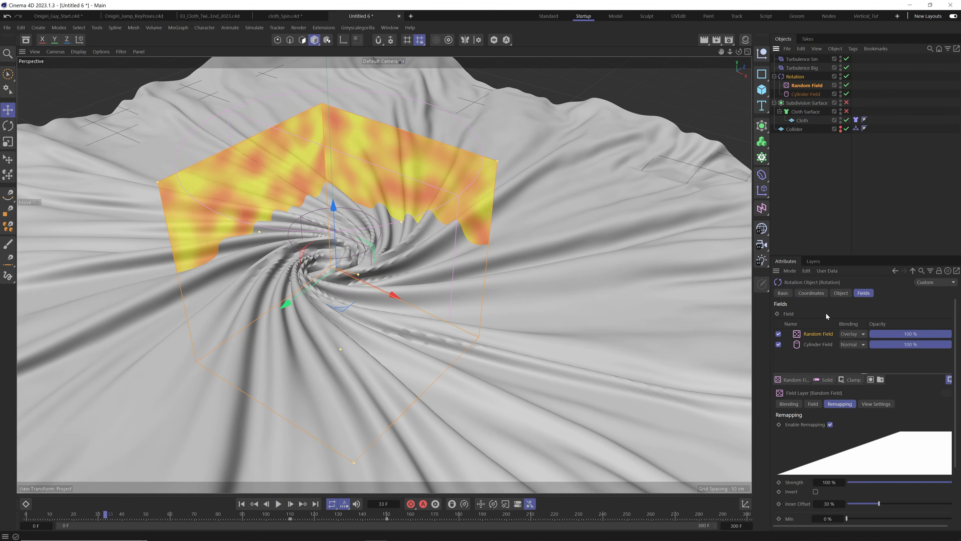
click(856, 334)
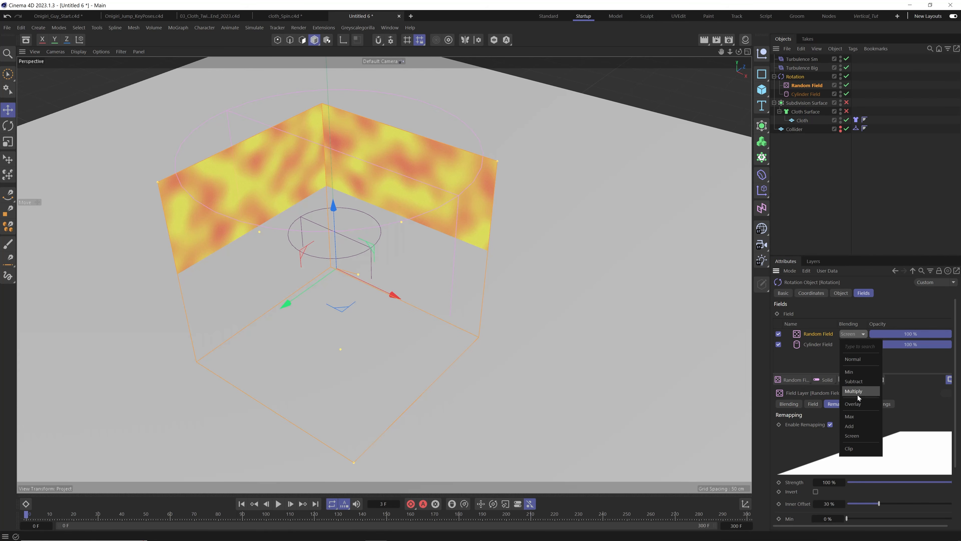
click(856, 391)
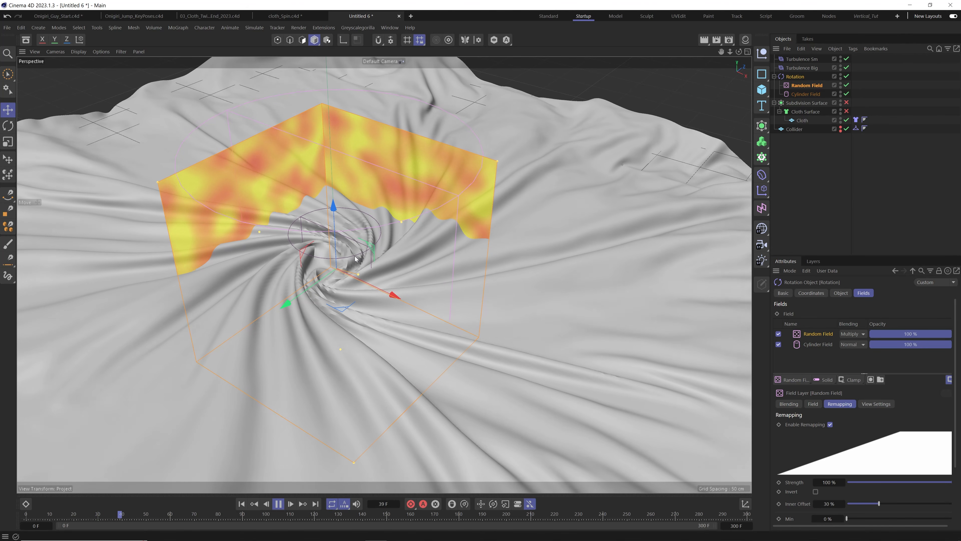
click(837, 196)
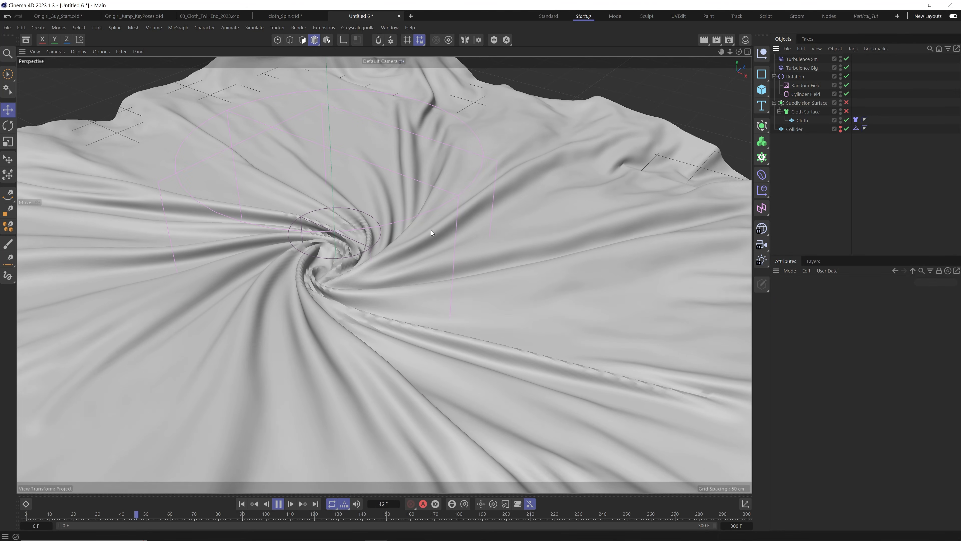
click(805, 94)
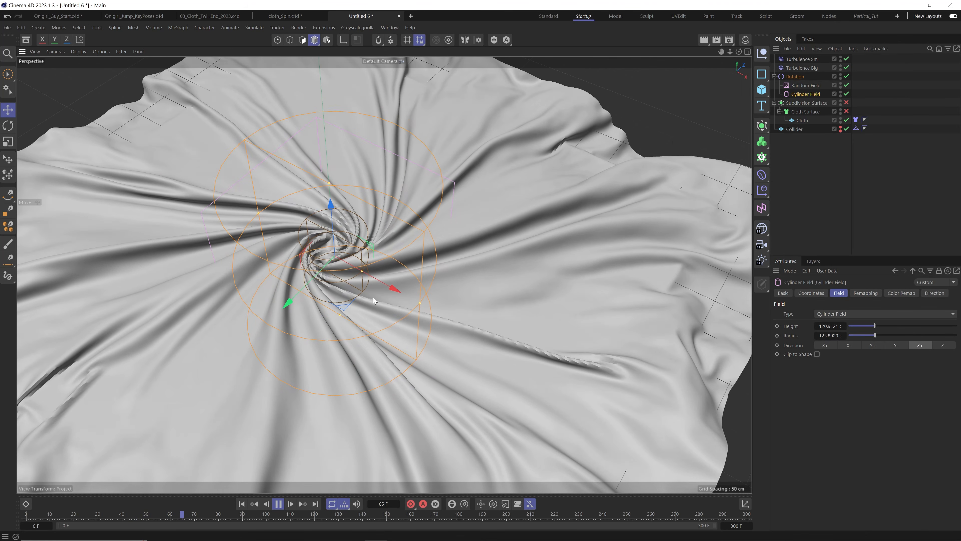
Step: Pause the simulation, return to the first frame and bake the Cloth object as Alembic into the CLOTH_SPIN folder
key(F8)
alt+middle_drag(429, 262, 454, 257)
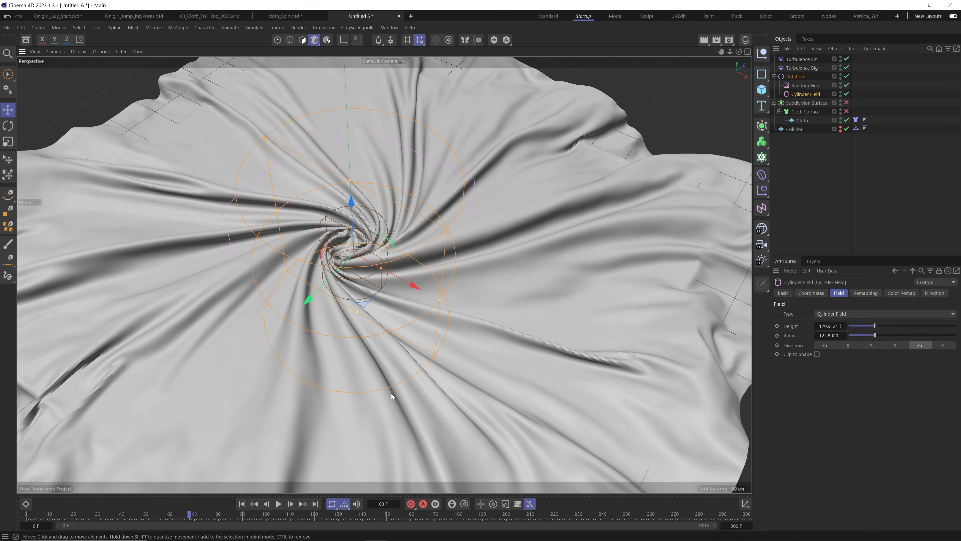
alt+right_drag(366, 380, 419, 357)
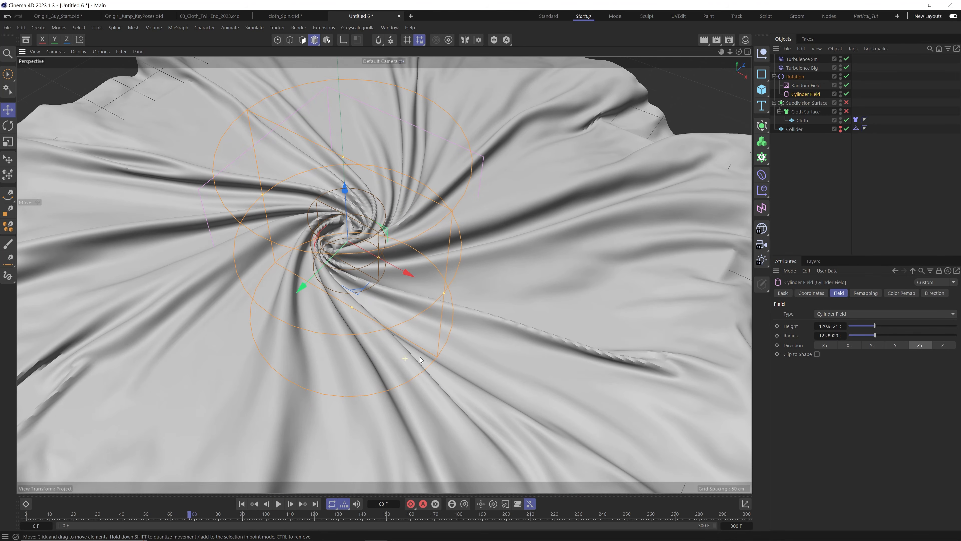
click(802, 120)
key(shift+f)
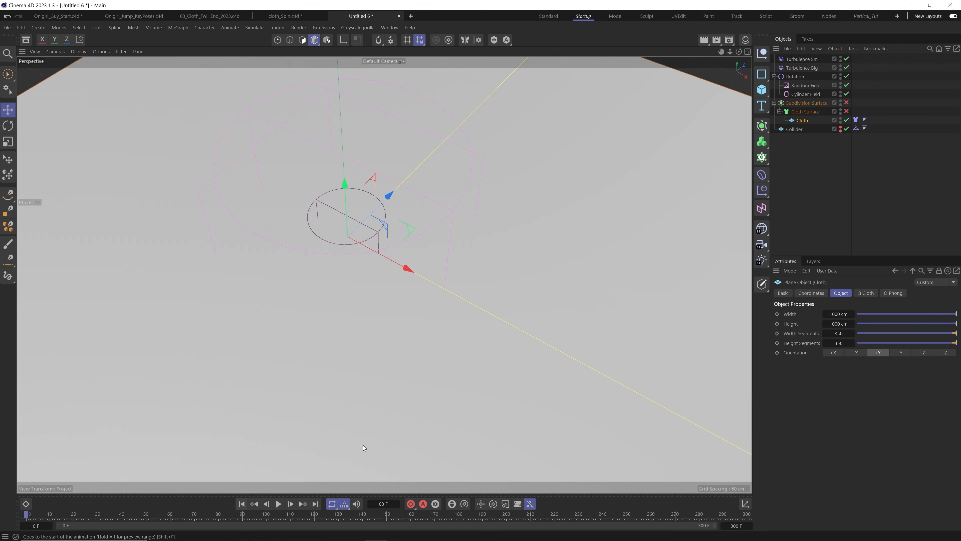
right_click(801, 121)
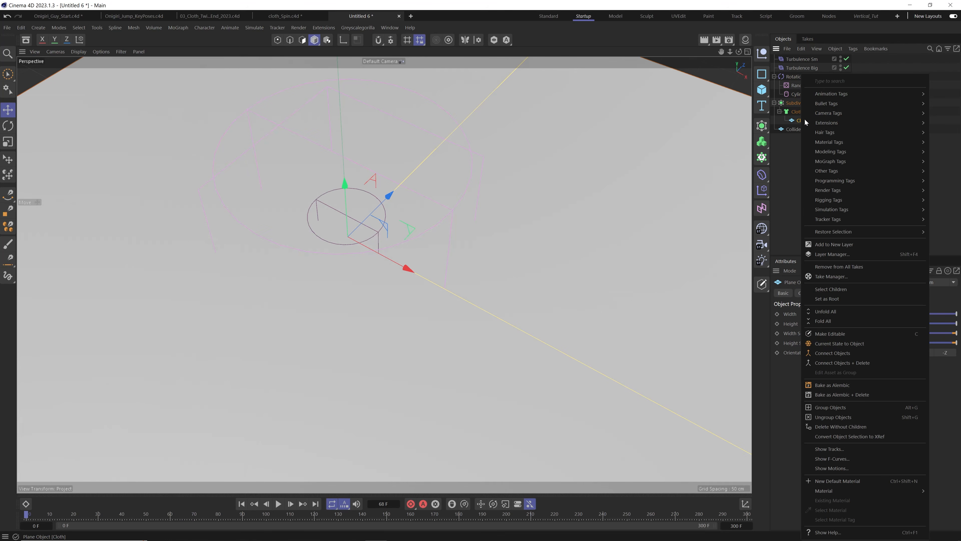
click(832, 384)
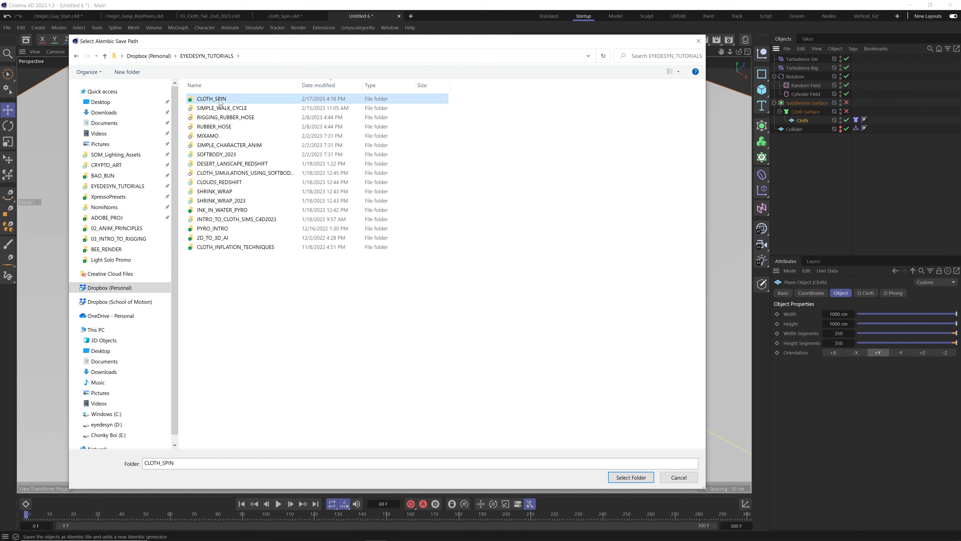
double_click(220, 99)
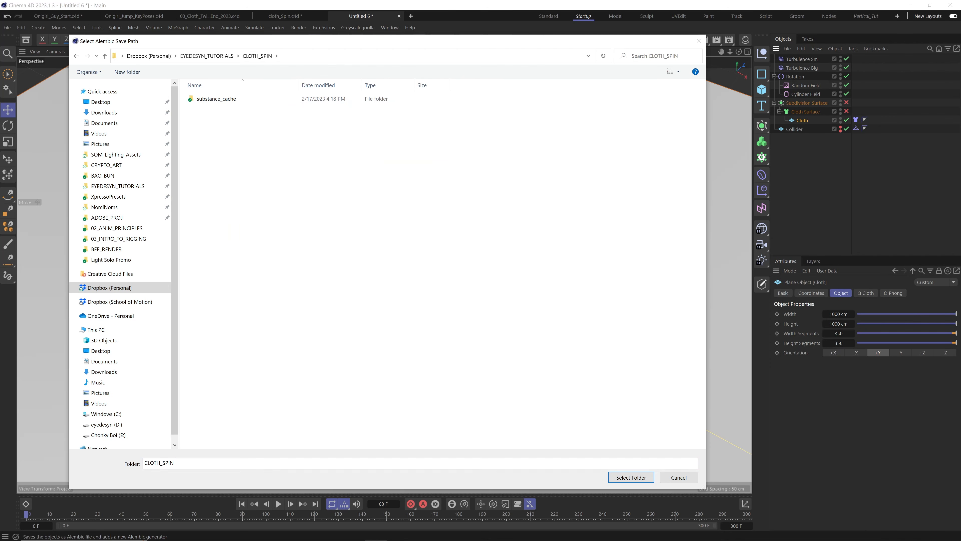
click(630, 477)
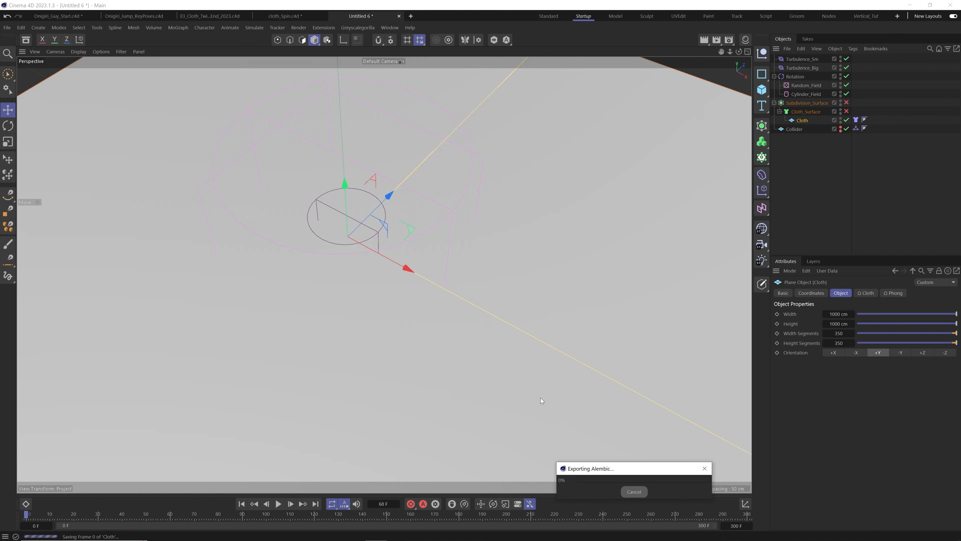
drag(616, 468, 414, 246)
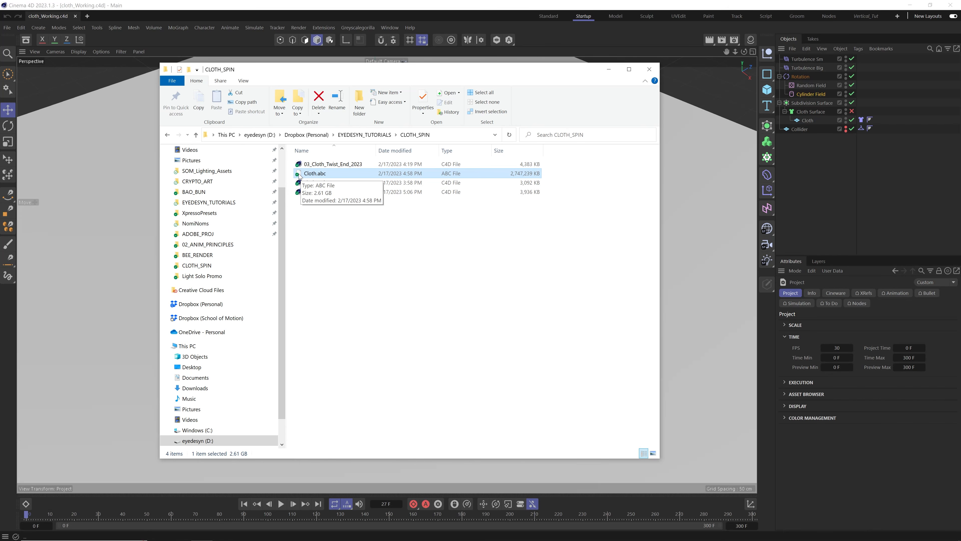
Step: Import the baked Cloth.abc from the CLOTH_SPIN folder with the default Alembic import settings
drag(461, 169, 841, 168)
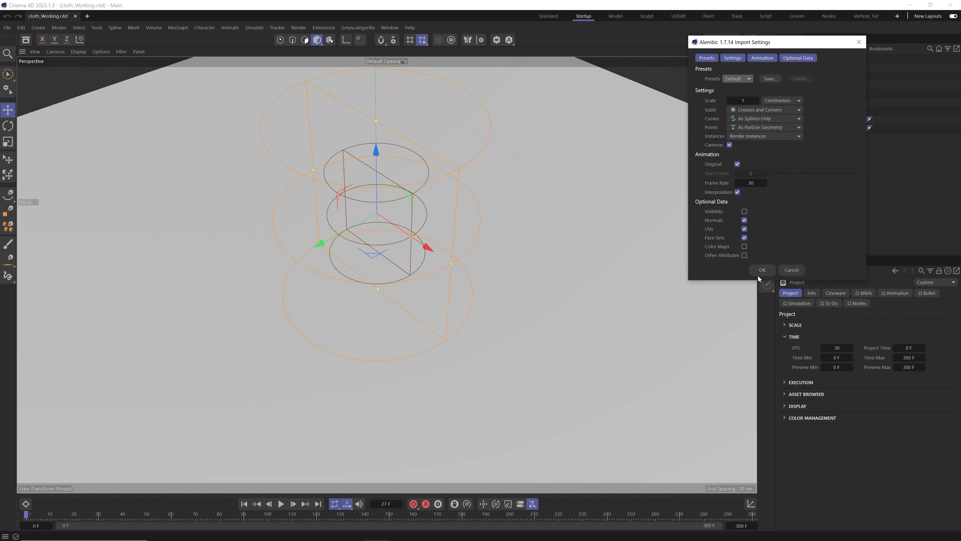
click(761, 270)
click(777, 60)
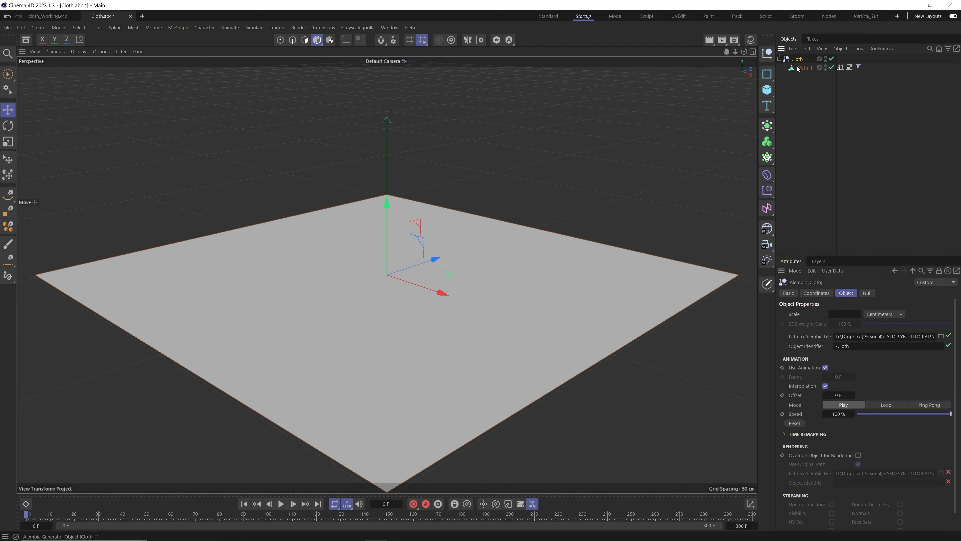
Step: Play and scrub the baked Cloth_1 animation while viewing the swirl from different angles, ending at the first frame
click(797, 67)
click(280, 504)
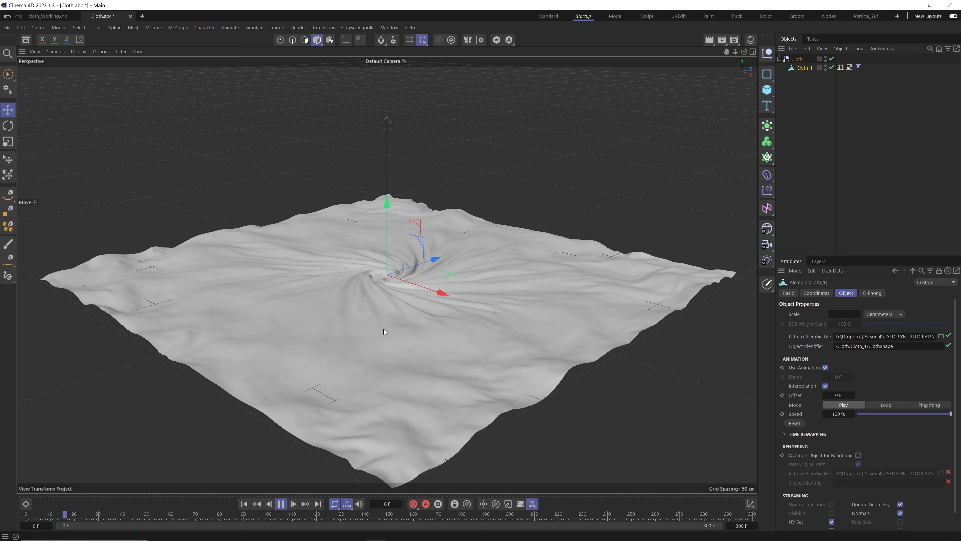
alt+drag(383, 328, 370, 364)
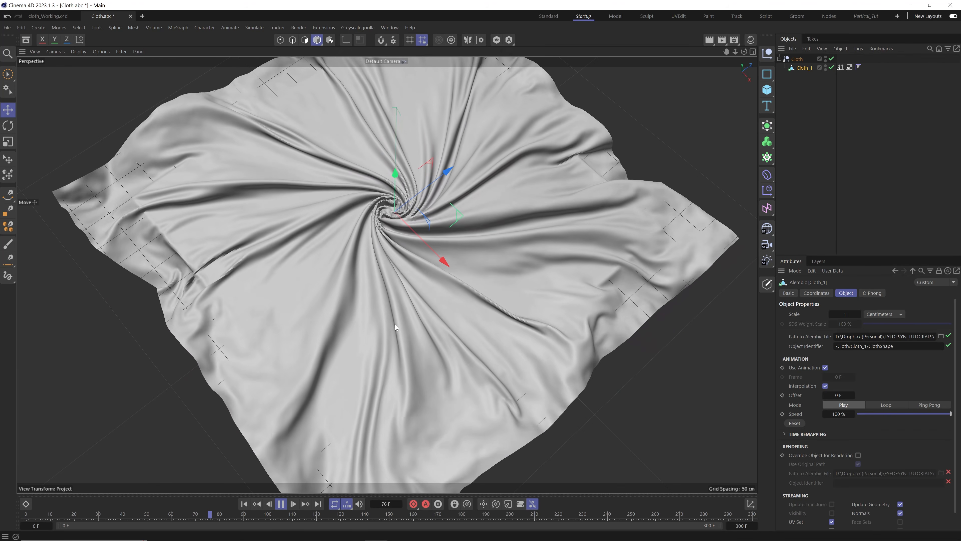
alt+drag(395, 325, 389, 294)
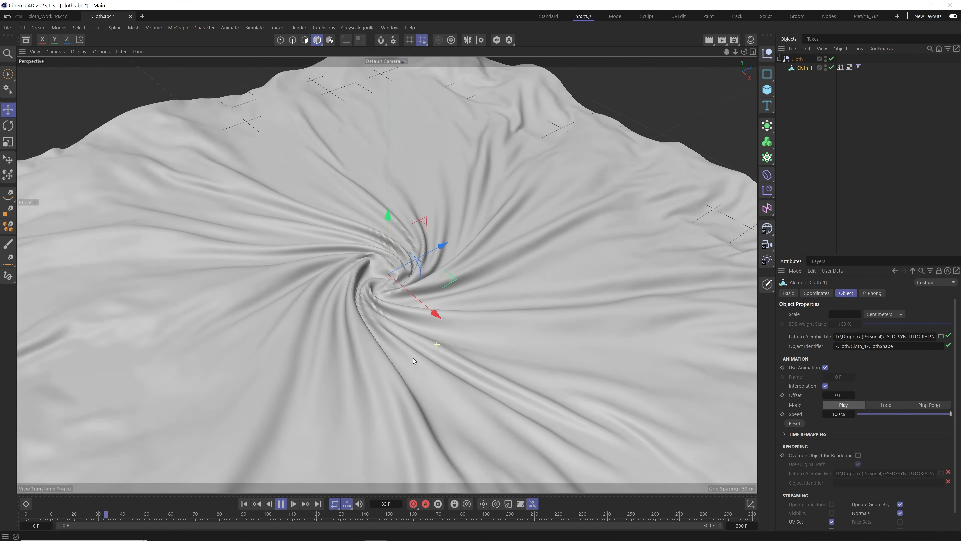
mouse_move(413, 357)
alt+mouse_down()
mouse_move(400, 367)
mouse_move(409, 359)
alt+mouse_up()
click(281, 503)
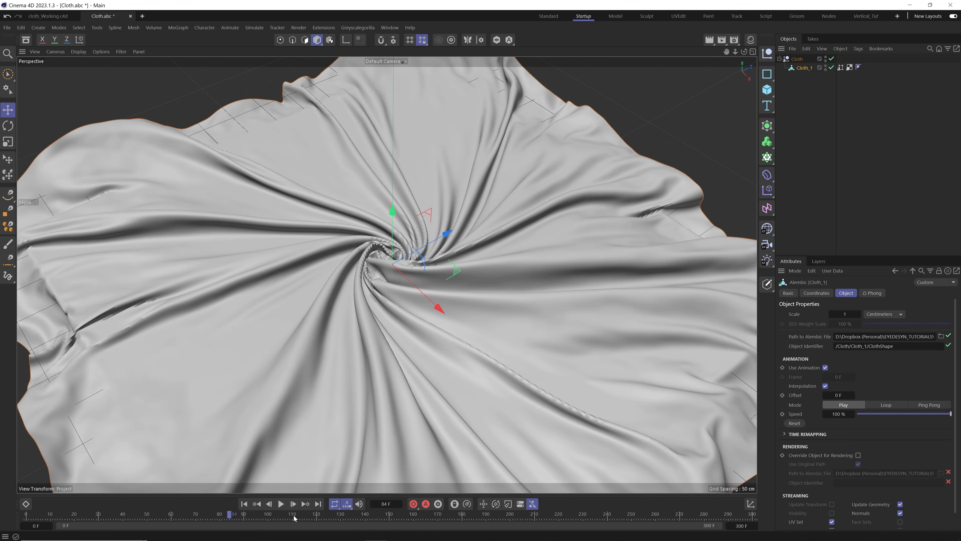
drag(294, 518, 22, 519)
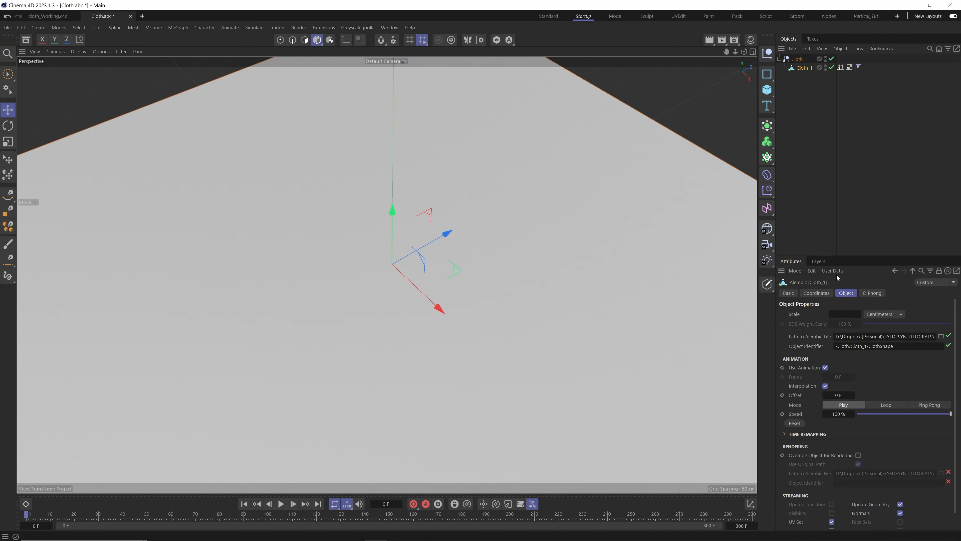
Step: Expand Cloth_1's Time Remapping and, during playback, add a middle point to the Remapping Curve slightly below the straight line
click(785, 434)
scroll(916, 363, down, 3)
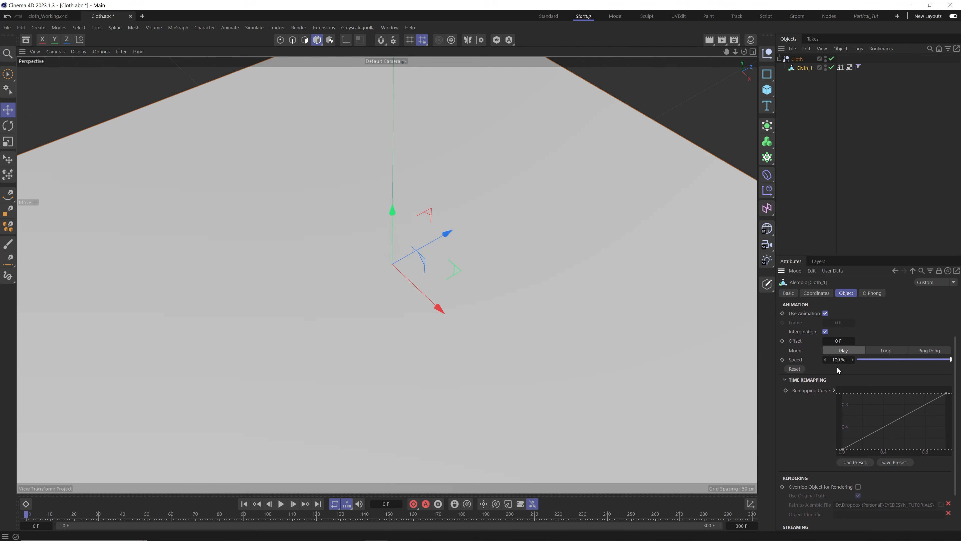
click(283, 507)
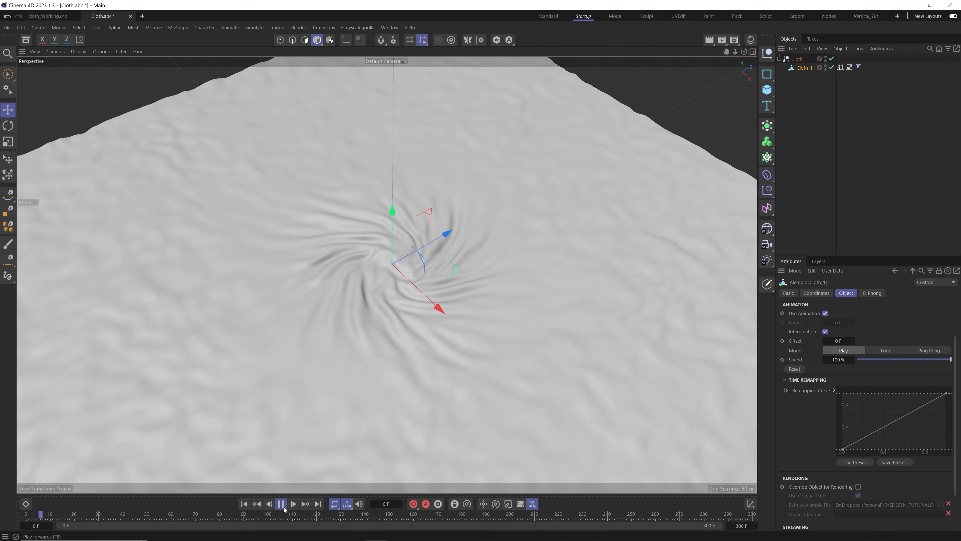
ctrl+drag(902, 419, 904, 428)
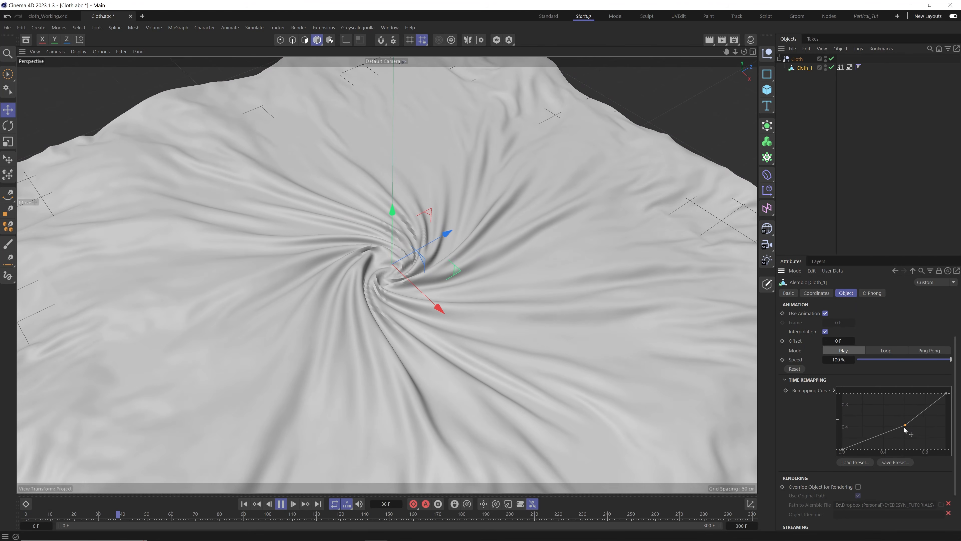
Step: Lower the Remapping Curve's end point to just under half height, checking the cloth at frame 300
click(945, 394)
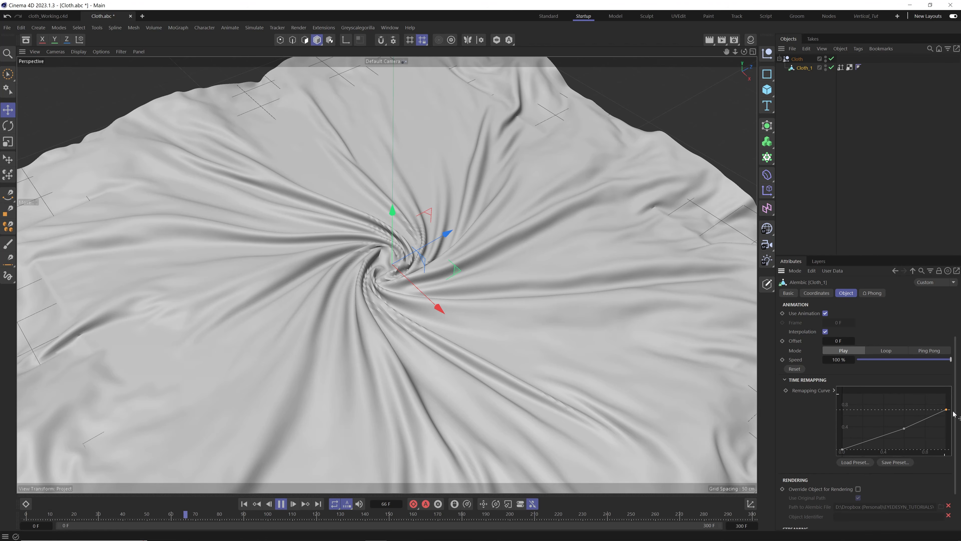
key(space)
drag(590, 512, 715, 504)
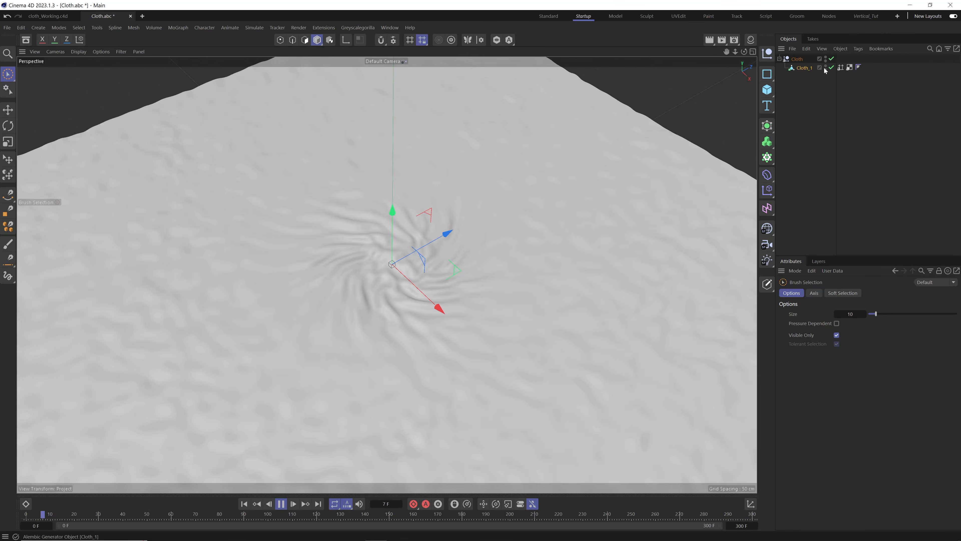
click(804, 68)
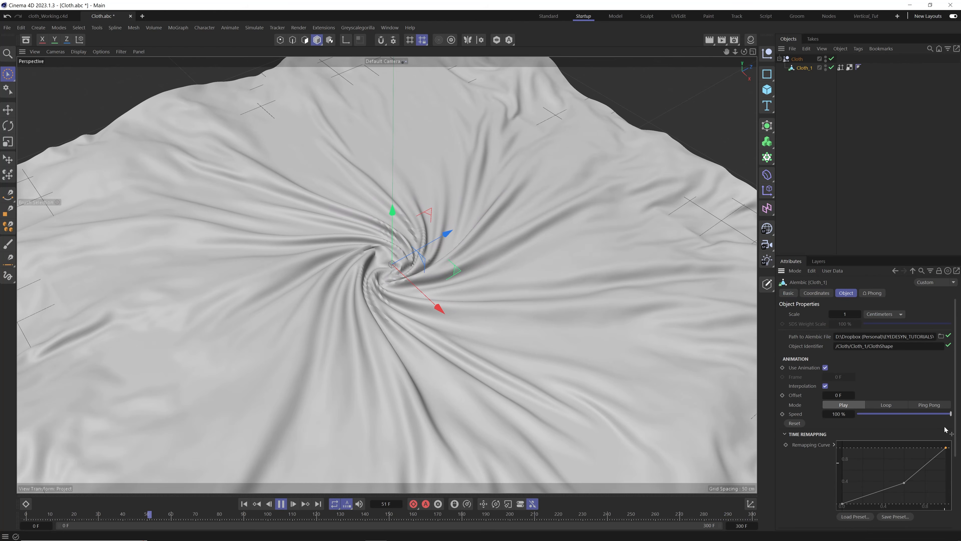
drag(686, 509, 778, 513)
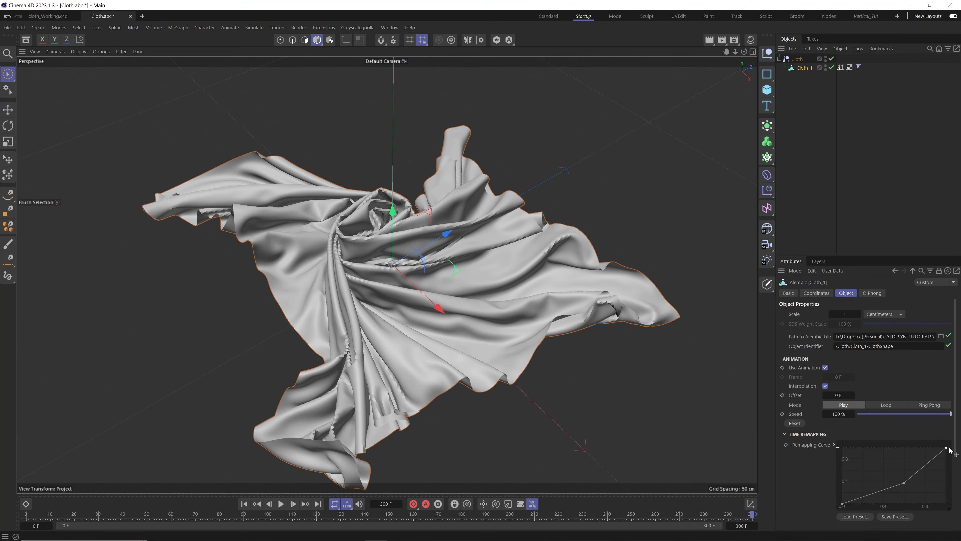
drag(949, 448, 955, 481)
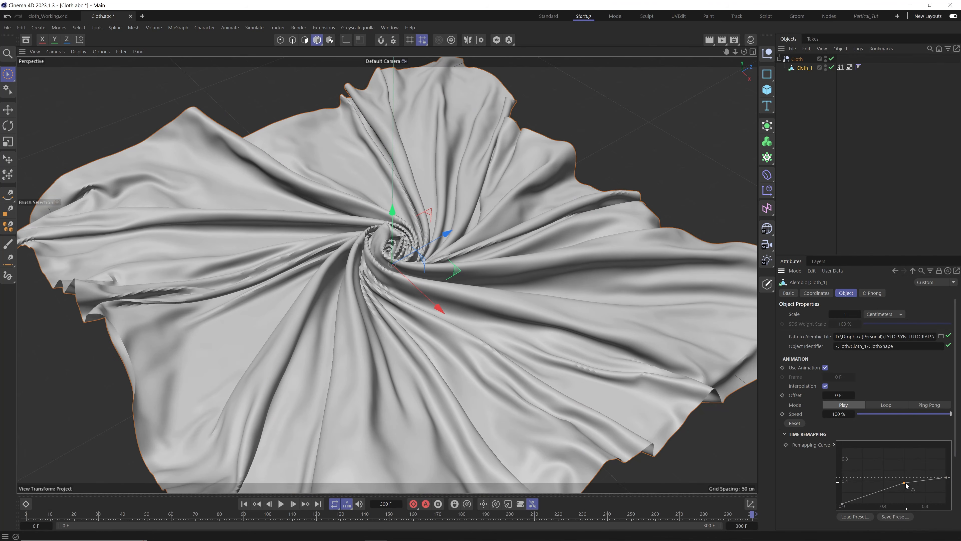
Step: Smooth the Remapping Curve with the Ease Out and Ease In point types and adjust its middle point into an S-shape
right_click(866, 489)
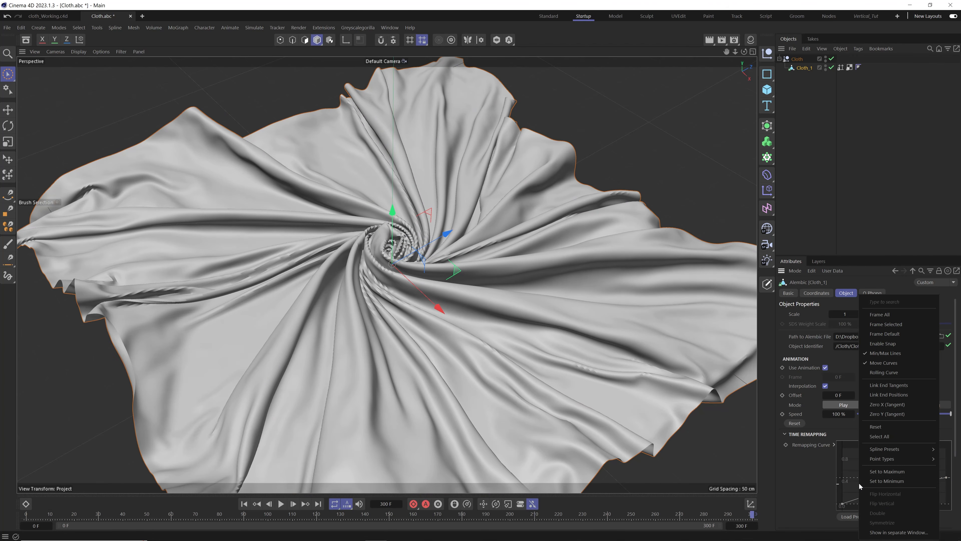
mouse_move(878, 460)
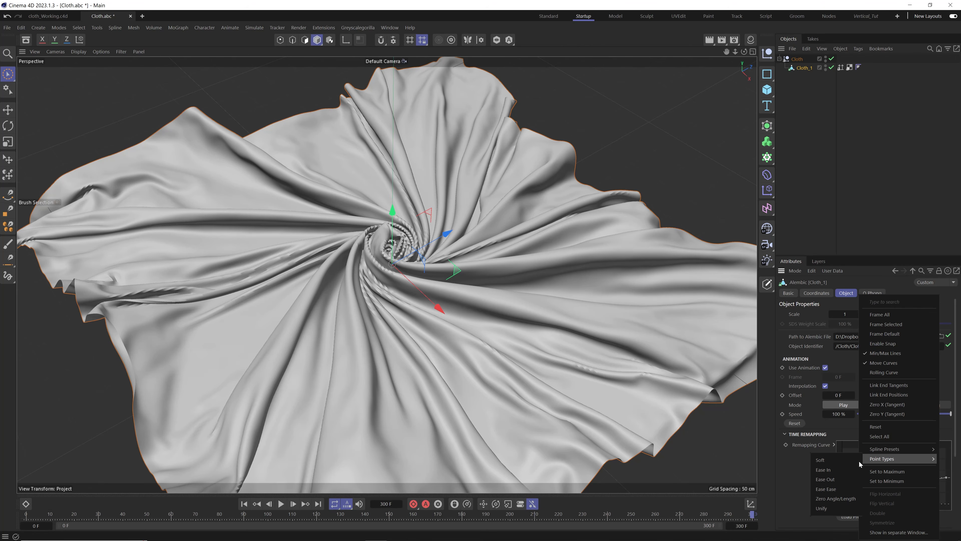
click(828, 479)
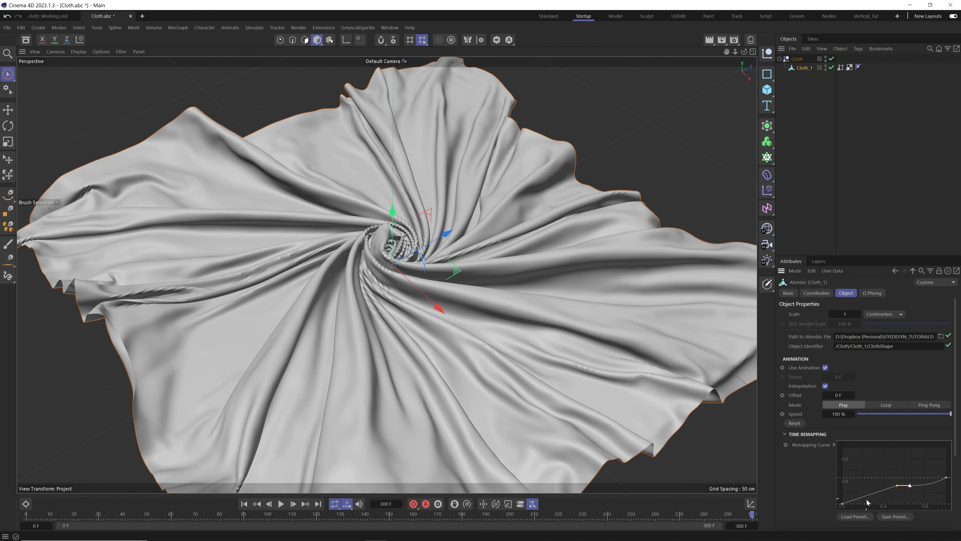
right_click(896, 487)
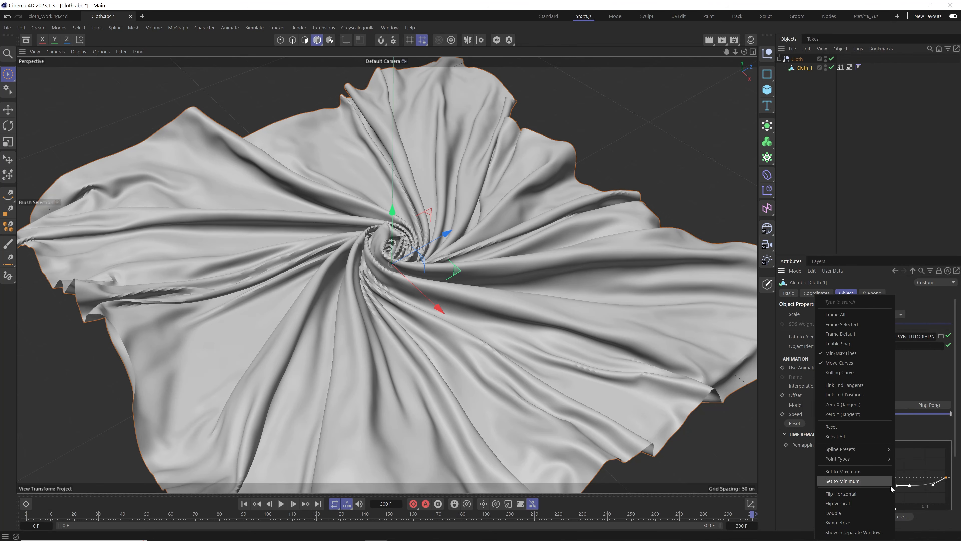
mouse_move(877, 461)
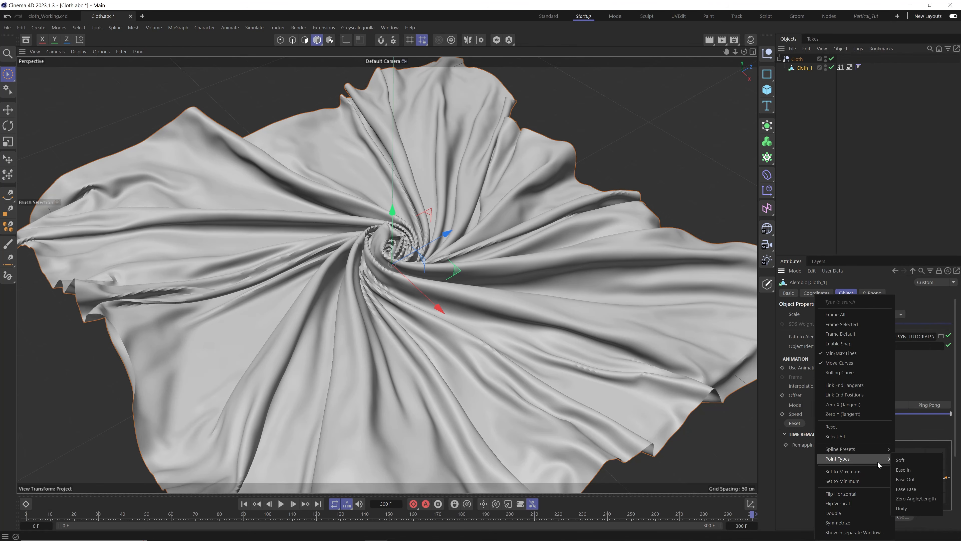
click(904, 470)
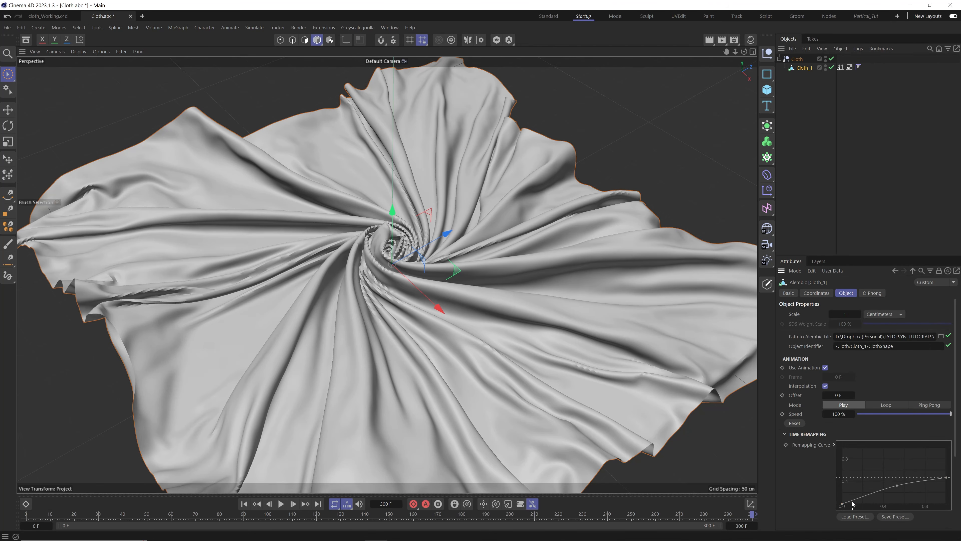
click(898, 486)
Step: Replay the cloth animation while moving the Remapping Curve's middle point close to the start for a steep early rise
click(244, 504)
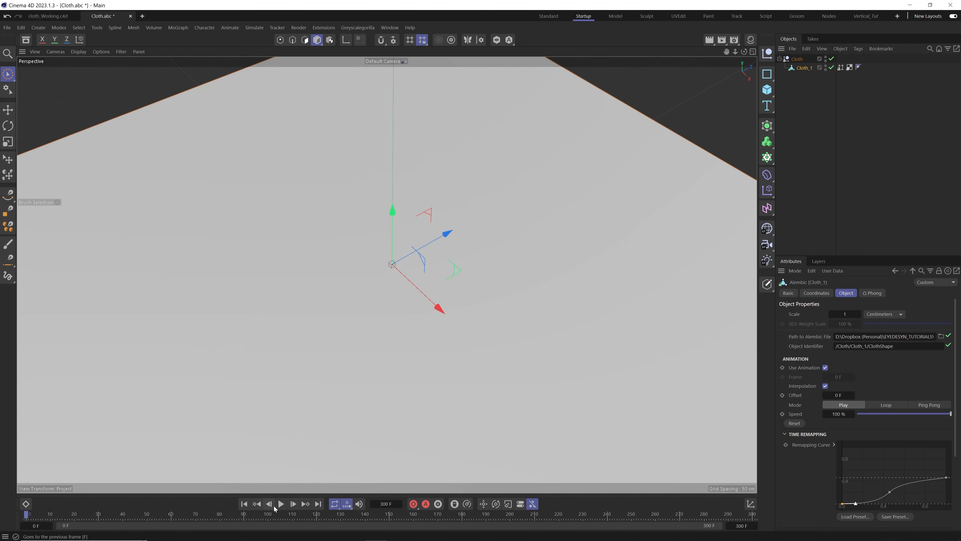
click(281, 503)
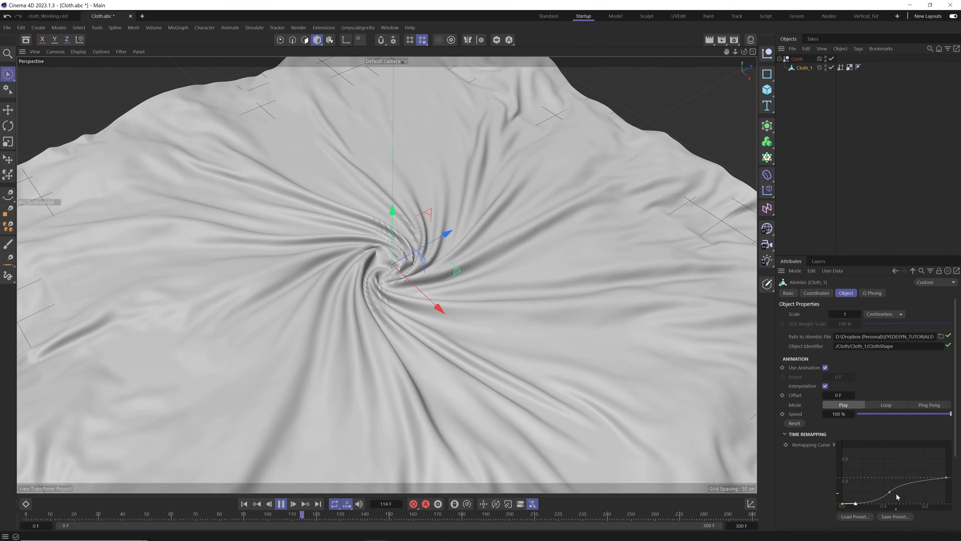
drag(890, 492, 865, 492)
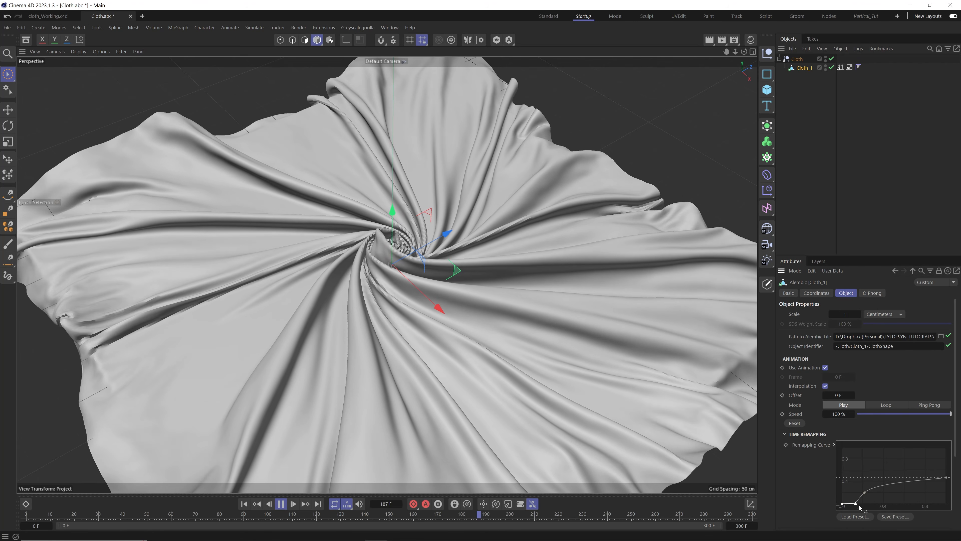
click(244, 504)
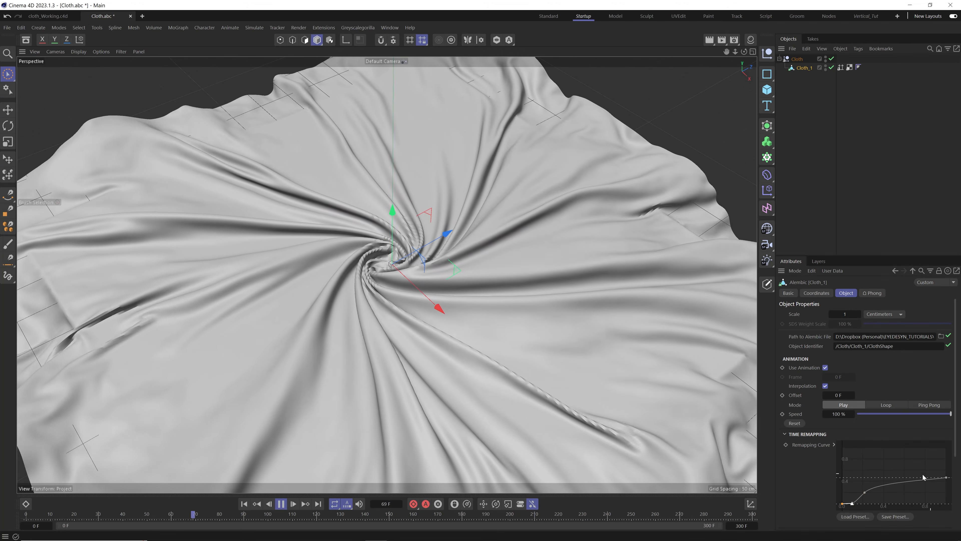
drag(864, 492, 854, 498)
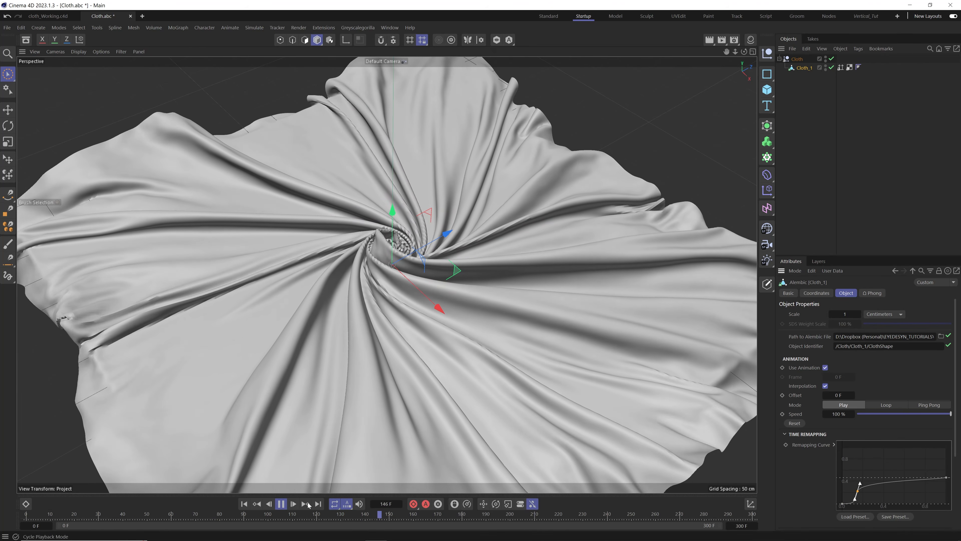
click(244, 505)
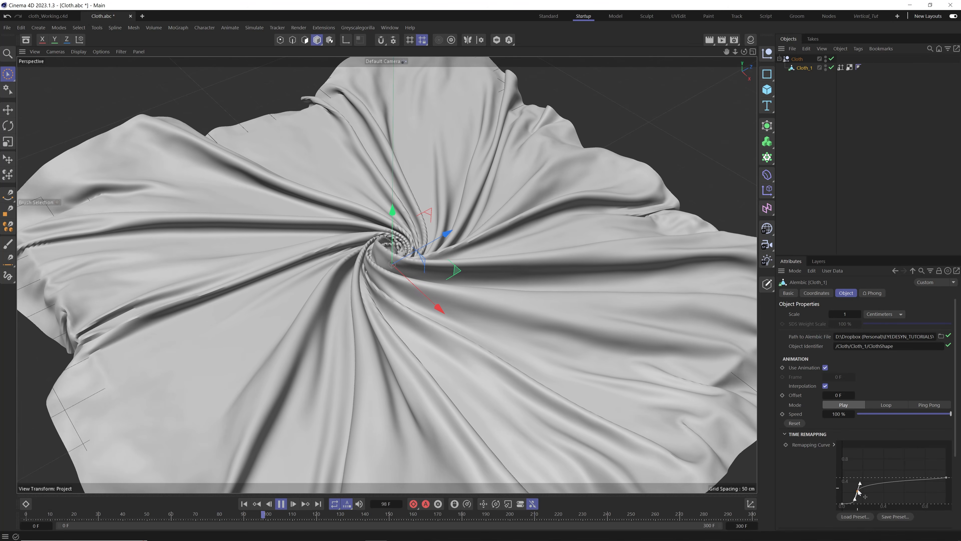
Step: Raise the Remapping Curve's end point to about two-thirds height, ease the middle point's steep rise, and replay the cloth from the start
drag(860, 483, 864, 478)
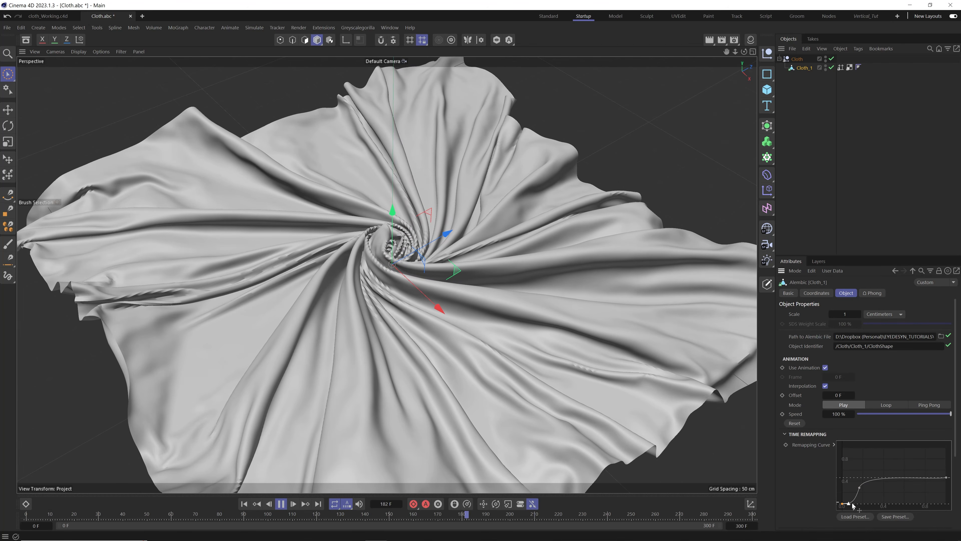
drag(946, 478, 947, 466)
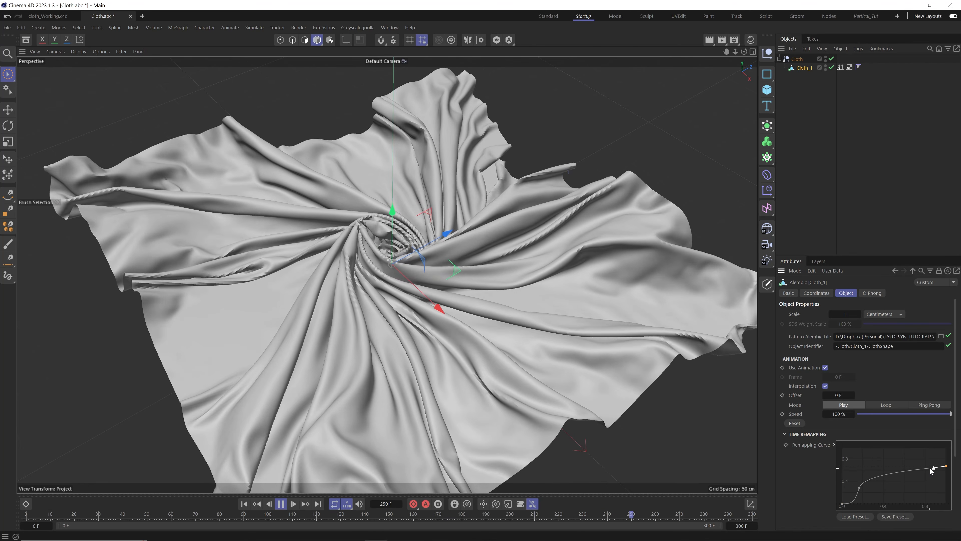
click(859, 488)
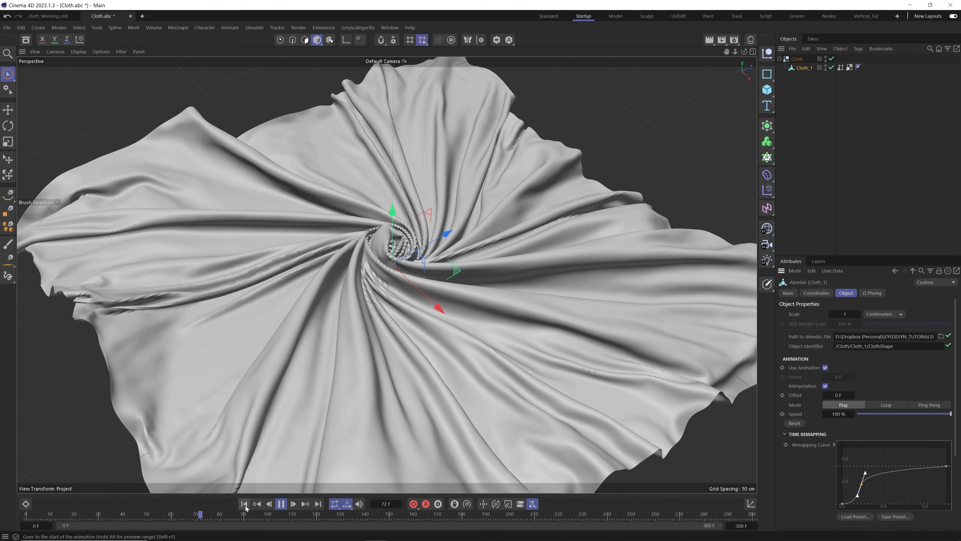
click(244, 505)
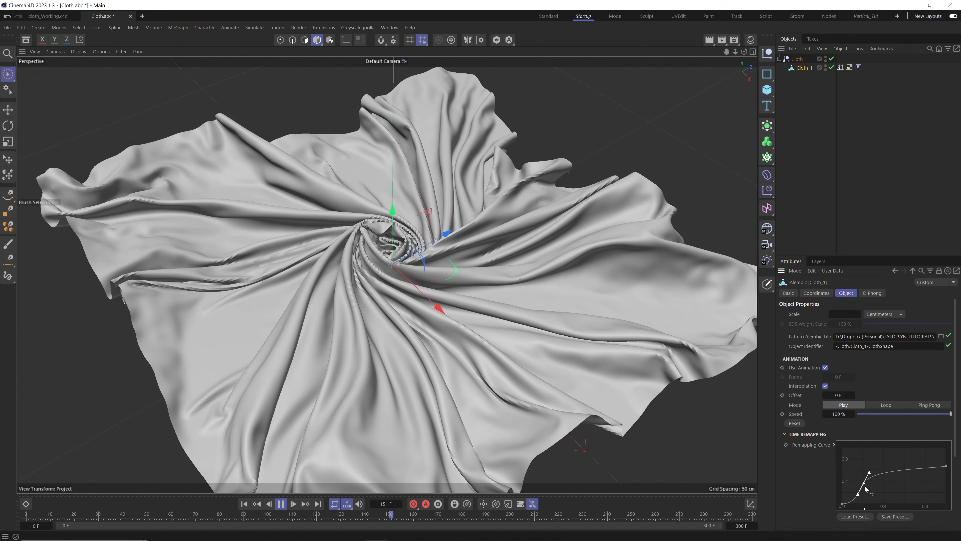
key(F8)
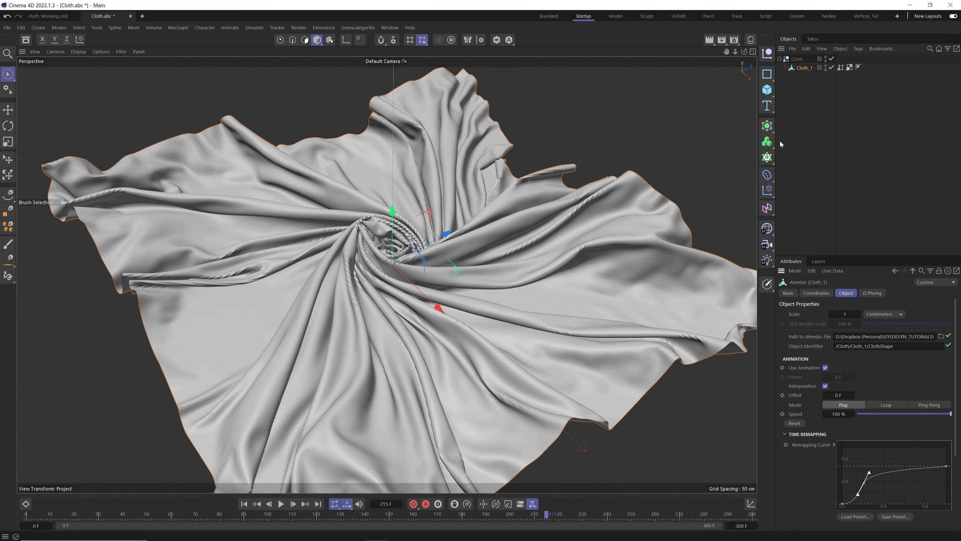
Step: Add a Subdivision Surface generator and nest the Cloth object under it
click(770, 129)
click(821, 142)
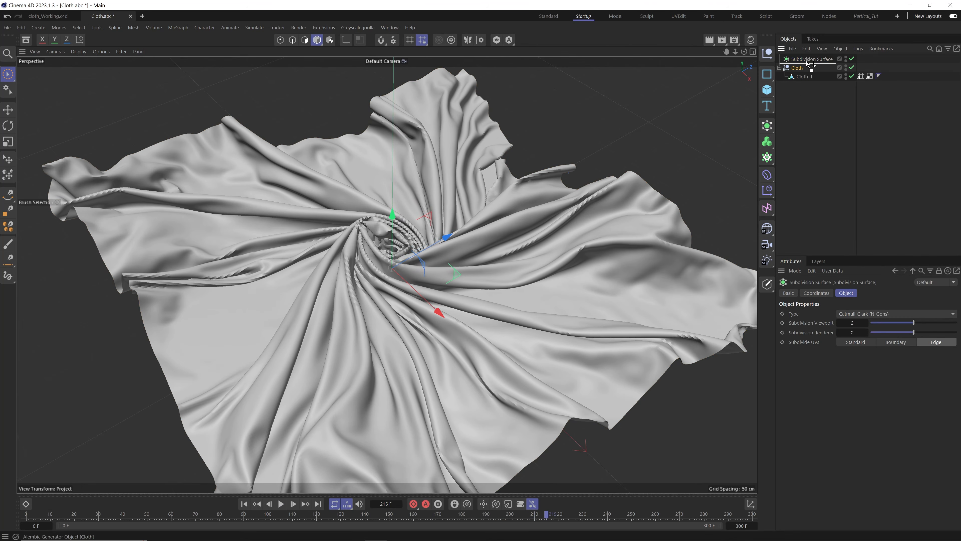
drag(808, 63, 808, 63)
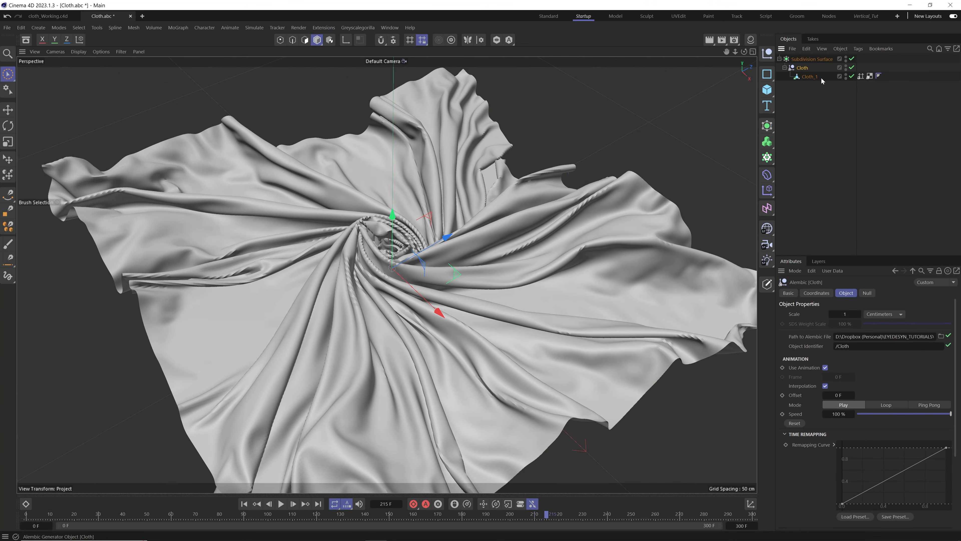
Step: Insert a Cloth Surface between the Subdivision Surface and the Cloth object, with its Subdivisions set to 0
click(770, 129)
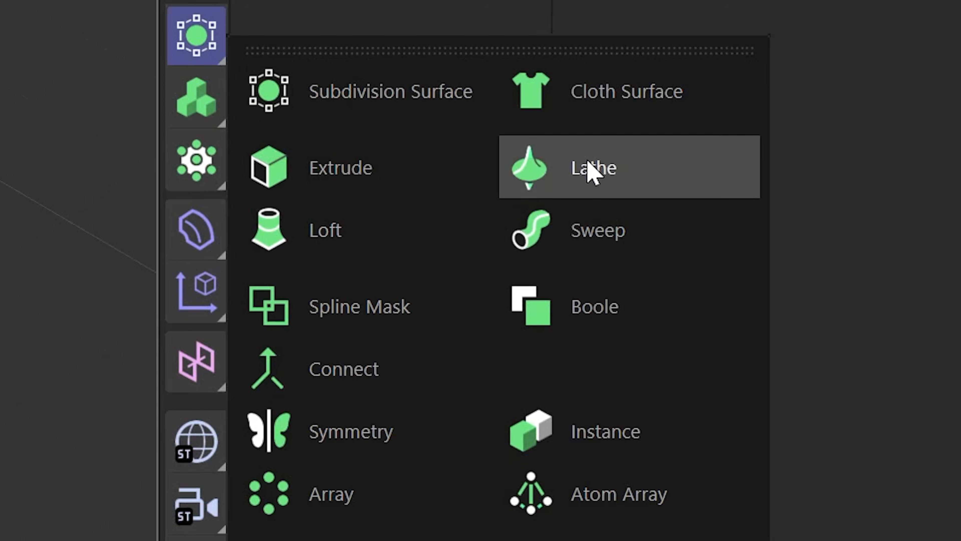
click(653, 92)
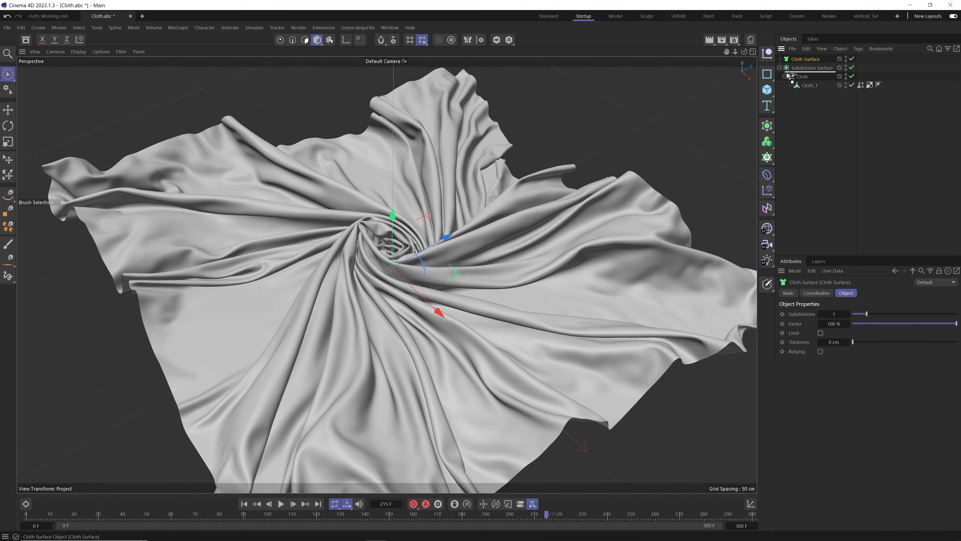
drag(789, 76, 813, 68)
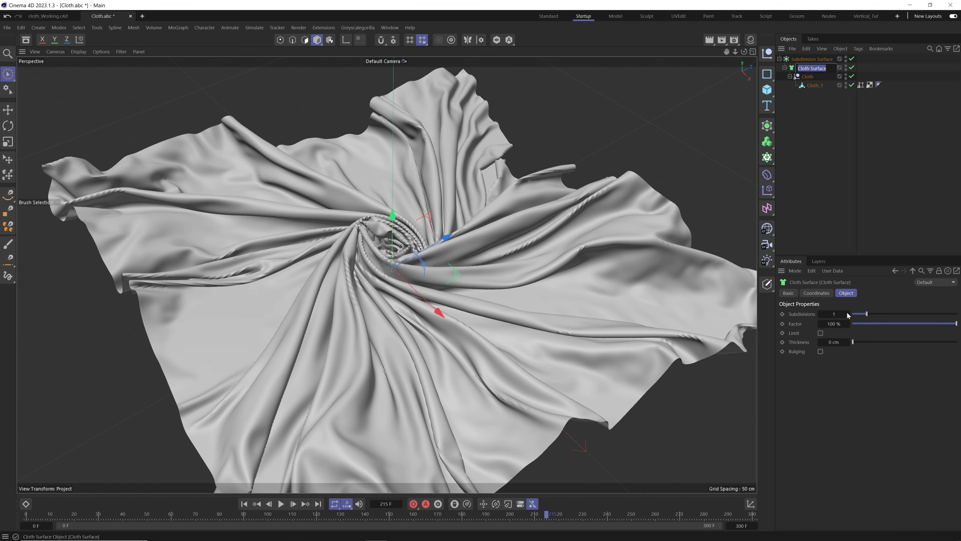
double_click(840, 315)
text(0)
key(Return)
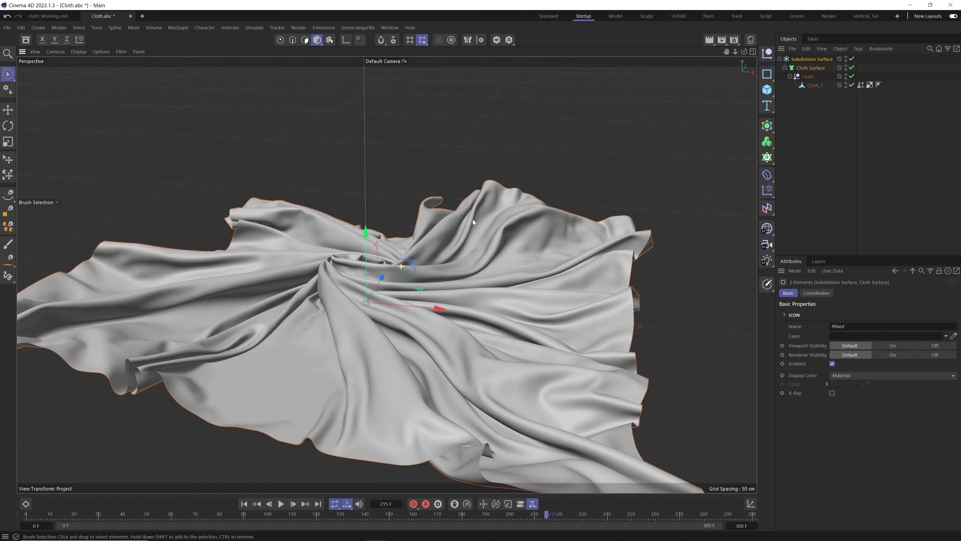
Step: Inspect the cloth's folds and central swirl up close from several angles and go to frame 60
alt+drag(485, 449, 347, 304)
alt+right_drag(347, 304, 435, 249)
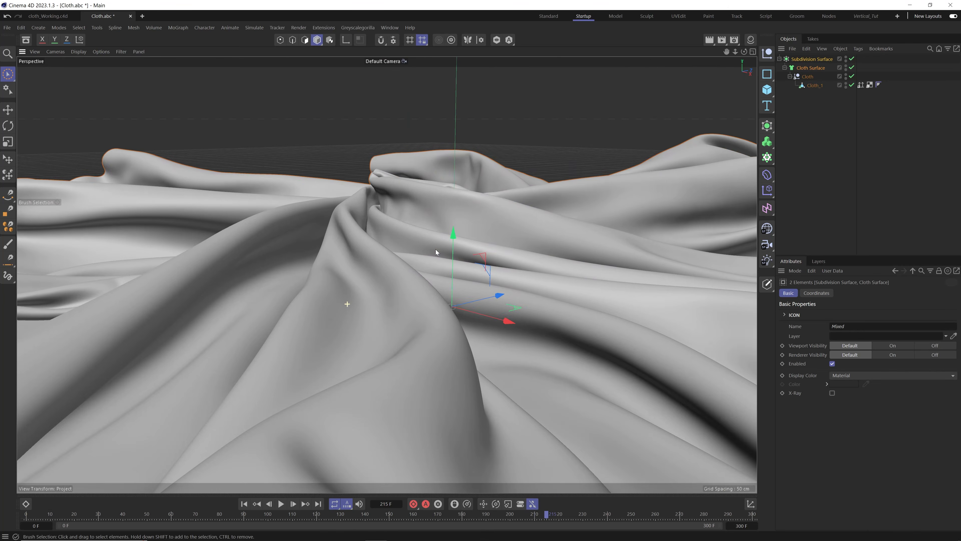
alt+drag(436, 249, 458, 244)
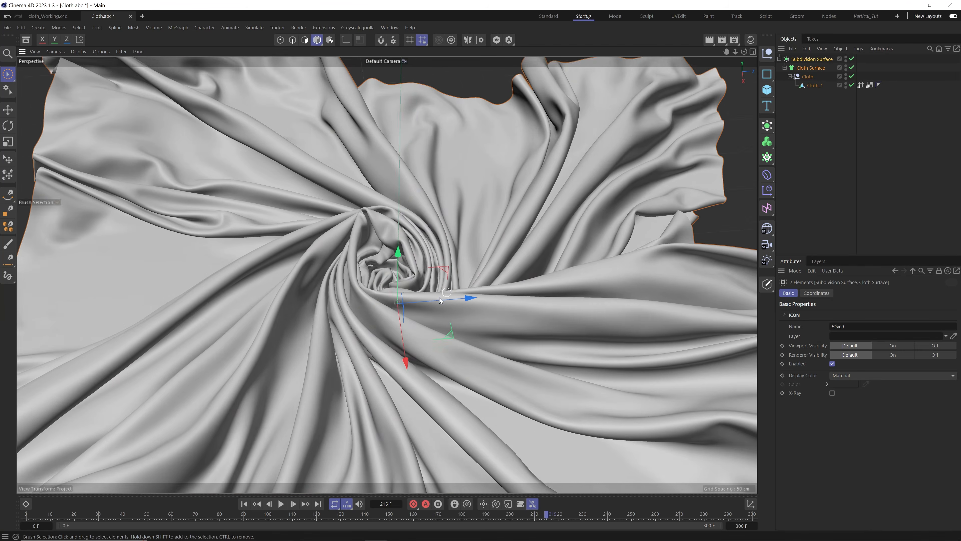
alt+drag(439, 297, 408, 280)
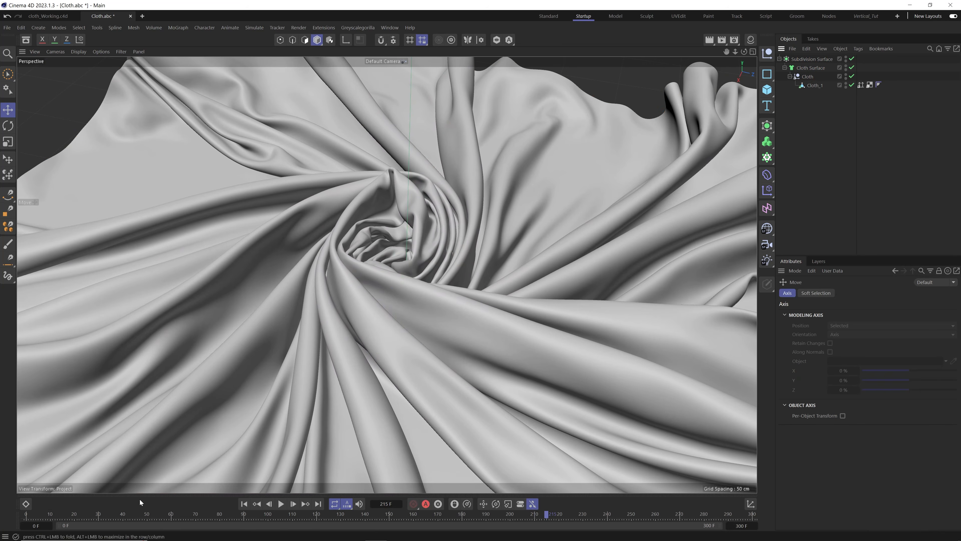
click(172, 515)
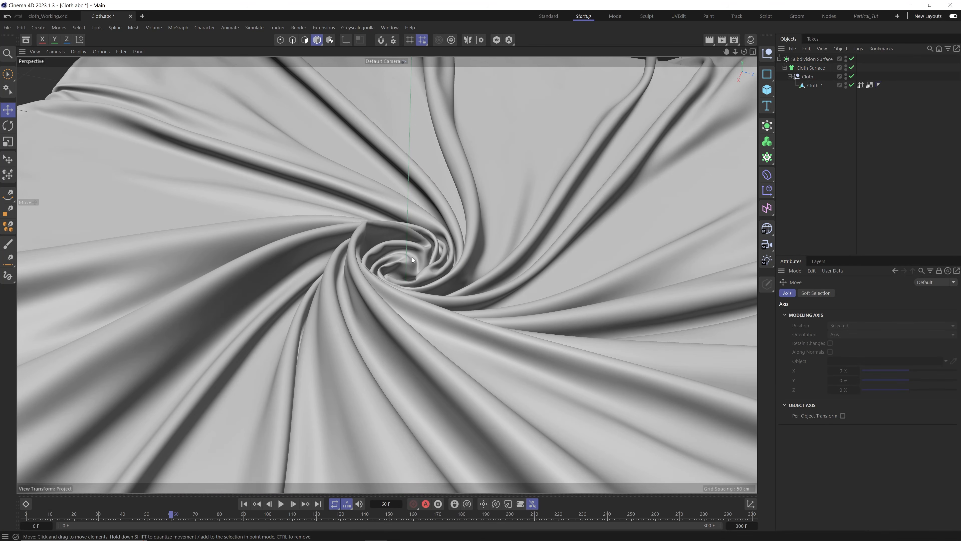
Step: Find the Fabric Satin 001 Lavender 100cm material among the Asset Browser's new content and apply it to Cloth_1
click(815, 85)
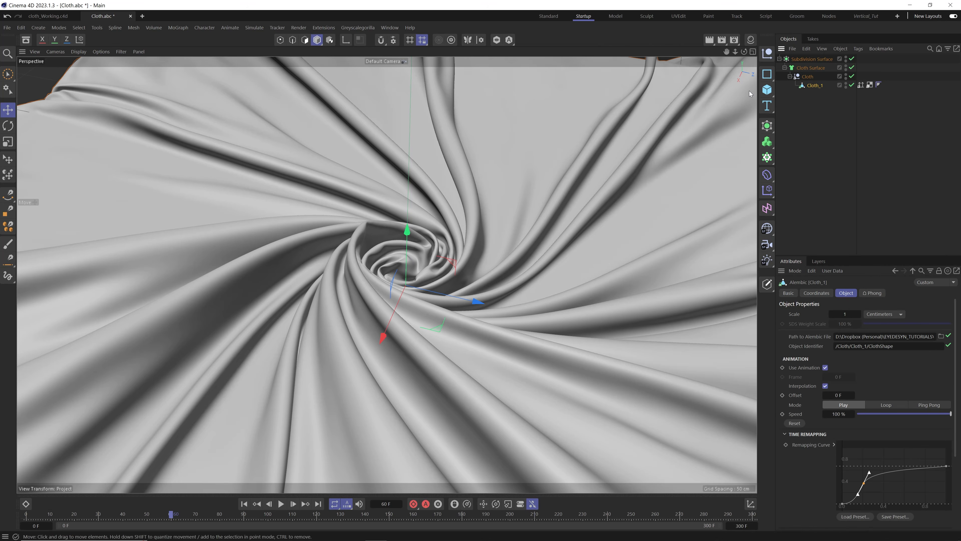
click(26, 40)
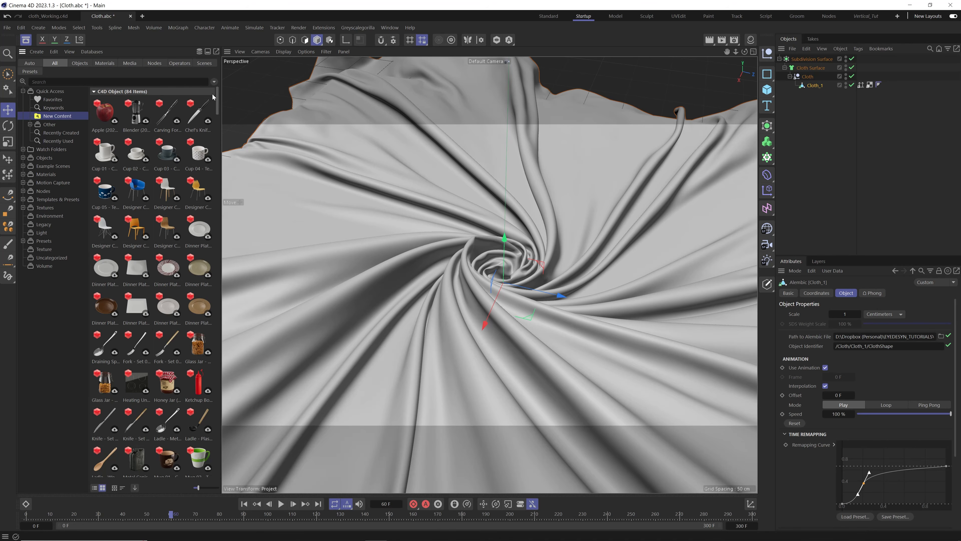
drag(217, 100, 232, 159)
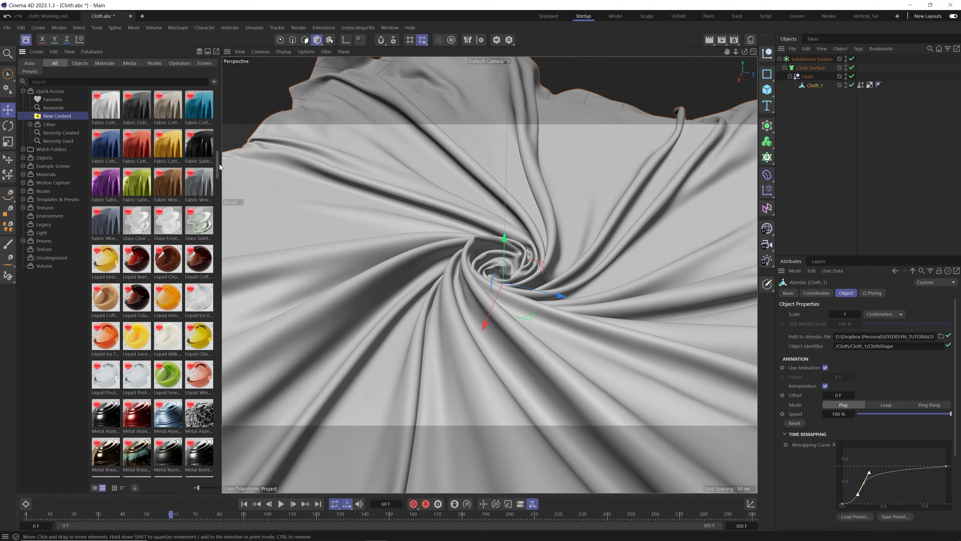
scroll(217, 167, up, 2)
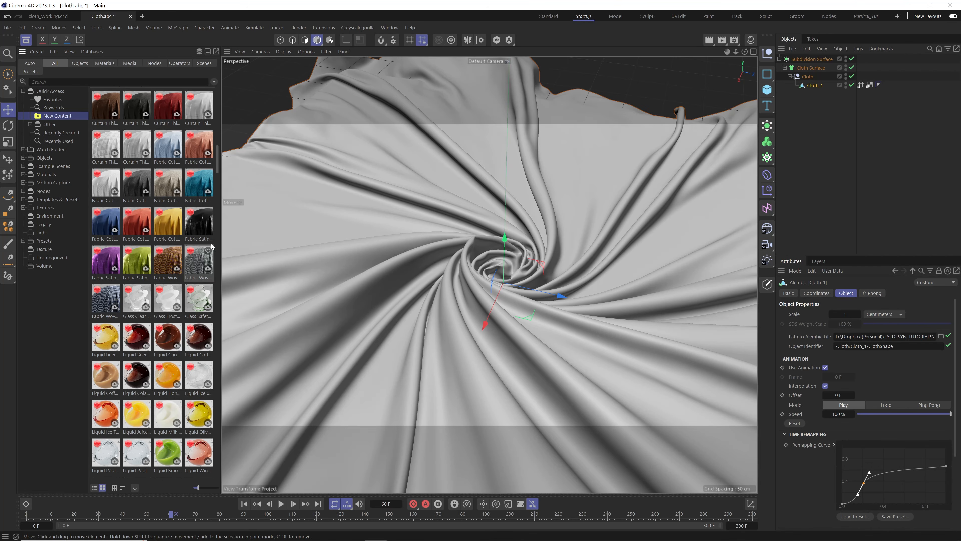
click(114, 268)
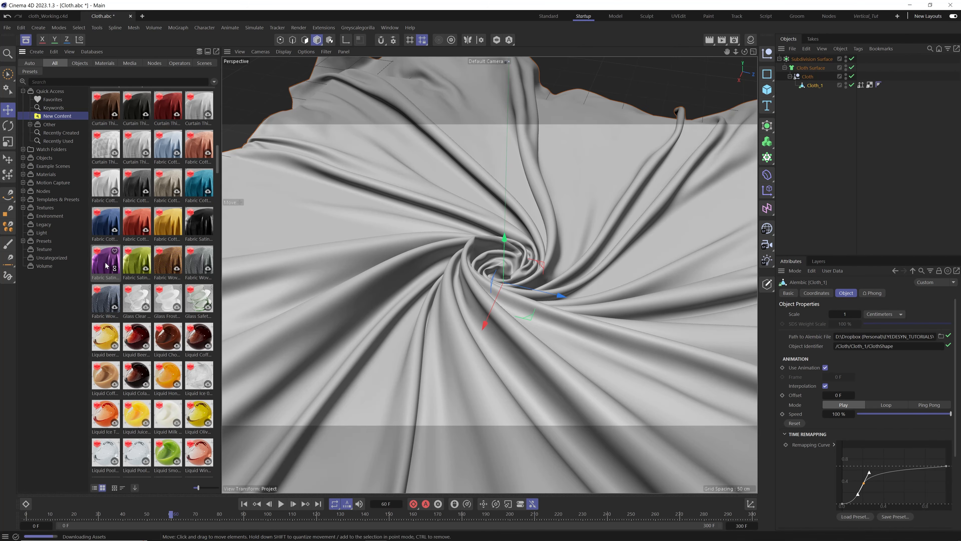
drag(110, 272, 682, 151)
drag(813, 90, 814, 88)
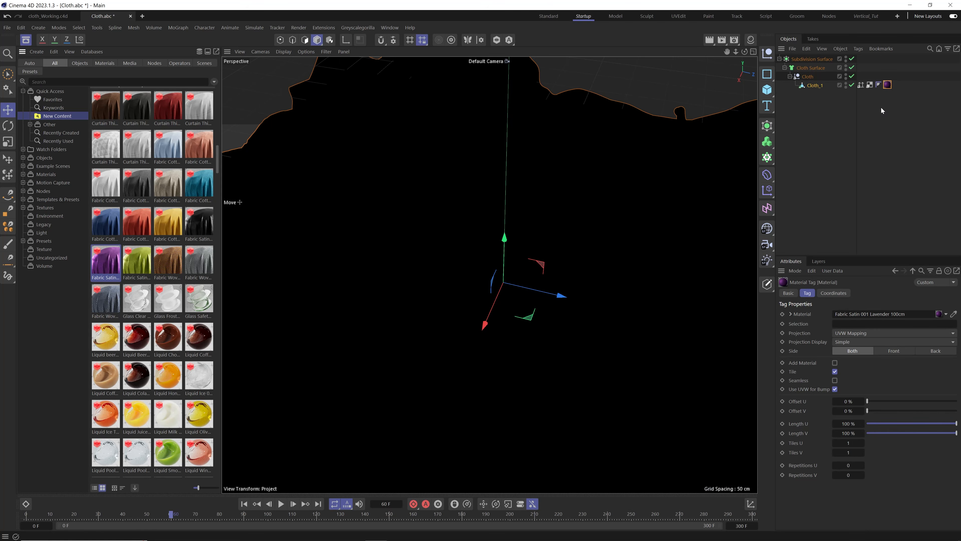
click(881, 107)
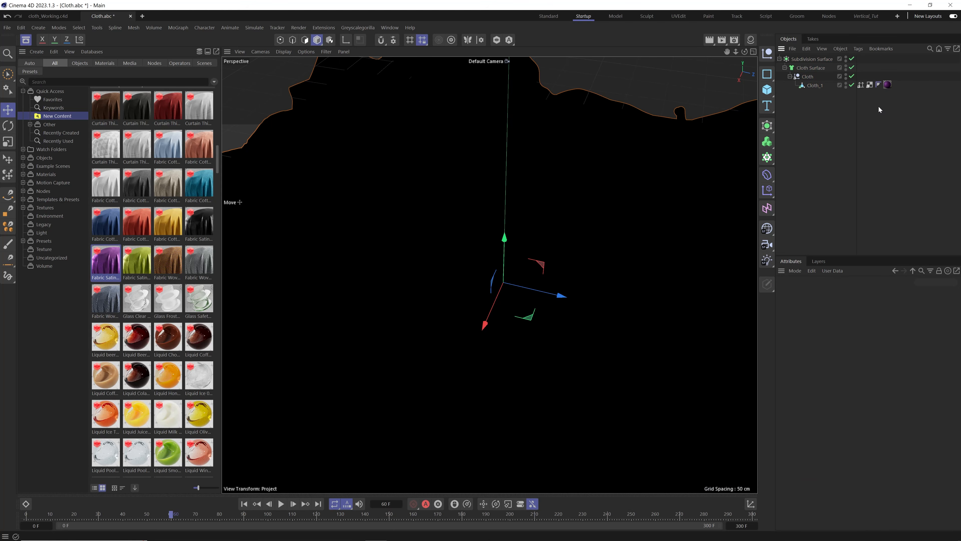
Step: Set the renderer to Redshift, hide the Asset Browser, and start Redshift rendering in the perspective view
click(734, 39)
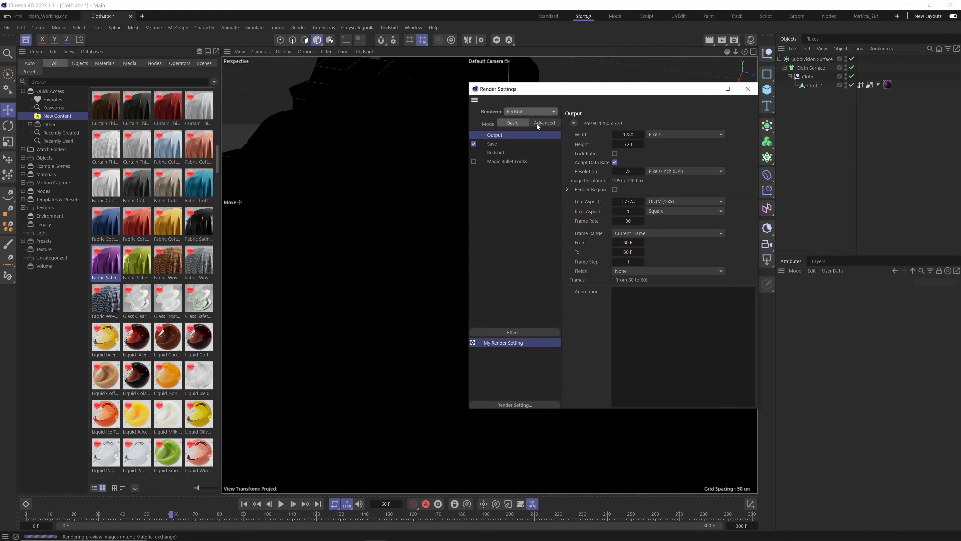
click(748, 90)
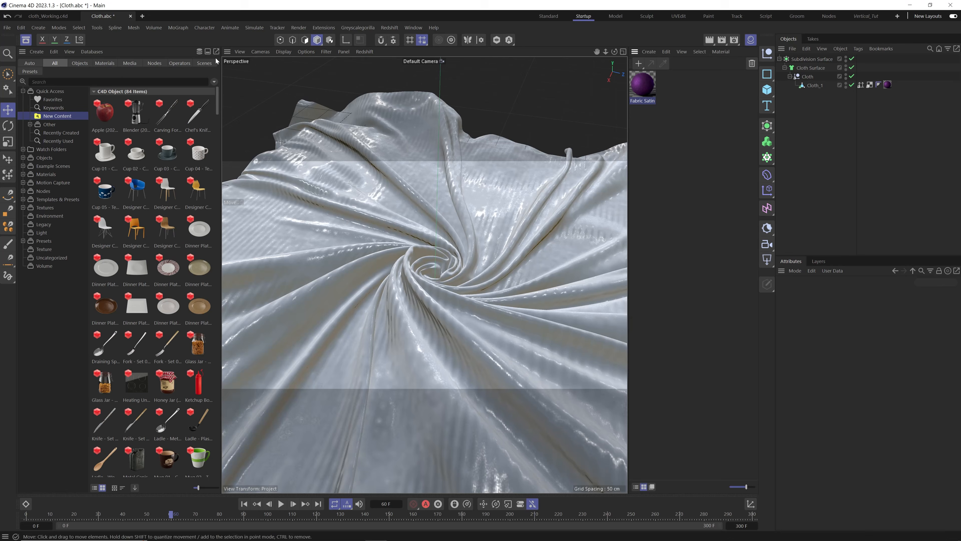
click(29, 41)
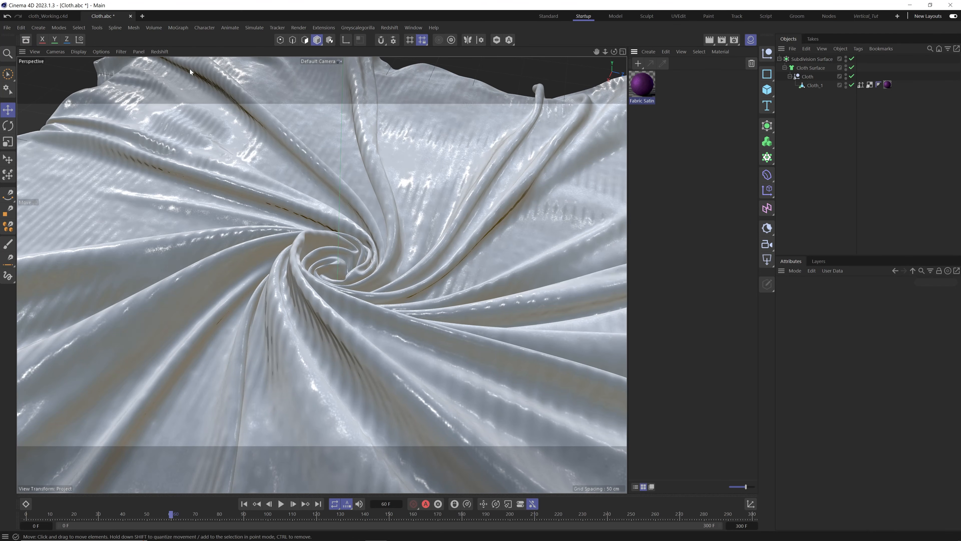
click(159, 52)
click(168, 70)
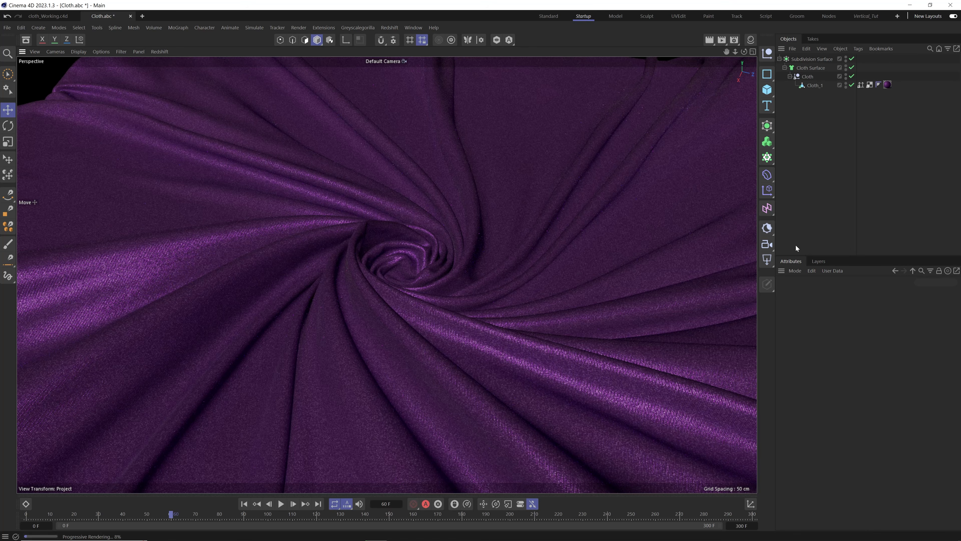
Step: Show all four views and add an RS Area Light to the scene
click(752, 52)
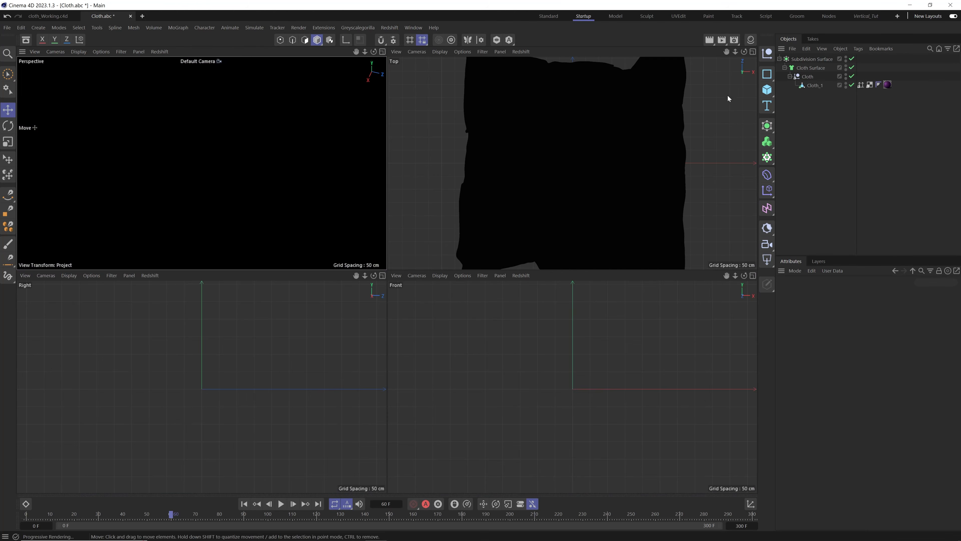
click(769, 248)
click(768, 230)
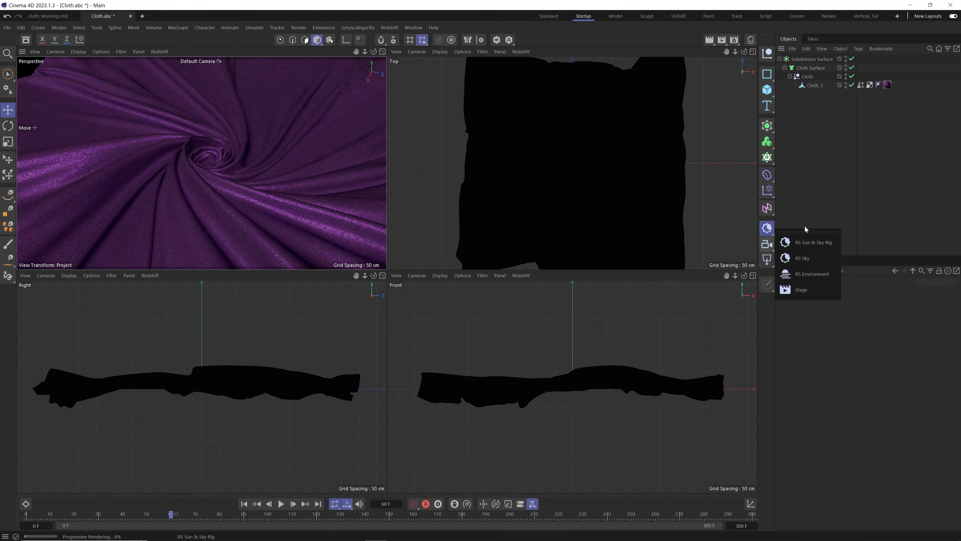
click(768, 260)
click(804, 323)
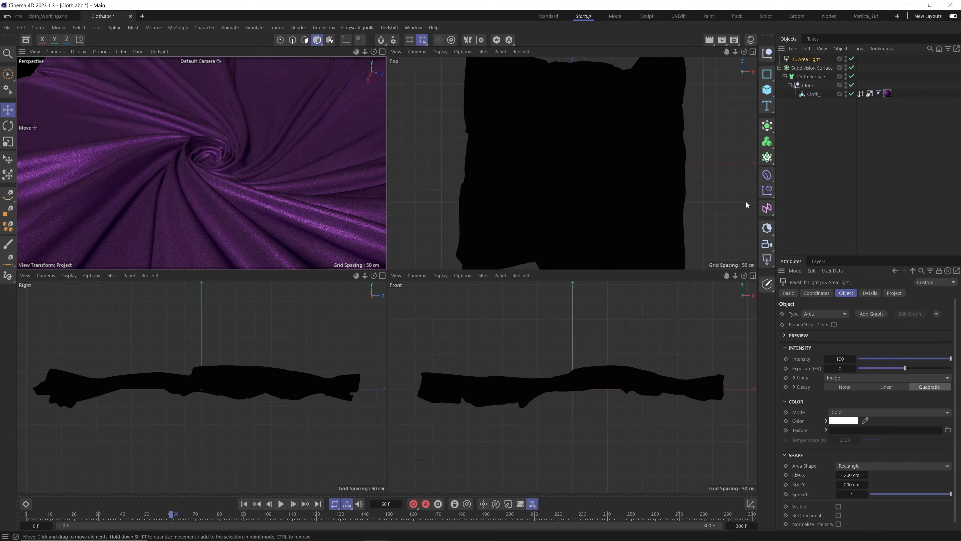
Step: Place the area light above one side of the cloth, angled toward it, and scale it up to about 286 cm square
key(t)
drag(284, 302, 359, 264)
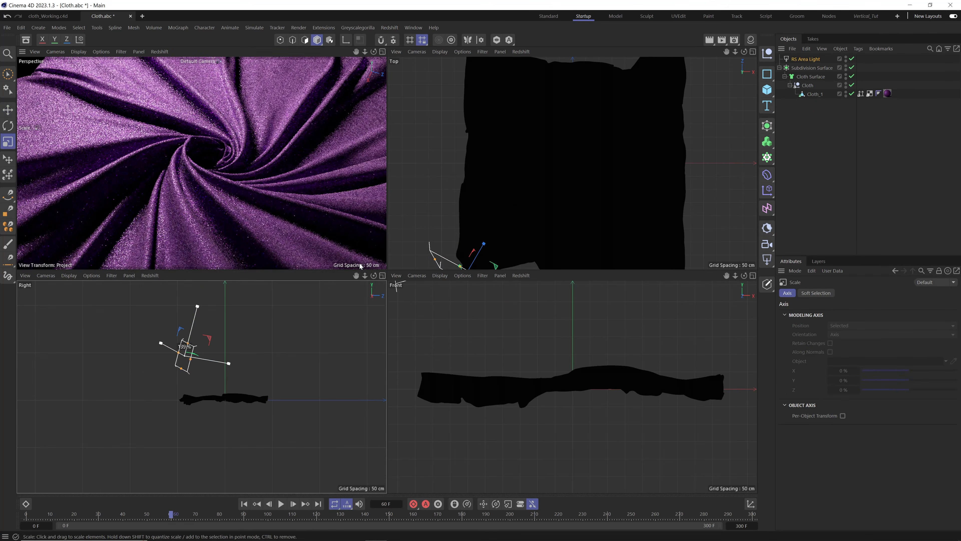
key(e)
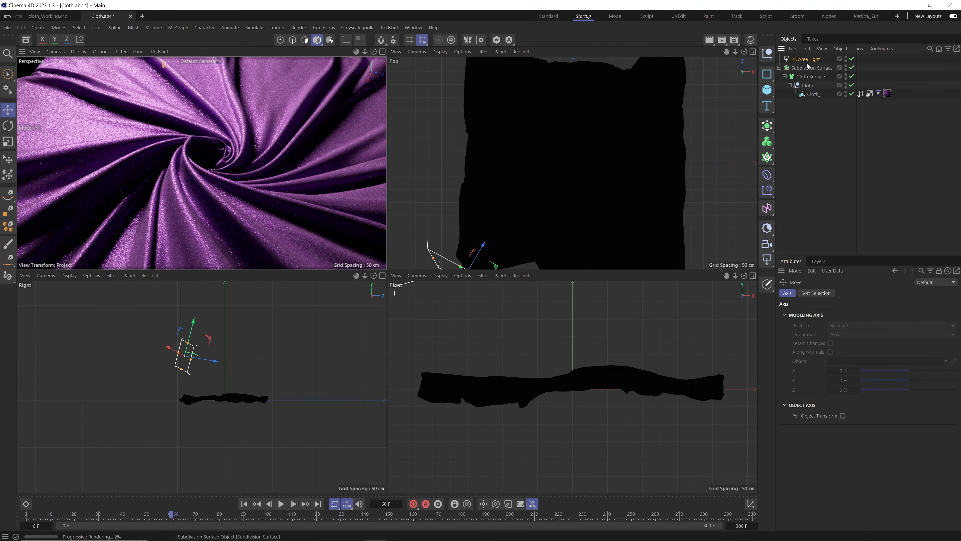
Step: Set the area light's Spread to 0.358 and slightly adjust its rotation toward the cloth
click(806, 60)
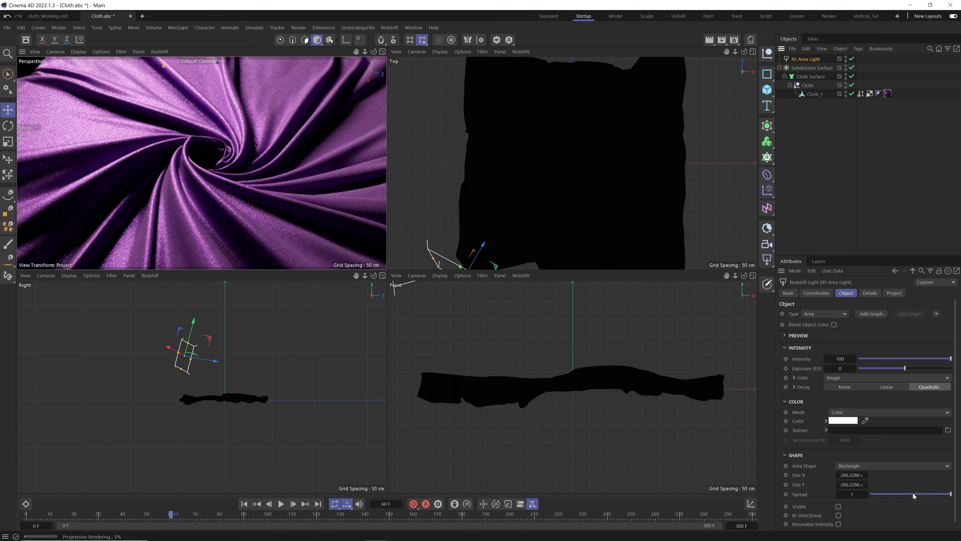
drag(914, 495, 898, 494)
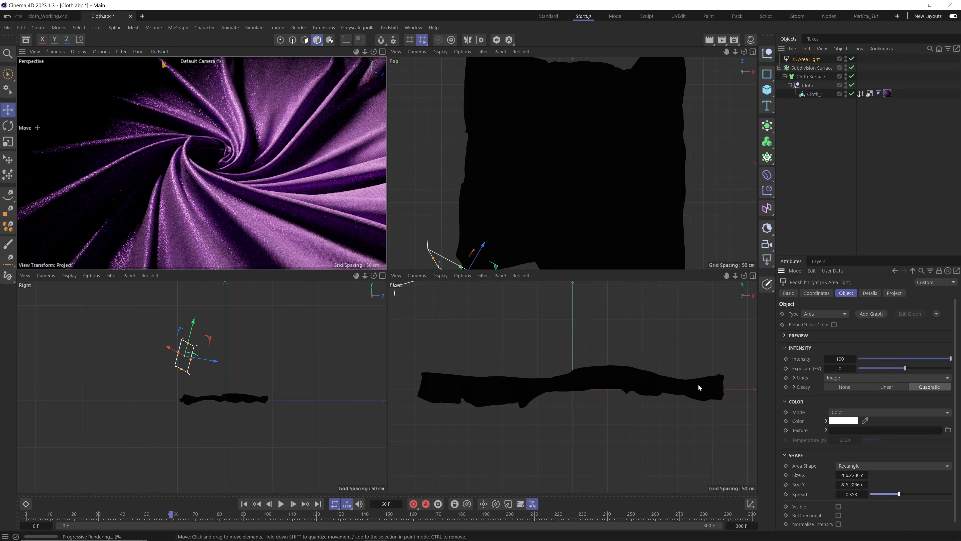
key(r)
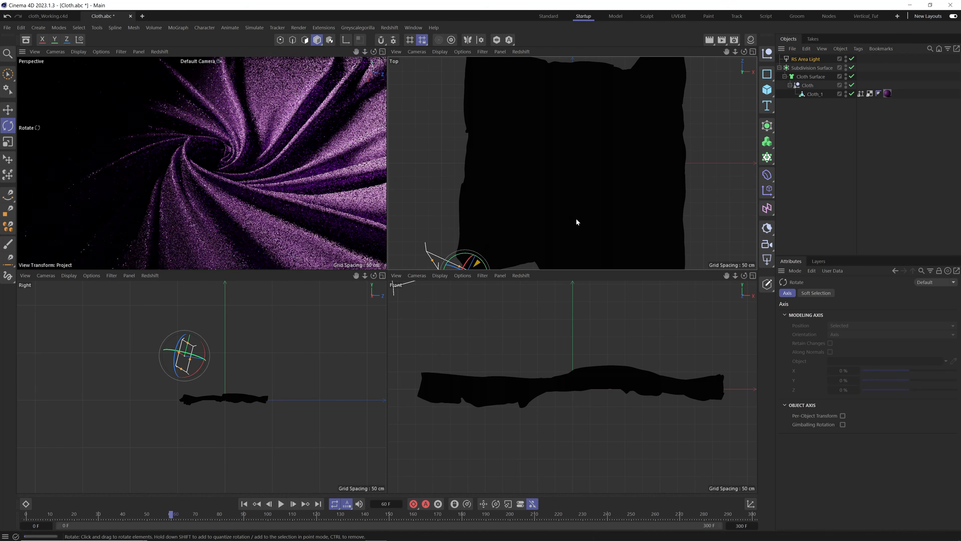
key(e)
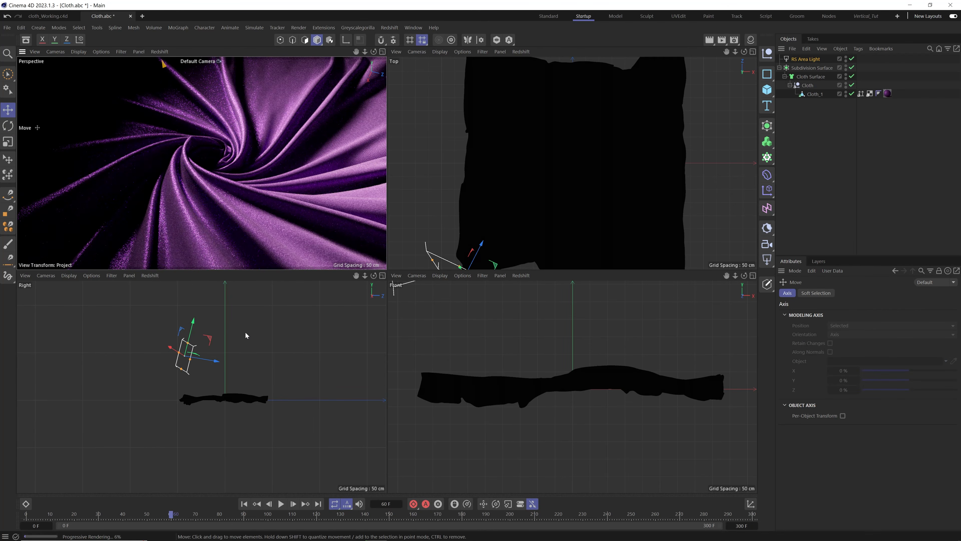
Step: Look through the RS Area Light in the perspective view and stop the Redshift rendering there
click(245, 332)
click(808, 59)
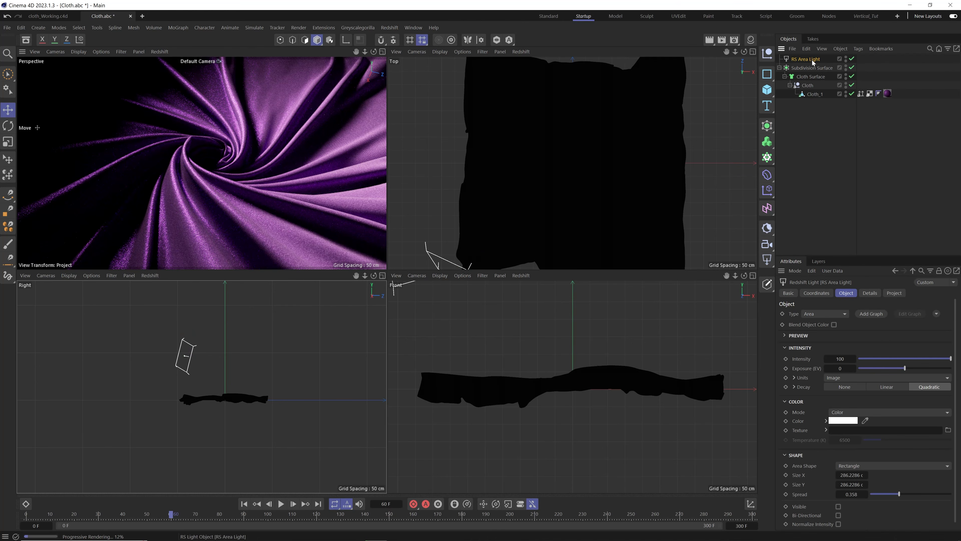
click(138, 52)
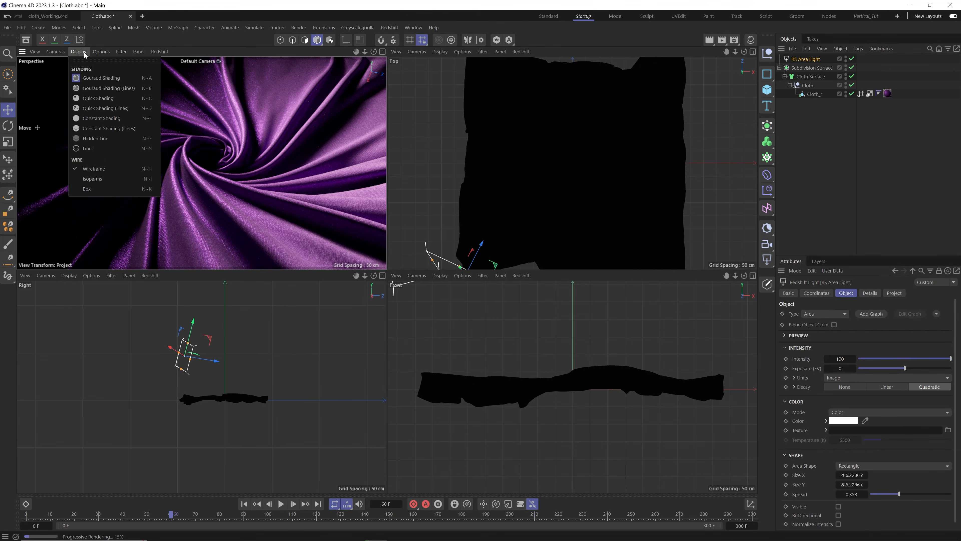
mouse_move(60, 54)
mouse_move(76, 88)
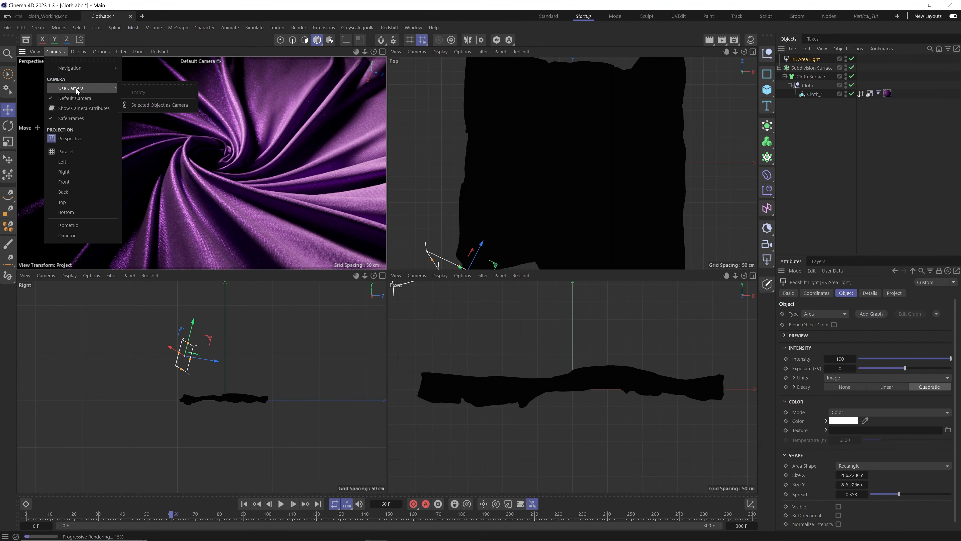
click(151, 105)
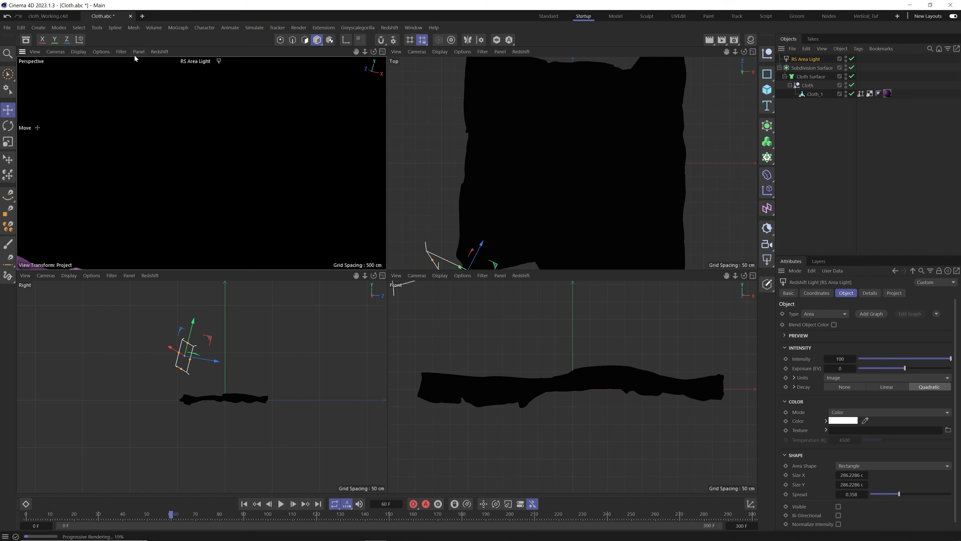
click(159, 51)
click(170, 70)
Step: Reposition and tilt the area light through its own view so it points down at the cloth's central swirl
alt+right_drag(199, 200, 179, 208)
alt+middle_drag(180, 209, 202, 171)
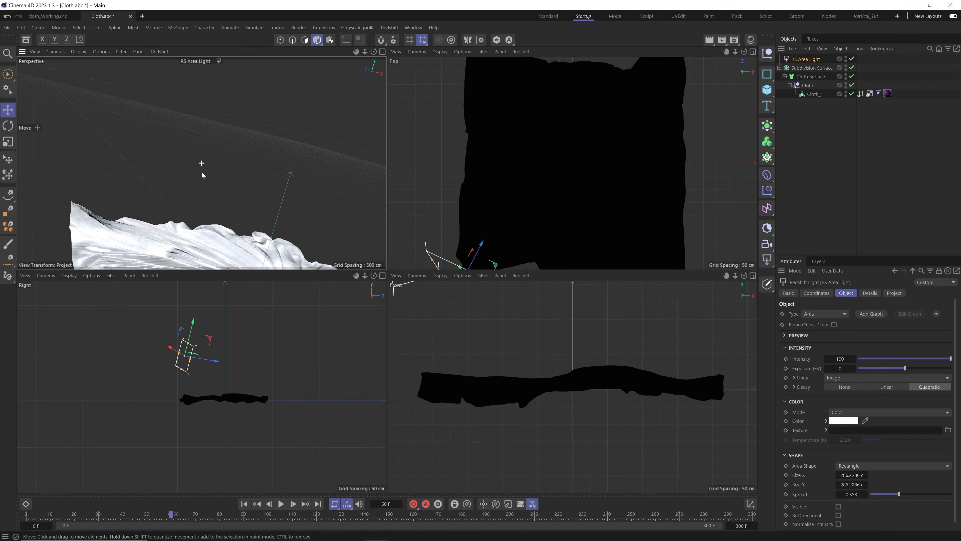
alt+drag(201, 171, 193, 147)
alt+middle_drag(192, 147, 202, 186)
alt+right_drag(202, 186, 238, 175)
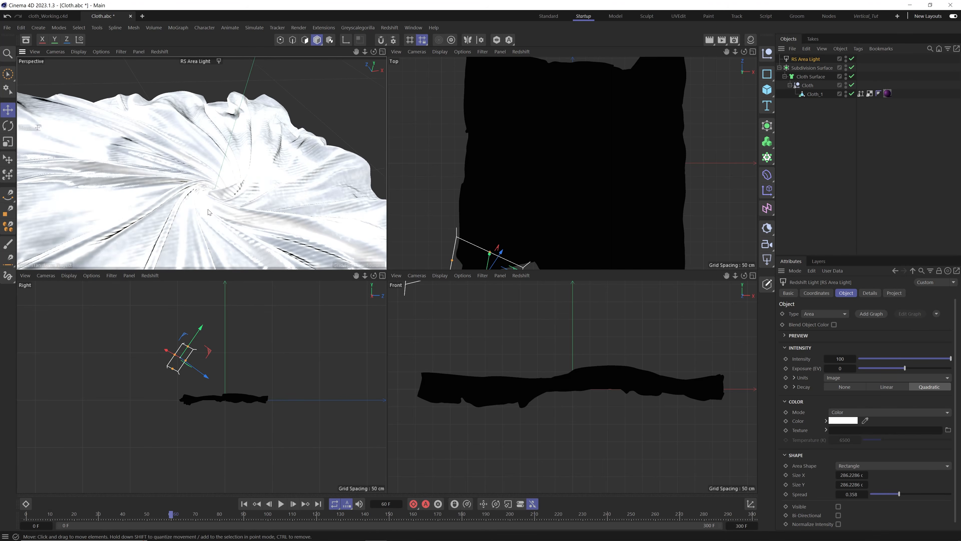
alt+drag(239, 175, 207, 186)
alt+middle_drag(206, 186, 202, 164)
alt+drag(201, 163, 222, 190)
alt+middle_drag(211, 183, 216, 177)
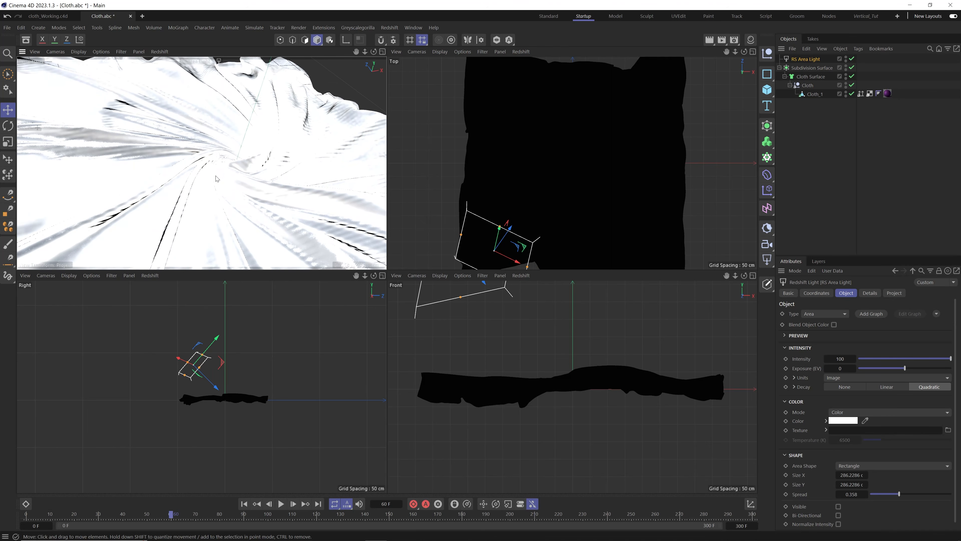
alt+drag(195, 196, 217, 144)
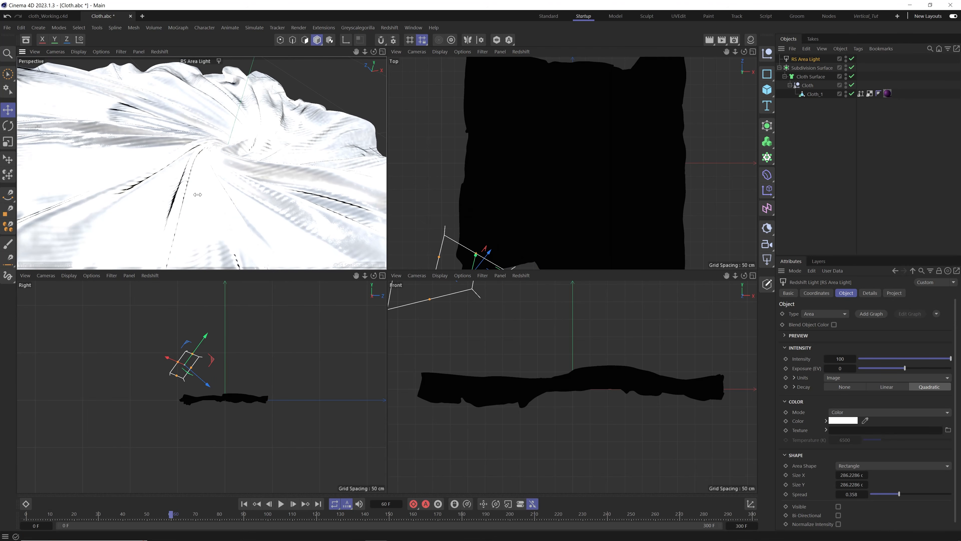
Step: Return the perspective view to the Default Camera and restart the Redshift rendering in it
click(160, 52)
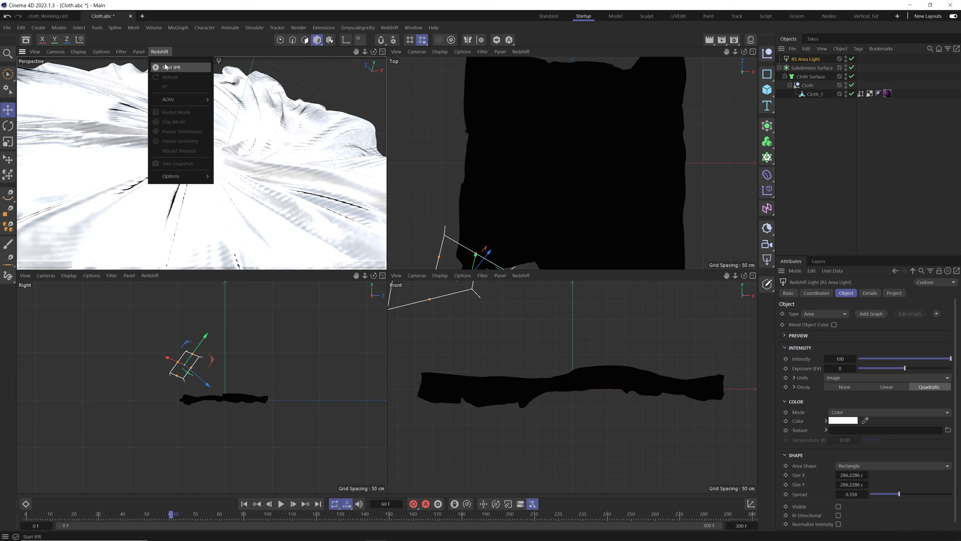
mouse_move(55, 51)
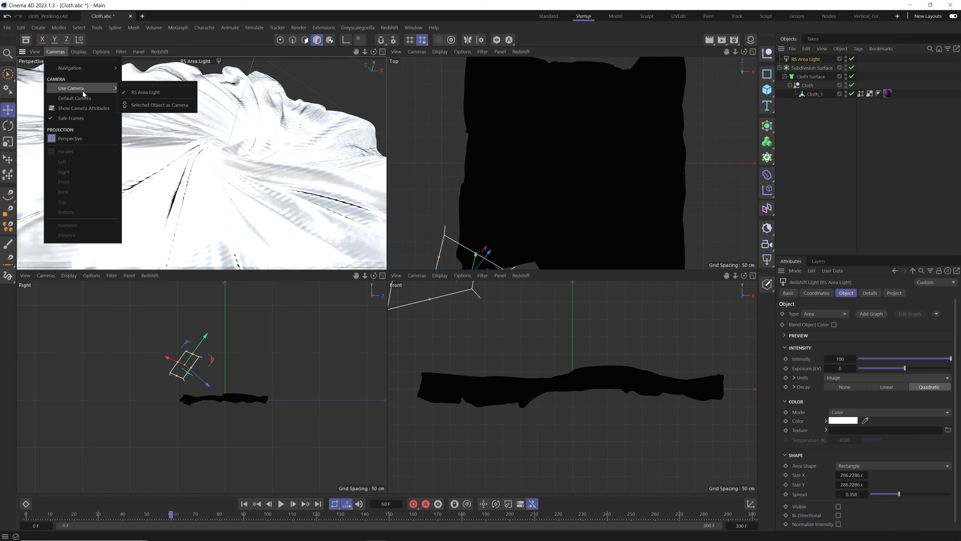
click(106, 99)
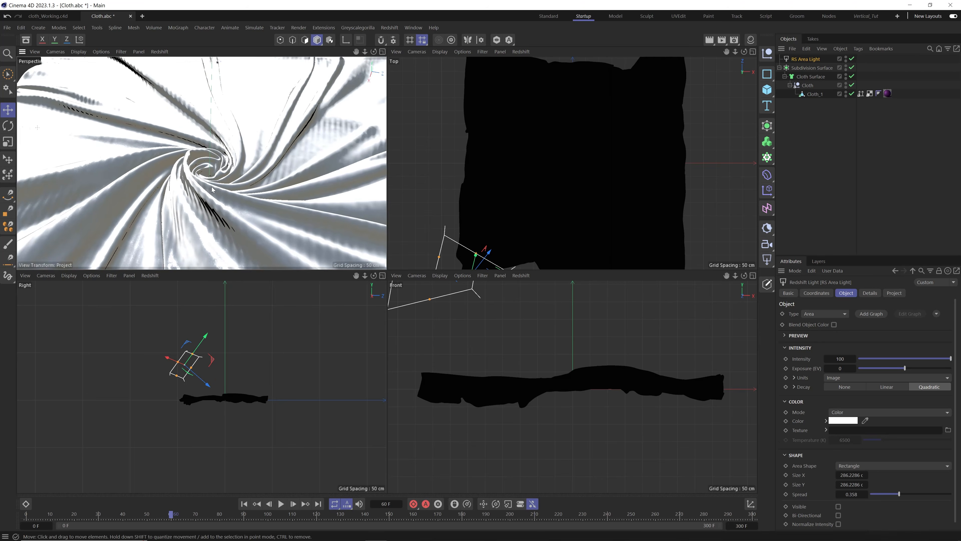
alt+middle_drag(212, 190, 211, 175)
click(160, 52)
click(171, 68)
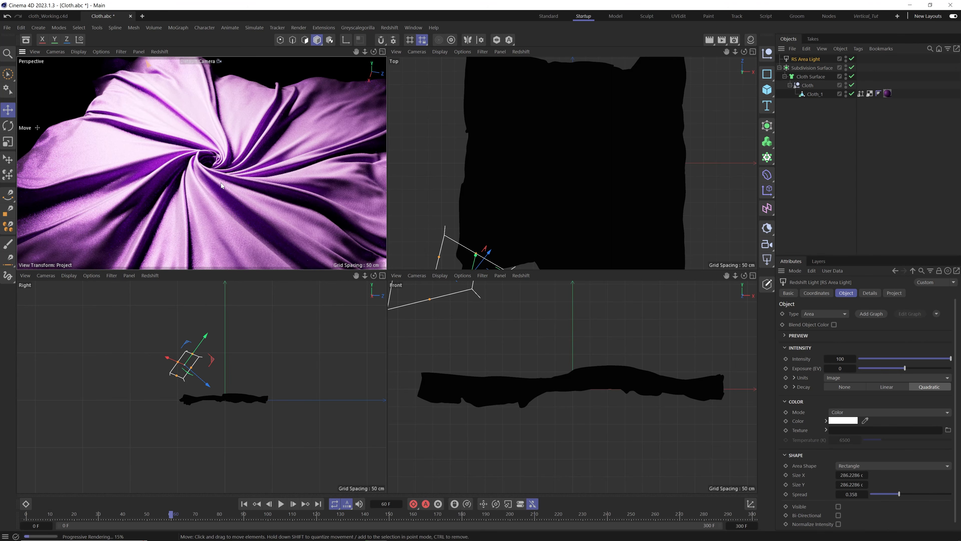
Step: Set the area light's Exposure to -3.099 and Spread to 0.035, and pull it back farther from the cloth
drag(899, 493, 874, 494)
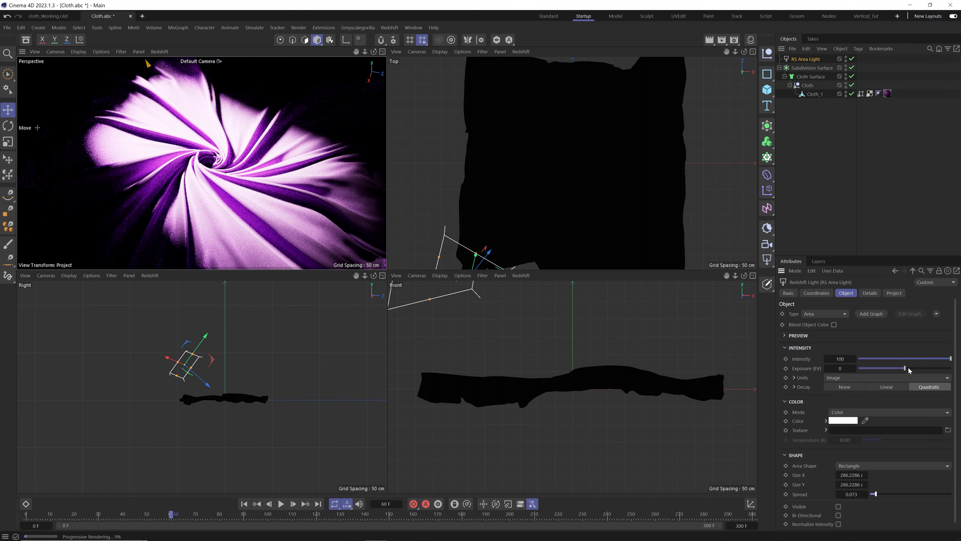
drag(907, 369, 889, 367)
drag(873, 494, 872, 496)
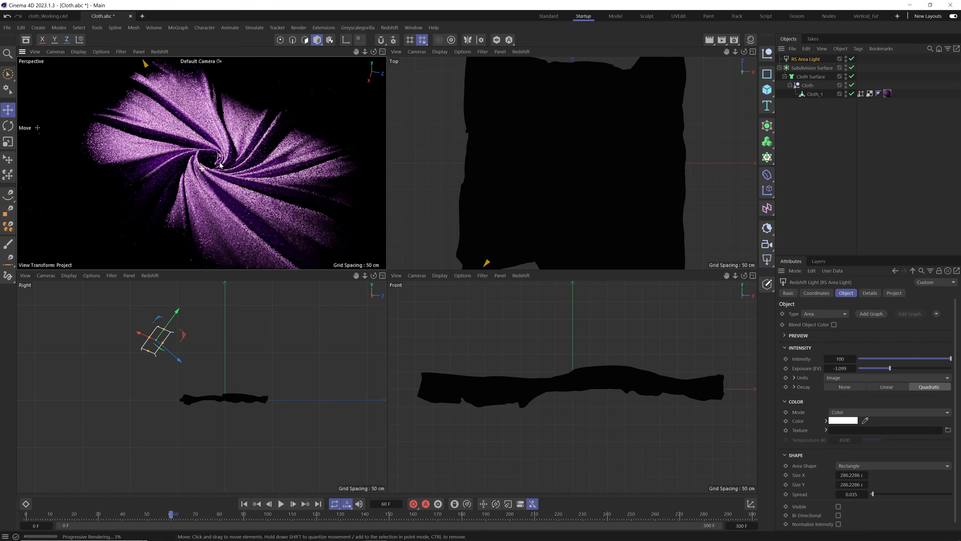
Step: Narrow the area light to a Size X of about 130 cm and set its Spread to 0.062
scroll(220, 165, up, 3)
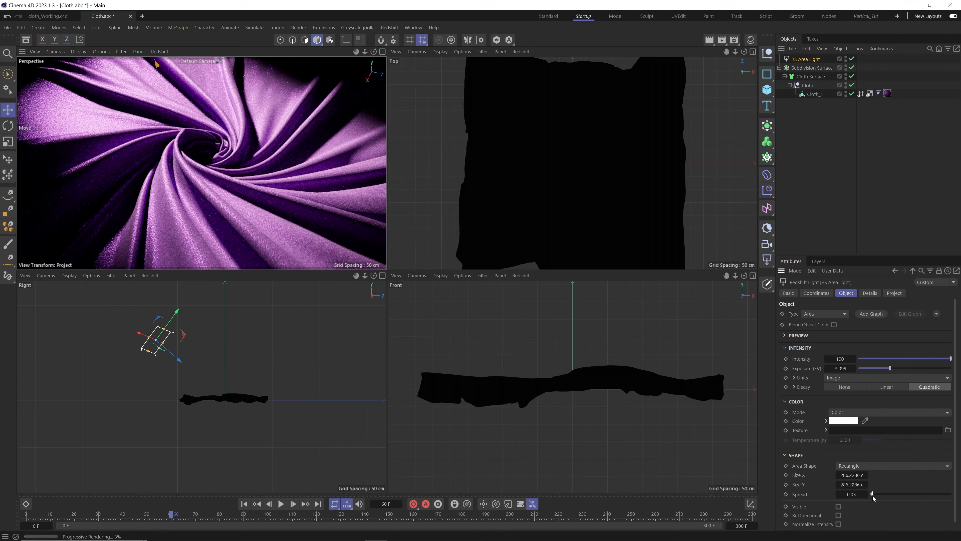
drag(874, 498, 872, 496)
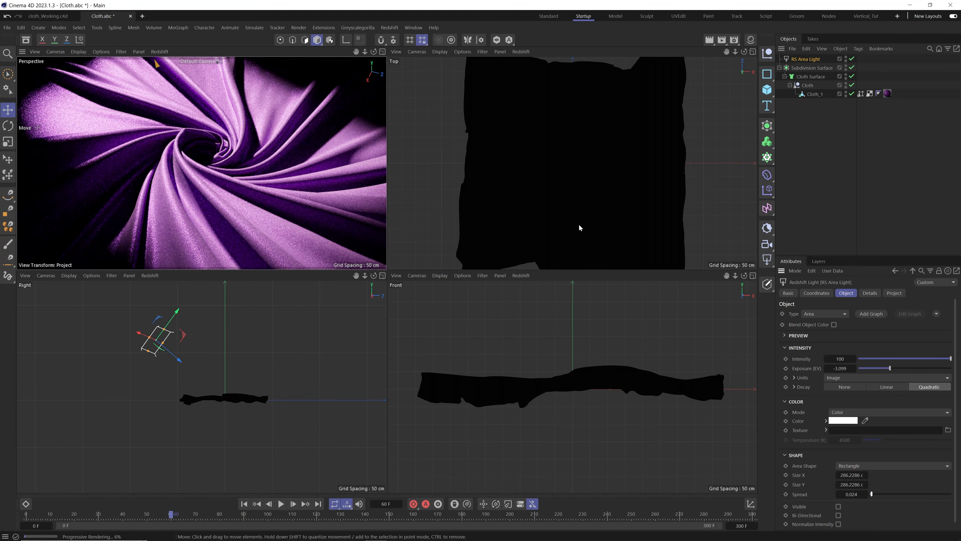
drag(168, 348, 158, 345)
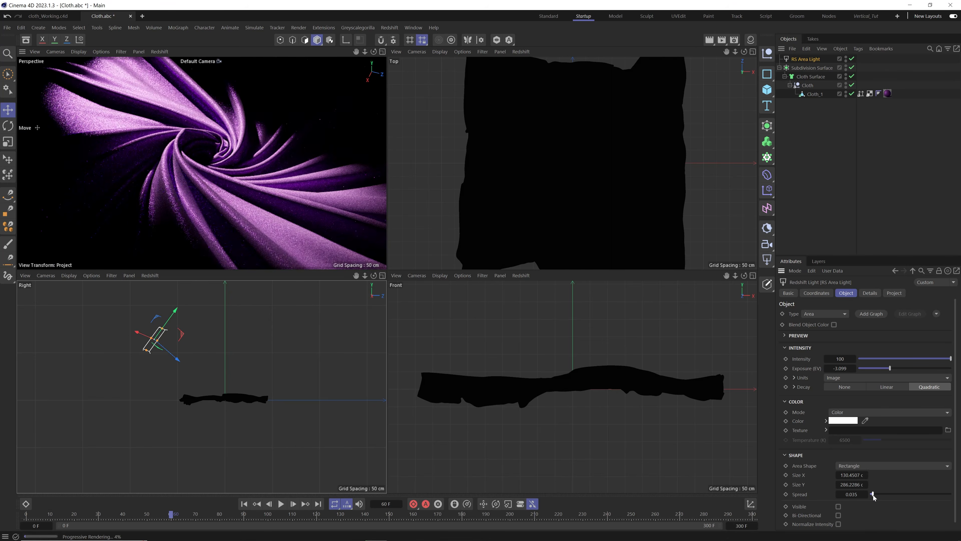
drag(872, 494, 878, 497)
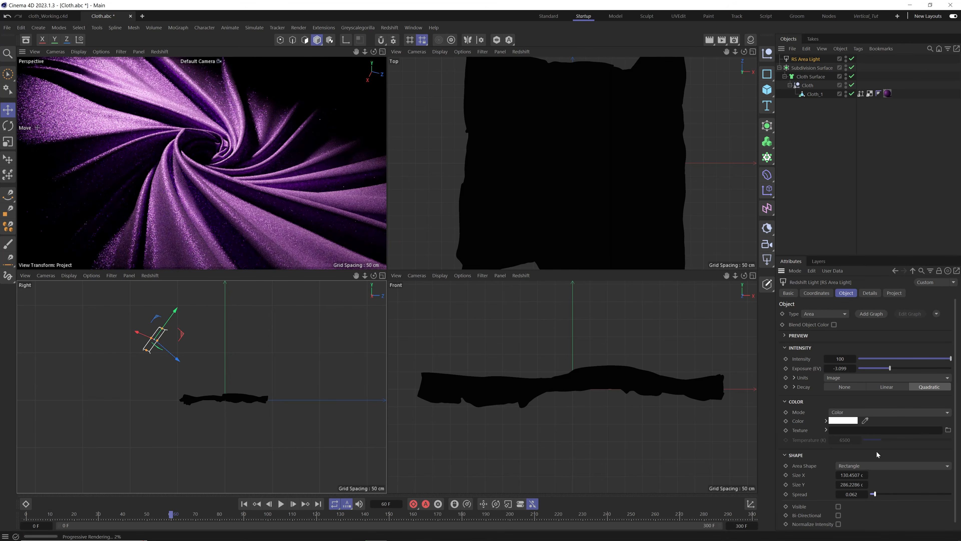
Step: Add a standard RS Camera, look through it, and frame the cloth's swirl more closely
click(768, 246)
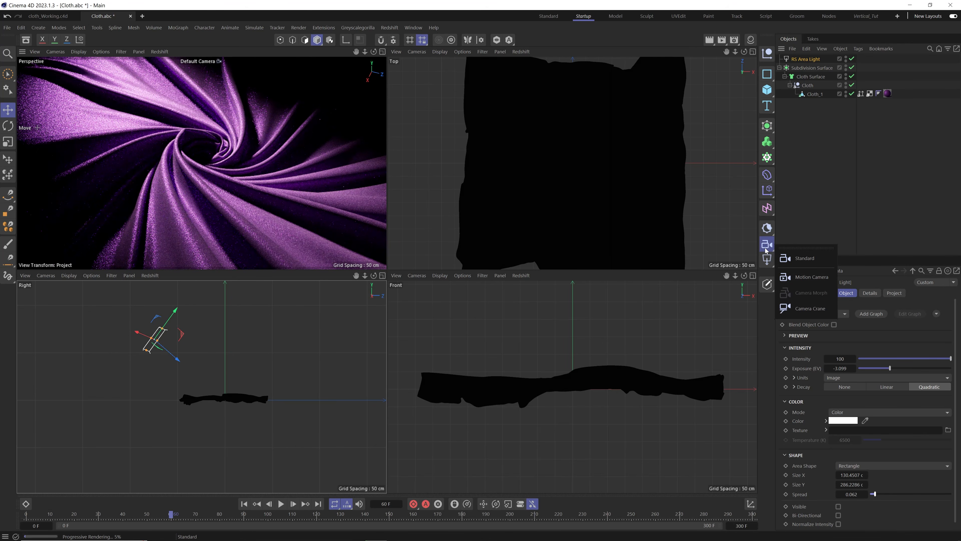
click(795, 259)
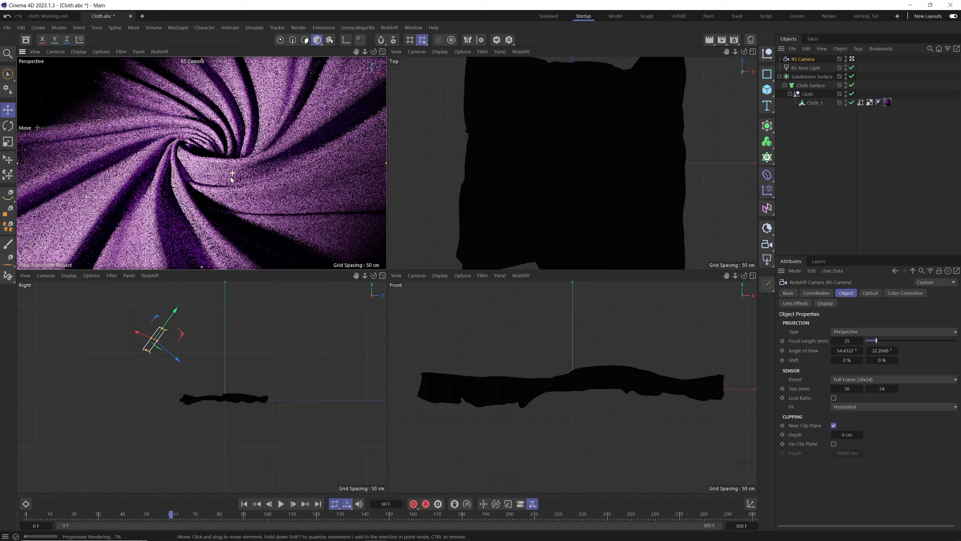
Step: Set the area light's Exposure to -3.756 and tint its color pale pink with RGB 244, 188, 241
click(811, 69)
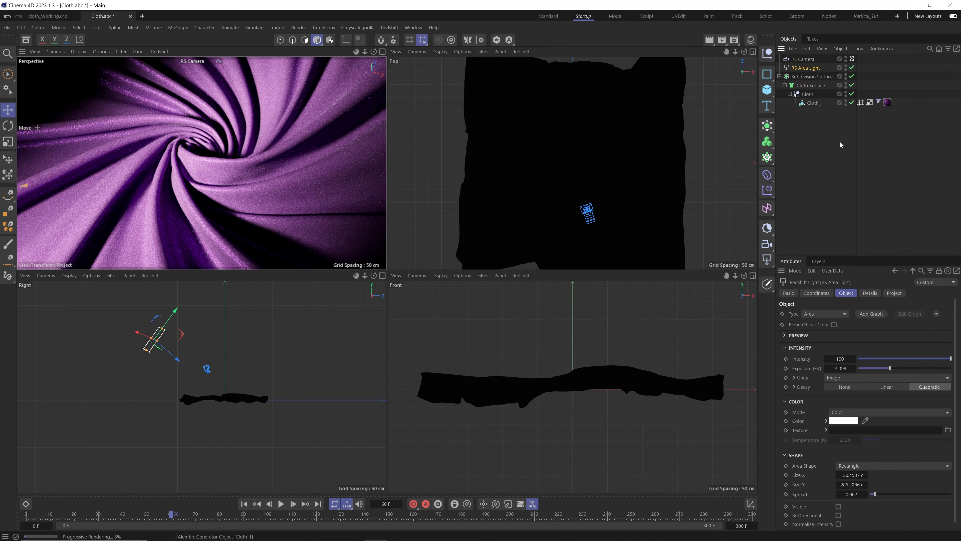
drag(889, 369, 886, 368)
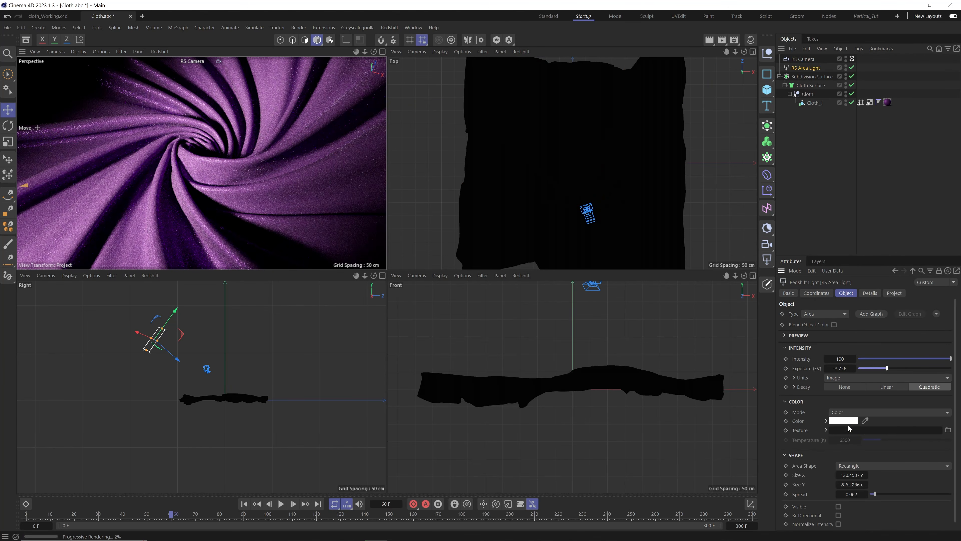
click(843, 420)
click(778, 465)
drag(862, 502, 918, 502)
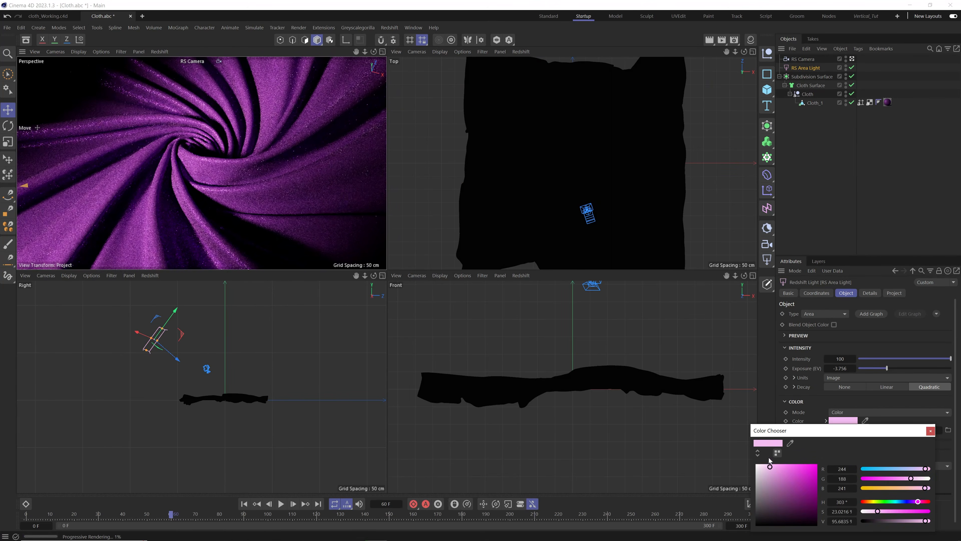
Step: Deselect the area light and show only the perspective view through the RS Camera
click(845, 208)
key(F1)
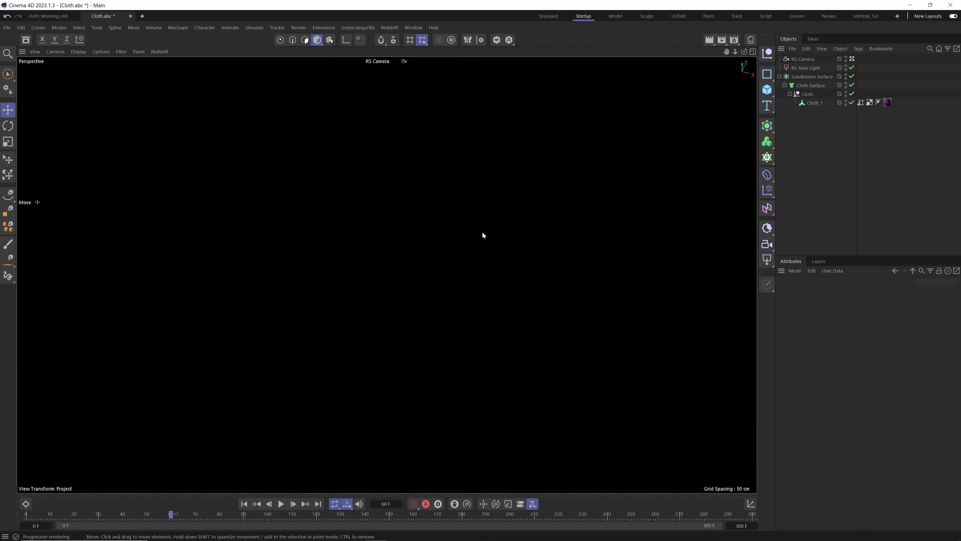